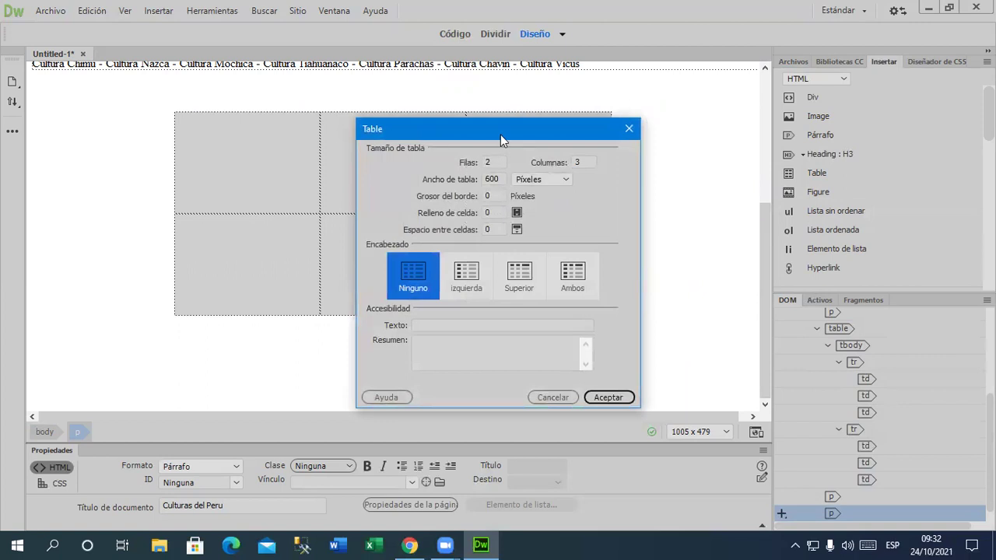
- Configure the new table with 1 row, 1 column and a width of 400 pixels
{"action": "left_click_drag", "start_coordinate": [502, 134], "coordinate": [532, 176]}
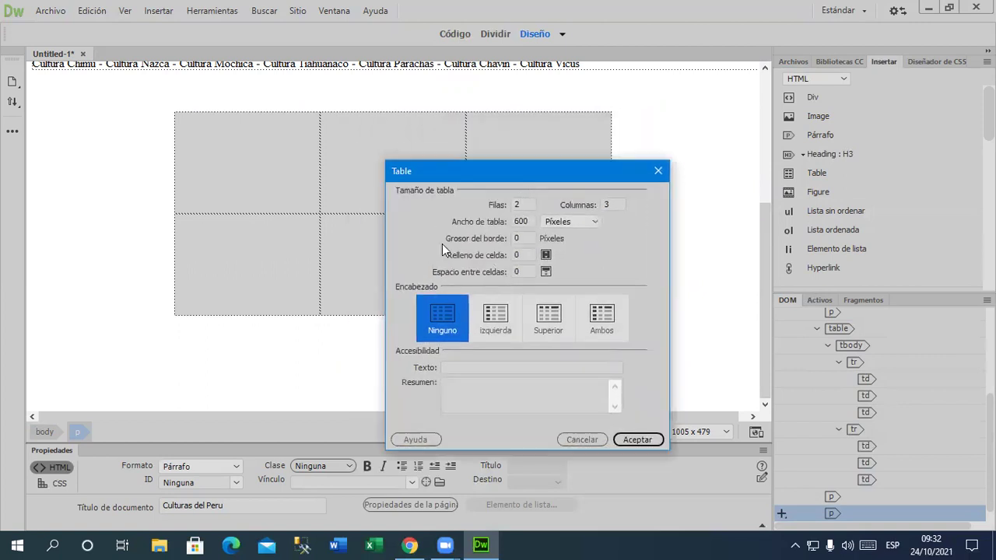
{"action": "double_click", "coordinate": [518, 206]}
{"action": "type", "text": "1"}
{"action": "key", "text": "Tab"}
{"action": "type", "text": "1"}
{"action": "key", "text": "Tab"}
{"action": "type", "text": "400"}
{"action": "left_click_drag", "start_coordinate": [574, 179], "coordinate": [819, 139]}
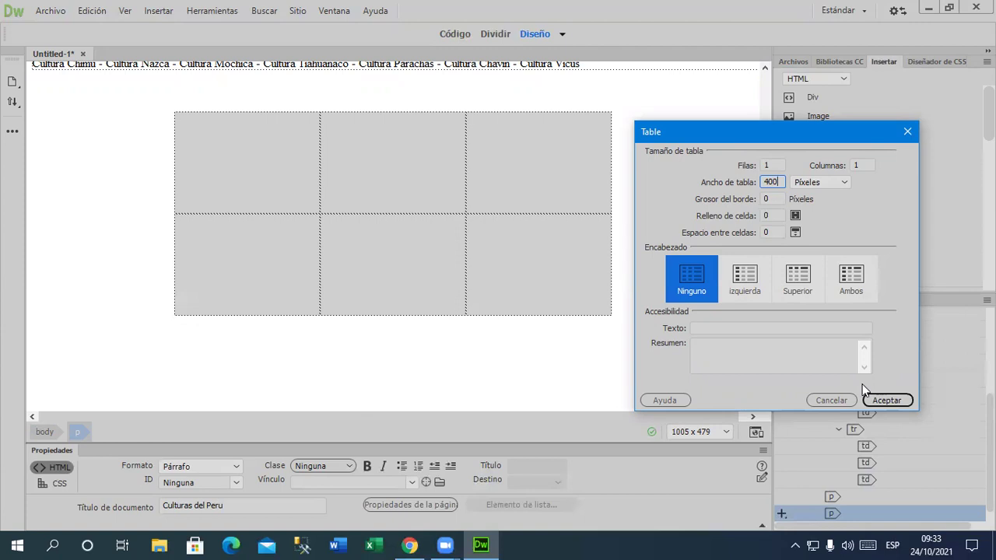
- Switch to Chrome and send the copied Zoom invitation, including its access code, to the Dreamweaver group chat in WhatsApp Web
{"action": "left_click", "coordinate": [410, 544]}
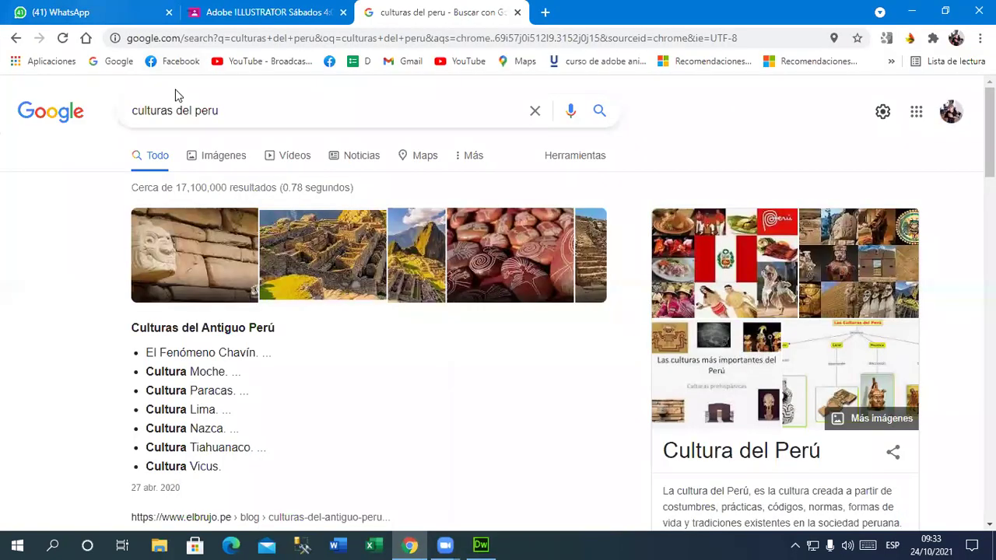
{"action": "key", "text": "ctrl+1"}
{"action": "key", "text": "ctrl+v"}
{"action": "left_click", "coordinate": [965, 510]}
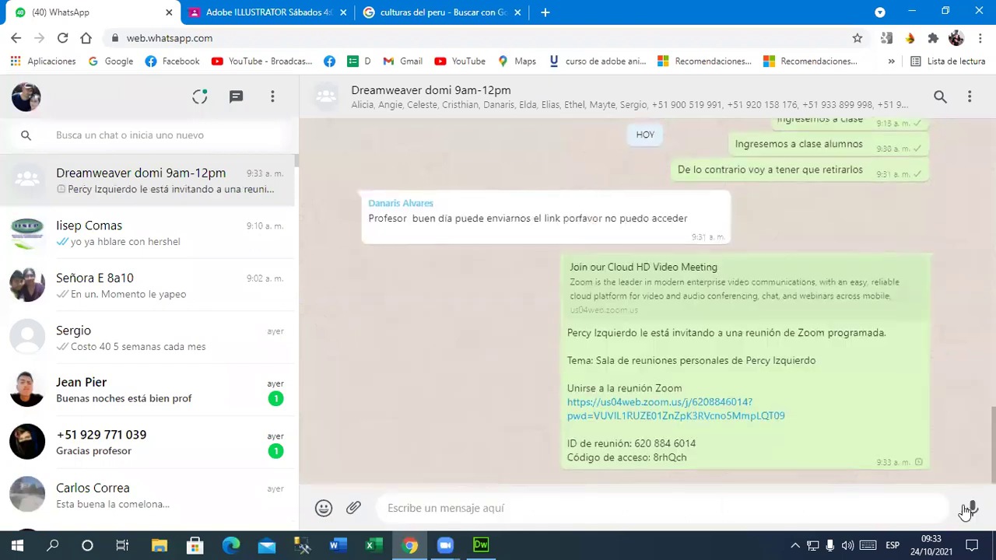
- Publish the copied Zoom invitation, including its access code, as an announcement in the Adobe ILLUSTRATOR class in Google Classroom
{"action": "left_click", "coordinate": [265, 13]}
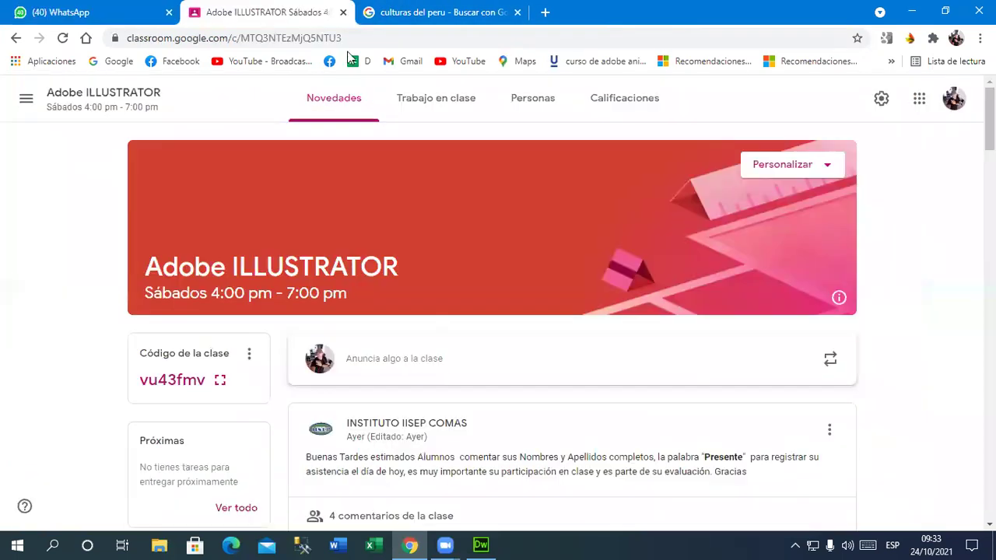
{"action": "scroll", "coordinate": [469, 305], "scroll_direction": "down", "scroll_amount": 2}
{"action": "left_click", "coordinate": [490, 228]}
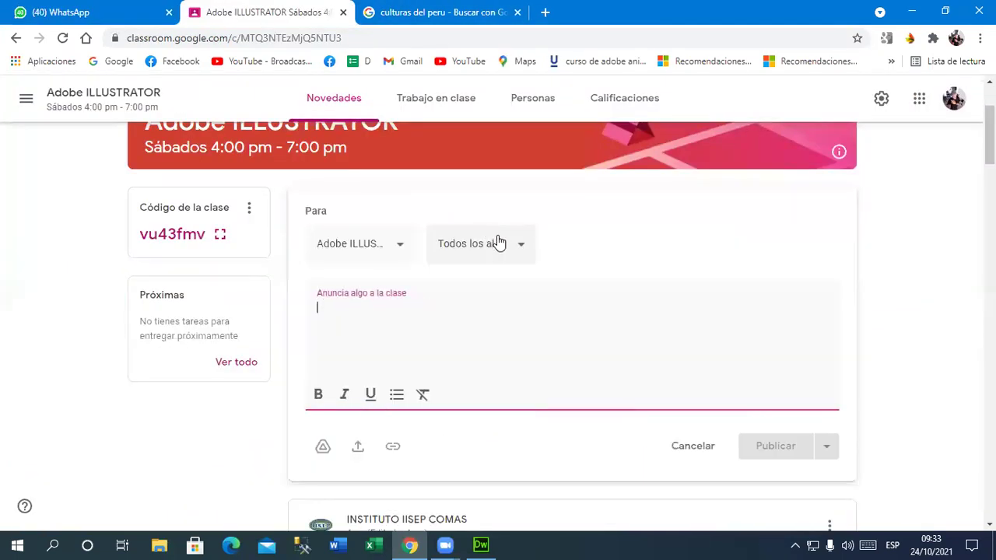
{"action": "key", "text": "ctrl+v"}
{"action": "left_click", "coordinate": [736, 515]}
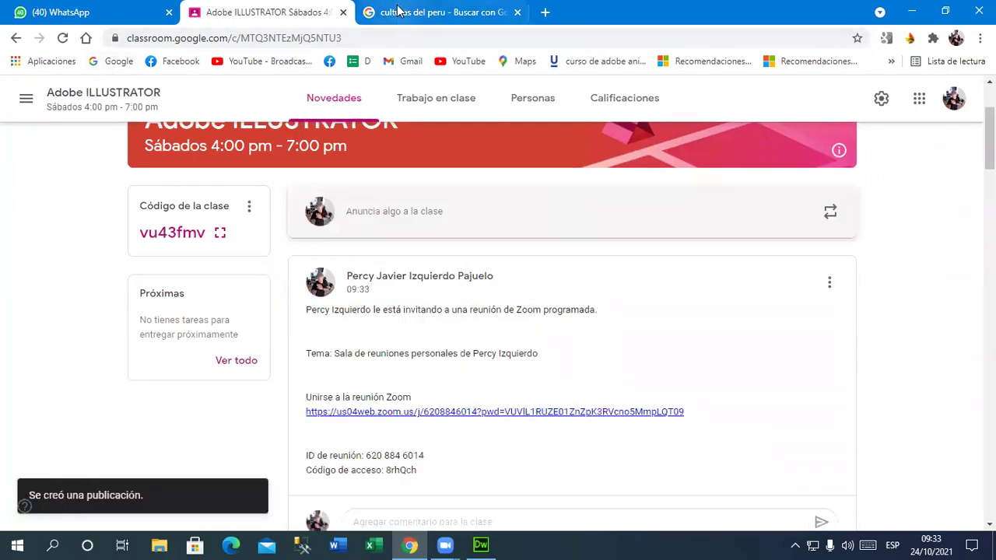
- Check the WhatsApp group chat containing the sent invitation and switch back to Dreamweaver
{"action": "left_click", "coordinate": [62, 11]}
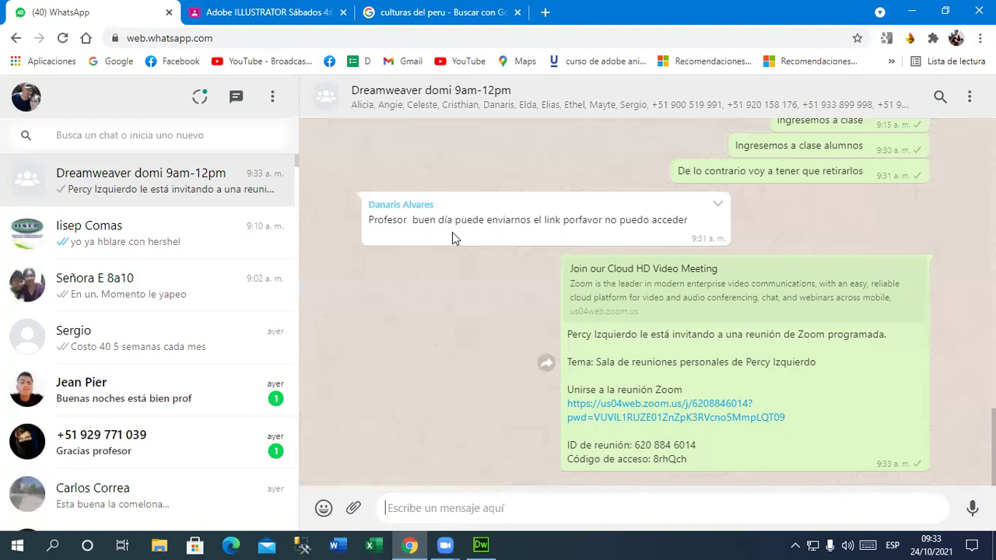
{"action": "left_click", "coordinate": [284, 9]}
{"action": "left_click", "coordinate": [405, 8]}
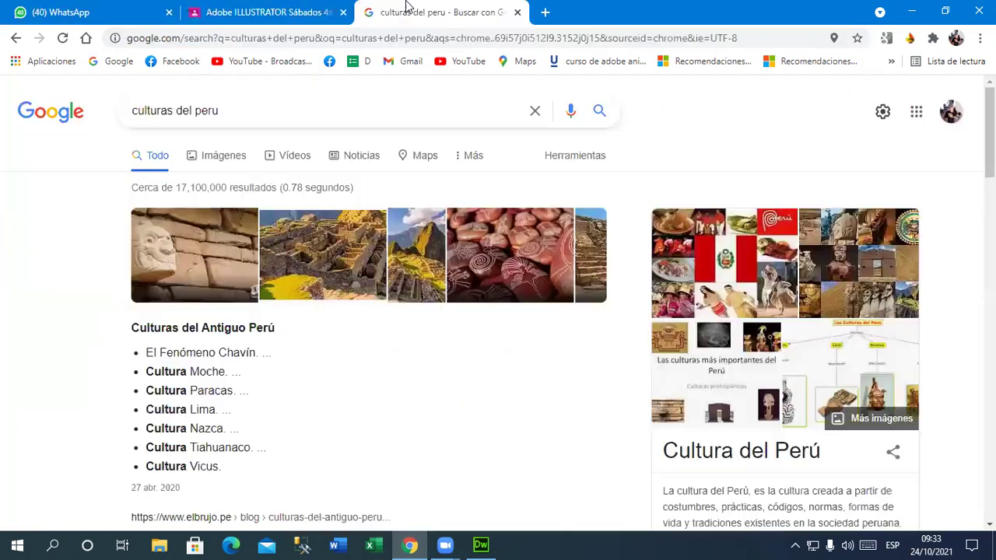
{"action": "left_click", "coordinate": [912, 11]}
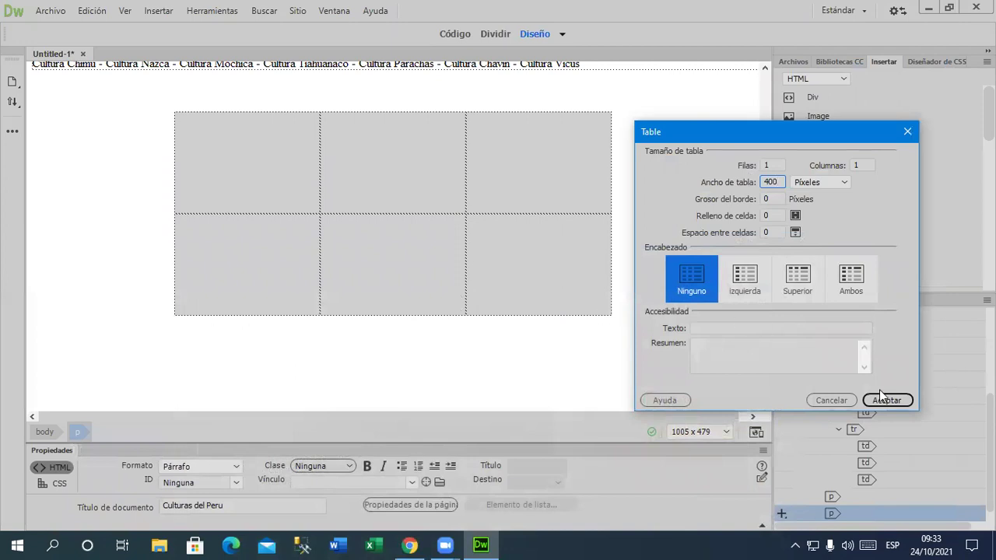
- Insert the configured one-cell table below the gray grid and set its alignment to Centro
{"action": "left_click", "coordinate": [904, 403]}
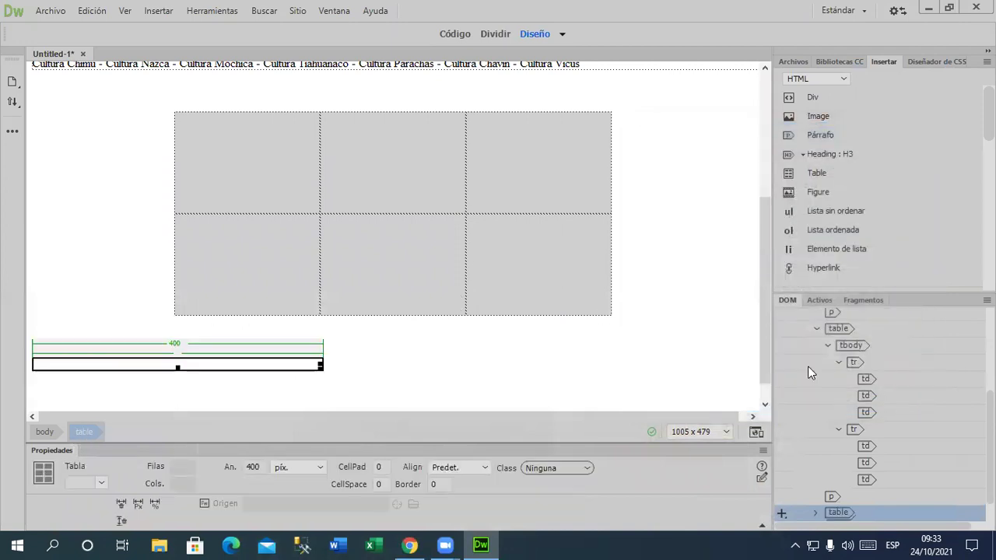
{"action": "left_click", "coordinate": [459, 468]}
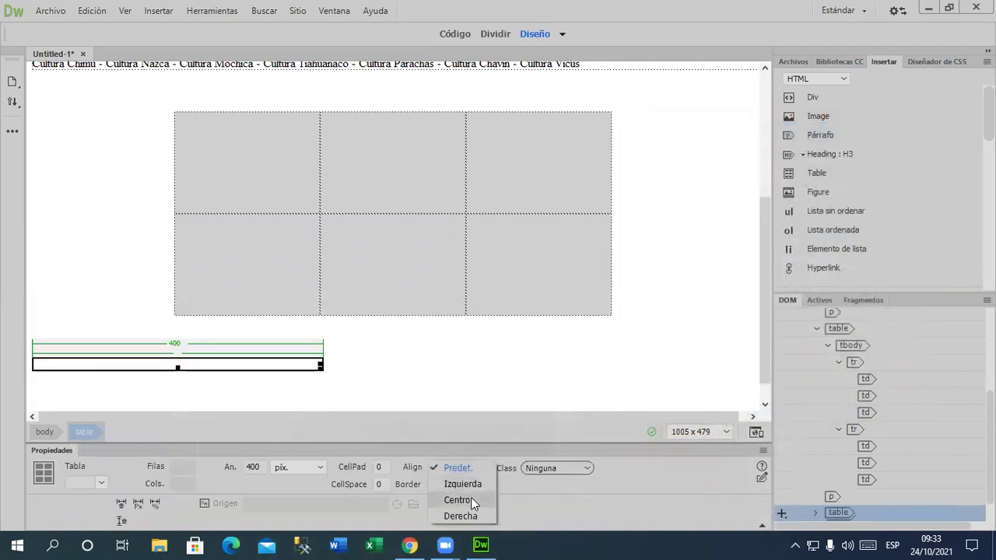
{"action": "left_click", "coordinate": [471, 498]}
{"action": "left_click_drag", "start_coordinate": [764, 321], "coordinate": [741, 278]}
{"action": "scroll", "coordinate": [741, 279], "scroll_direction": "down", "scroll_amount": 3}
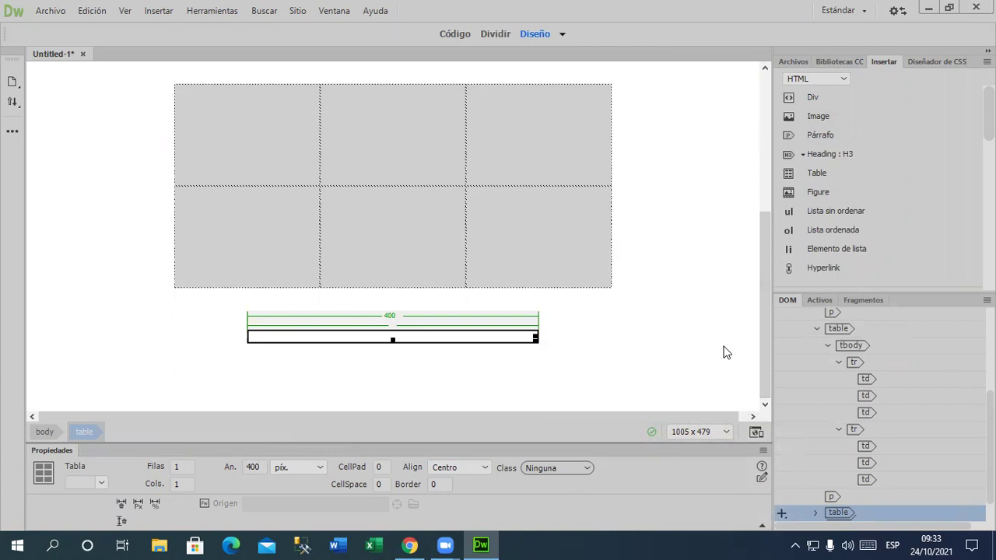
{"action": "mouse_move", "coordinate": [766, 315]}
{"action": "left_mouse_down"}
{"action": "mouse_move", "coordinate": [775, 155]}
{"action": "mouse_move", "coordinate": [759, 317]}
{"action": "left_mouse_up"}
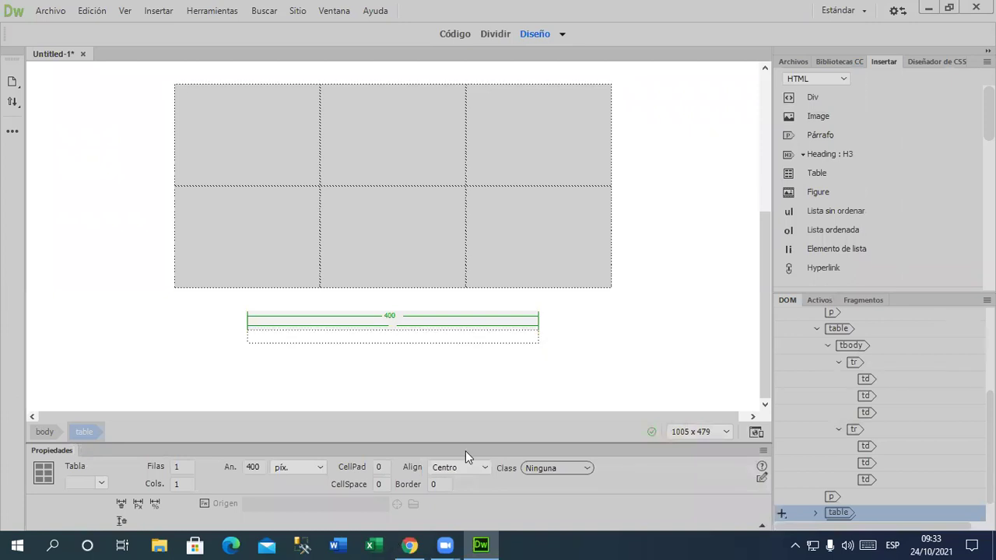
- Examine the cell and table properties of the one-cell table below the gray grid
{"action": "left_click", "coordinate": [604, 350]}
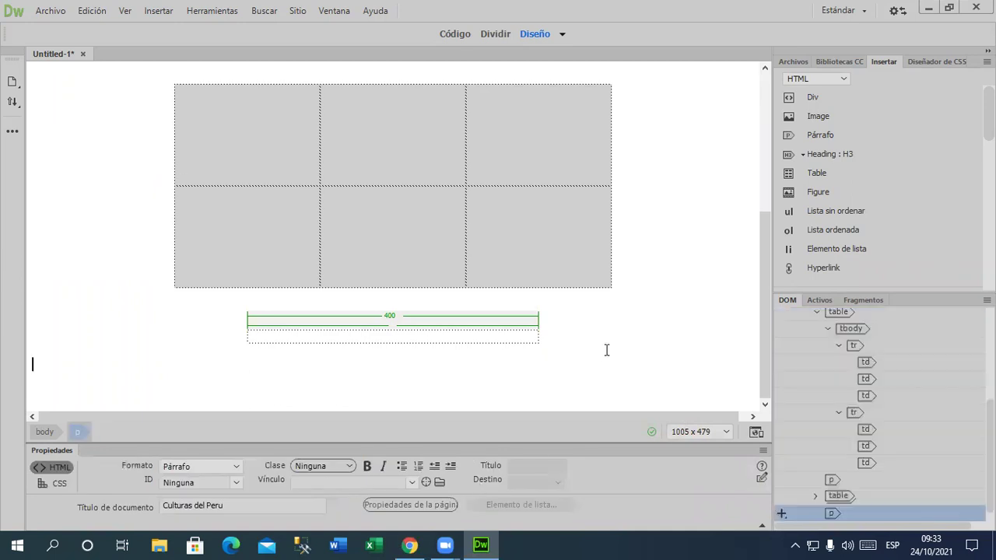
{"action": "left_click", "coordinate": [517, 339]}
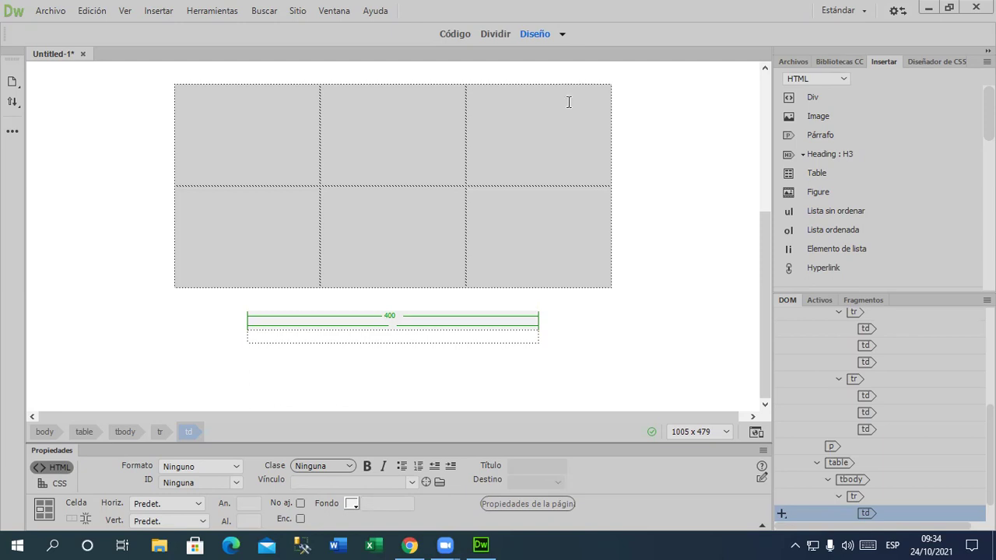
{"action": "left_click", "coordinate": [684, 197]}
{"action": "left_click", "coordinate": [459, 341]}
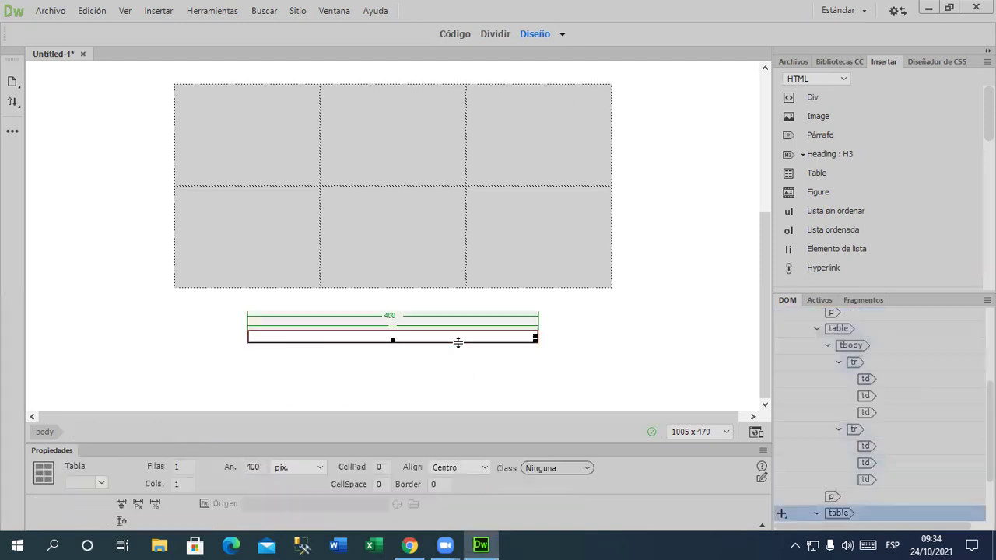
{"action": "left_click_drag", "start_coordinate": [763, 253], "coordinate": [747, 192]}
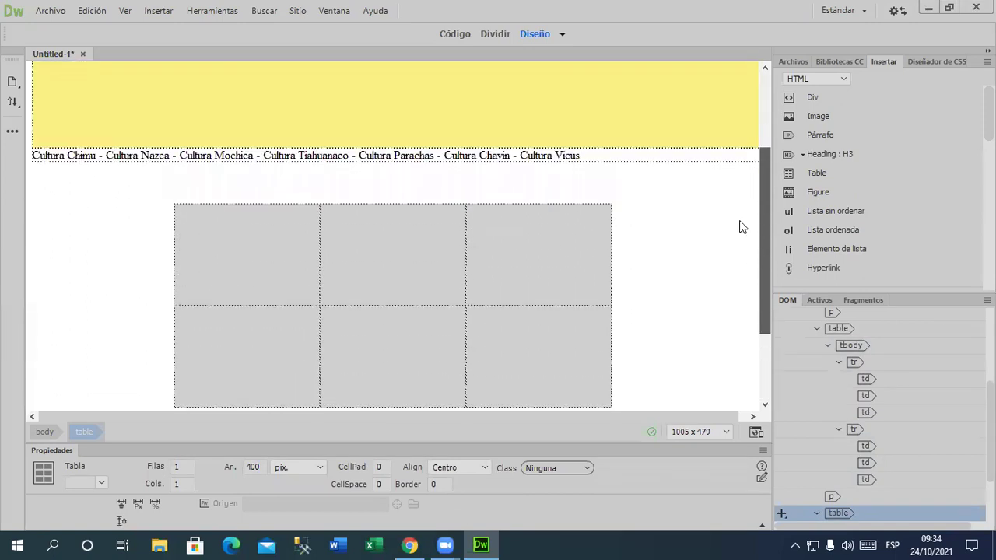
{"action": "scroll", "coordinate": [731, 231], "scroll_direction": "down", "scroll_amount": 2}
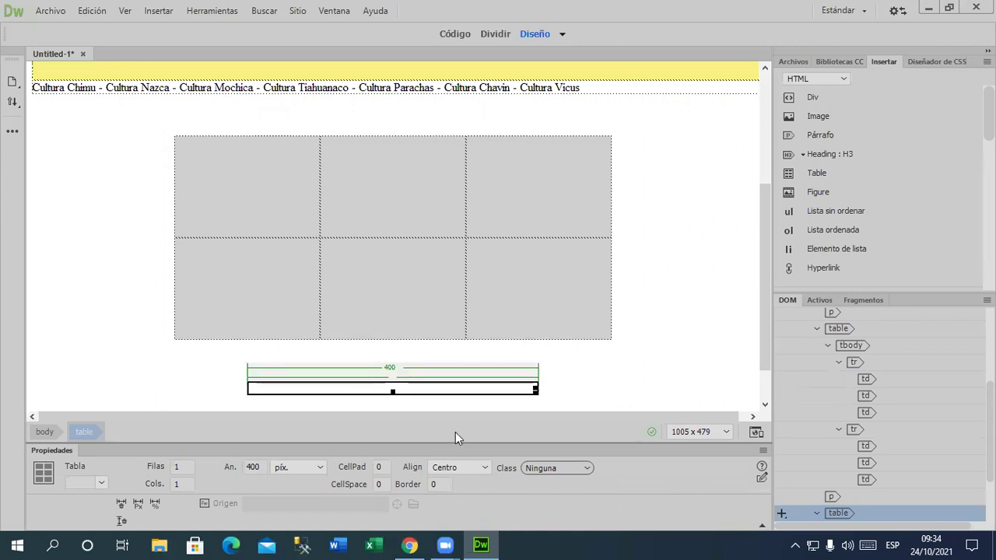
{"action": "left_click", "coordinate": [531, 393]}
{"action": "left_click_drag", "start_coordinate": [764, 358], "coordinate": [744, 417]}
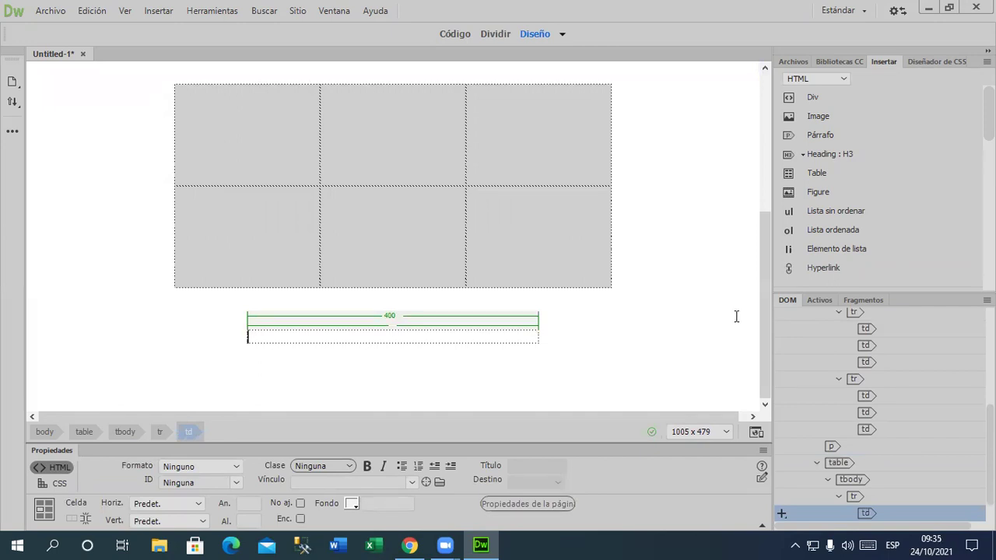
- Examine the properties of the yellow header cell and its table, including the row of culture names
{"action": "left_click_drag", "start_coordinate": [764, 319], "coordinate": [760, 136]}
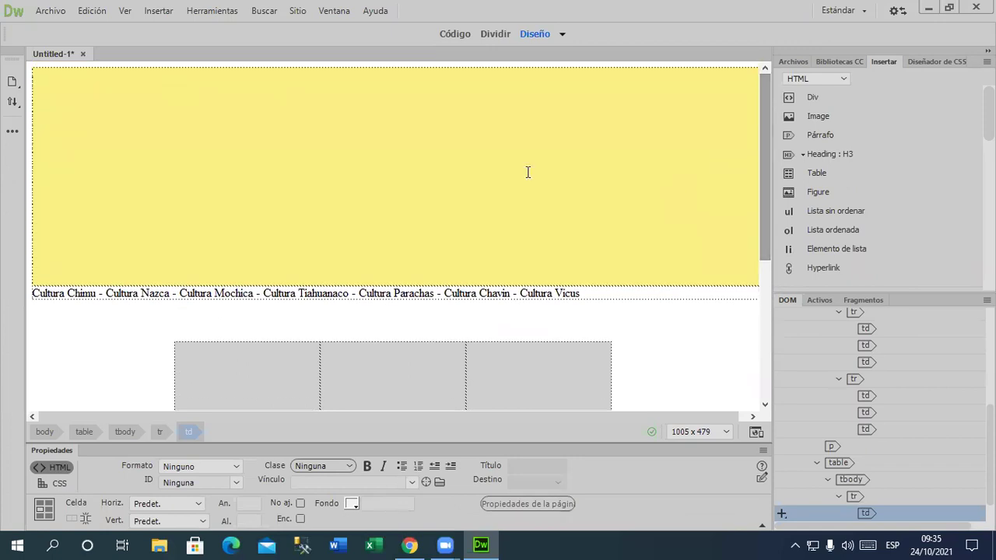
{"action": "left_click", "coordinate": [527, 172]}
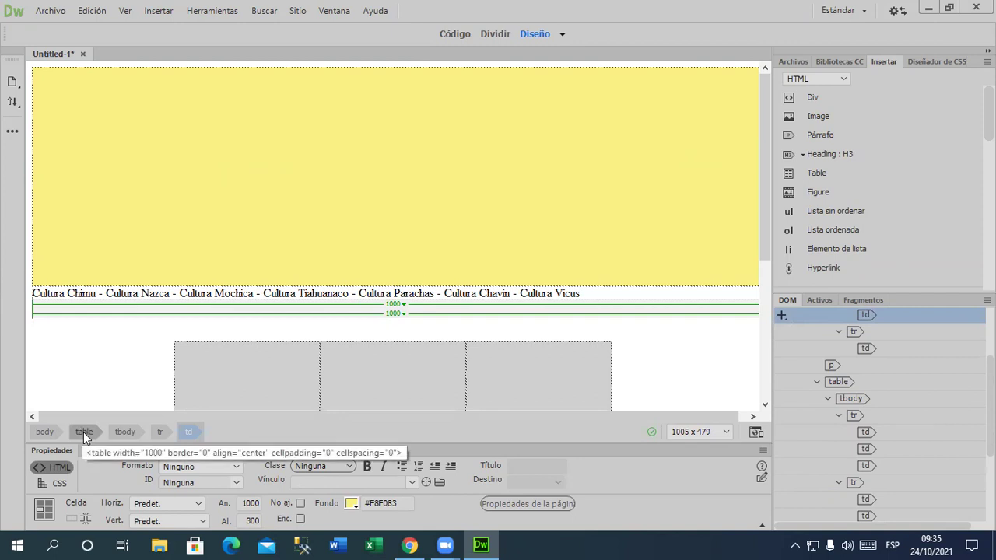
{"action": "left_click", "coordinate": [427, 310]}
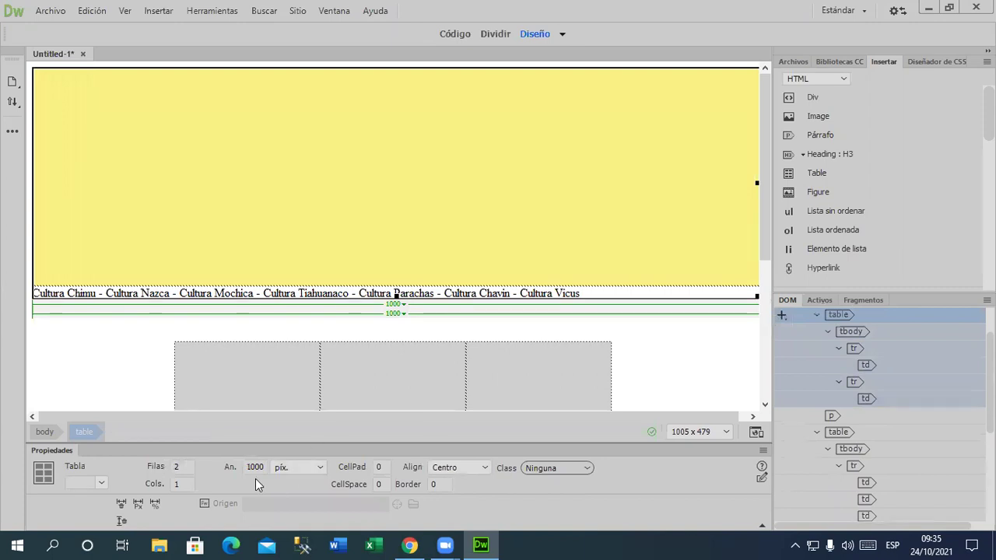
{"action": "left_click", "coordinate": [316, 221]}
{"action": "left_click_drag", "start_coordinate": [605, 293], "coordinate": [32, 293]}
{"action": "left_click_drag", "start_coordinate": [581, 293], "coordinate": [37, 295]}
{"action": "left_click", "coordinate": [374, 215]}
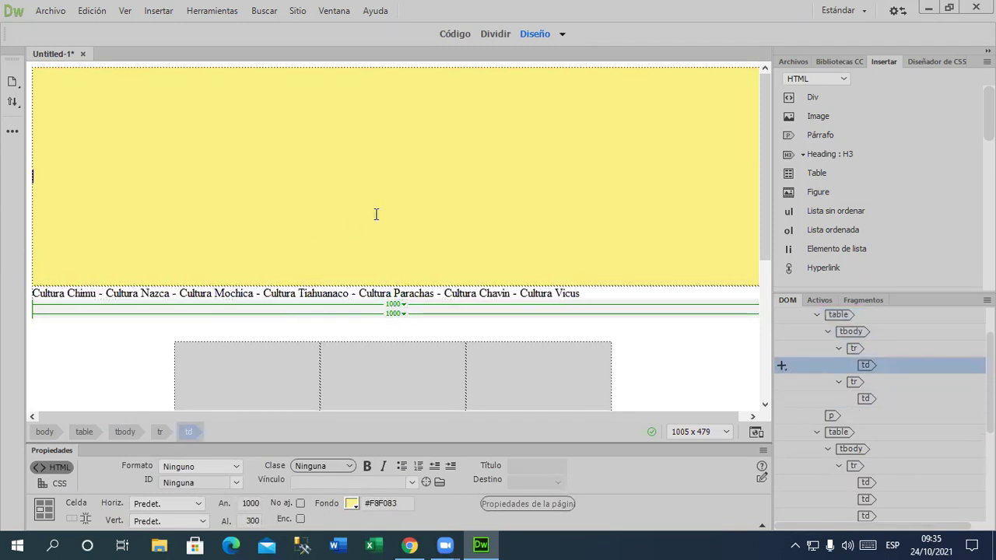
{"action": "left_click", "coordinate": [823, 172]}
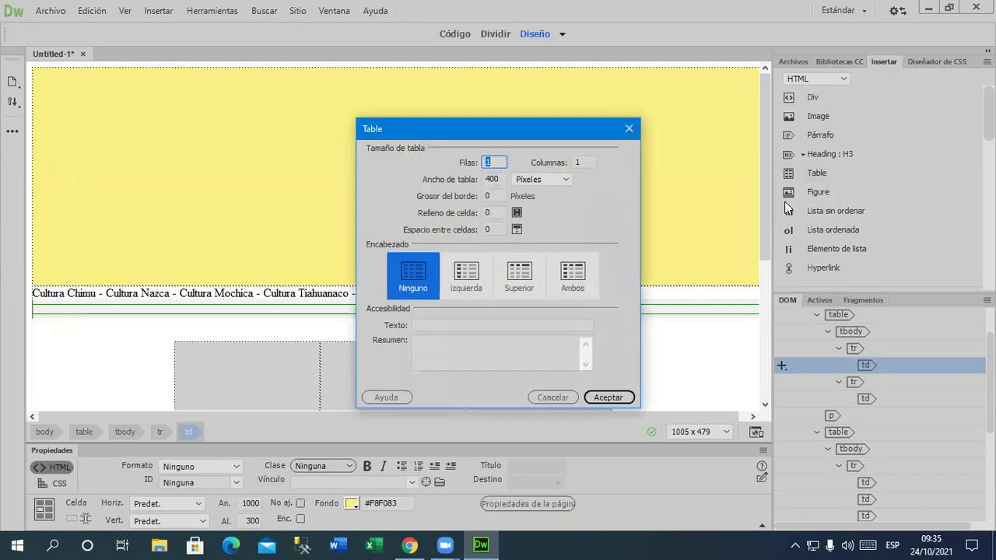
{"action": "type", "text": "2"}
{"action": "key", "text": "Tab"}
{"action": "left_click", "coordinate": [671, 70]}
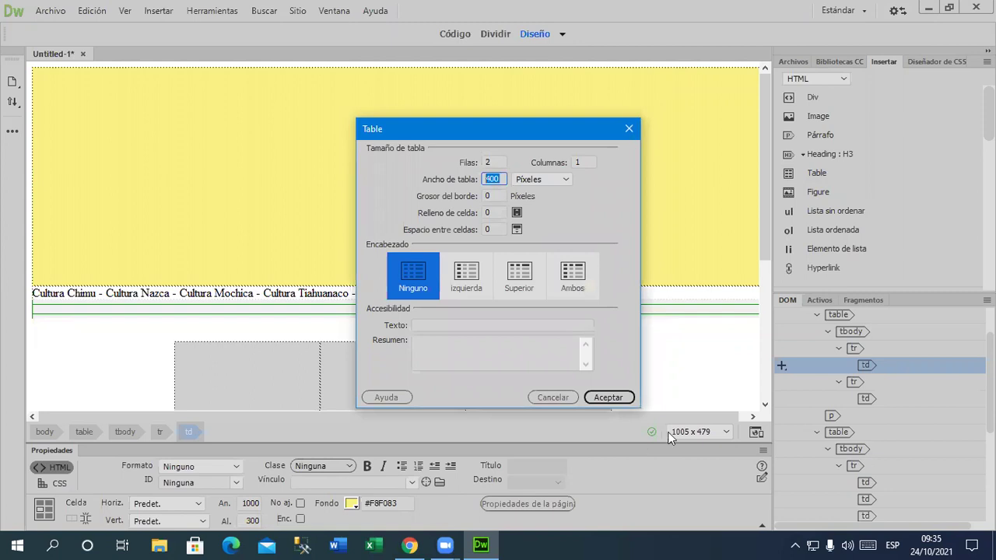
{"action": "type", "text": "1000"}
{"action": "key", "text": "Return"}
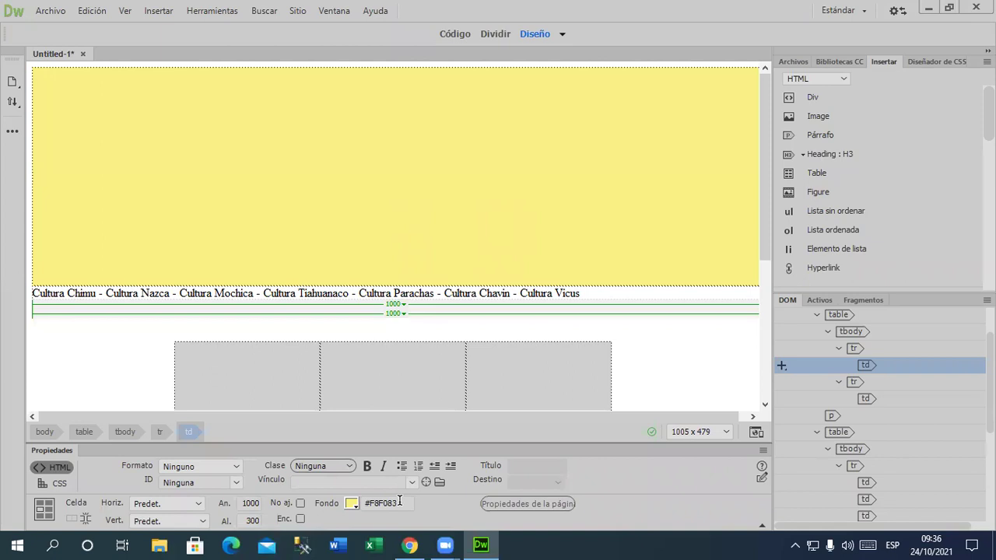
{"action": "left_click", "coordinate": [477, 171]}
{"action": "left_click", "coordinate": [107, 357]}
{"action": "left_click", "coordinate": [300, 259]}
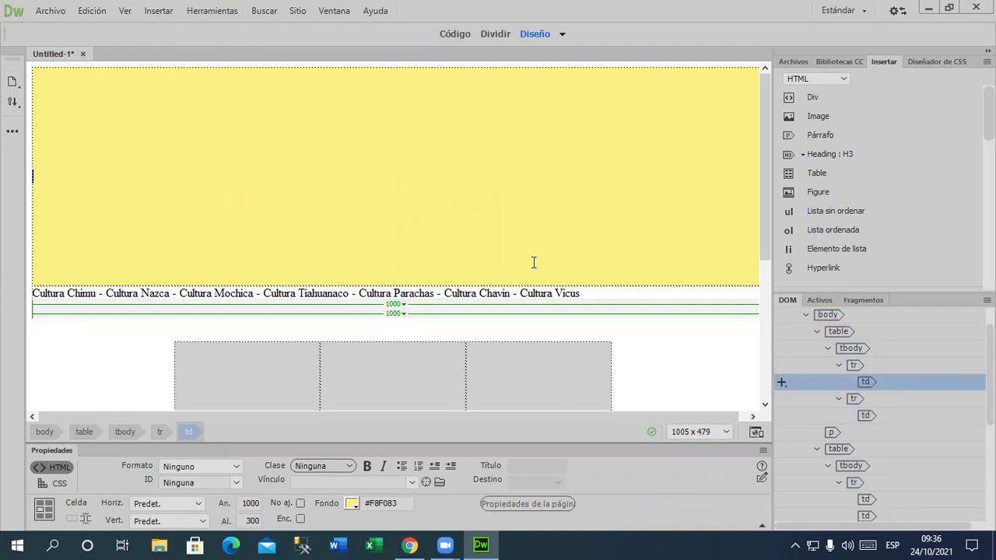
{"action": "left_click", "coordinate": [831, 173]}
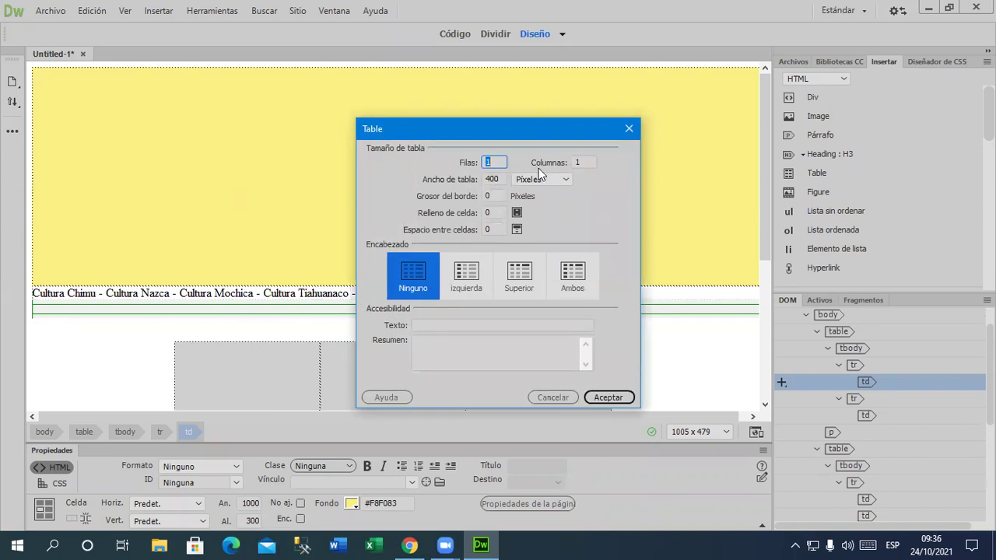
{"action": "left_click", "coordinate": [580, 161]}
{"action": "key", "text": "shift+Tab"}
{"action": "type", "text": "2"}
{"action": "double_click", "coordinate": [492, 179]}
{"action": "type", "text": "1"}
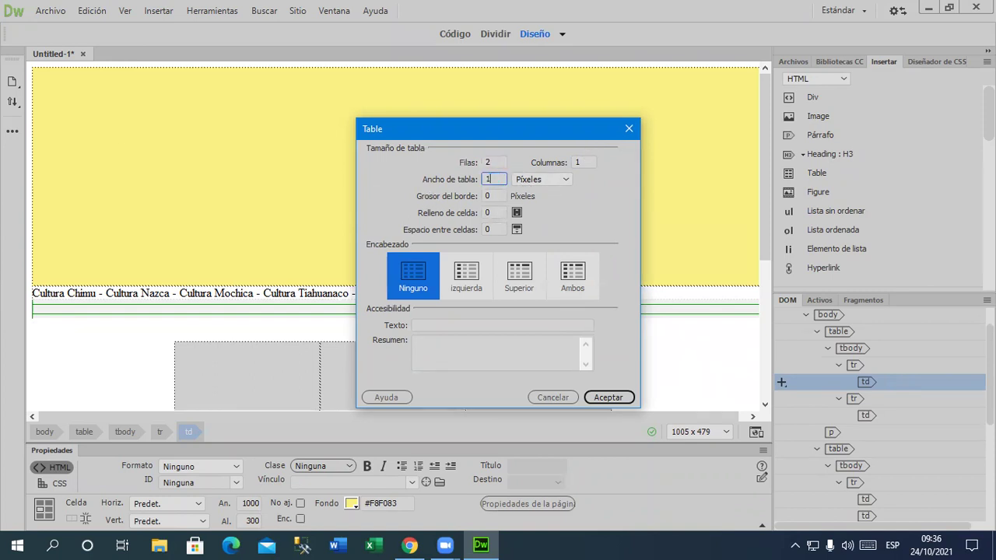
{"action": "type", "text": "000"}
{"action": "left_click", "coordinate": [609, 397]}
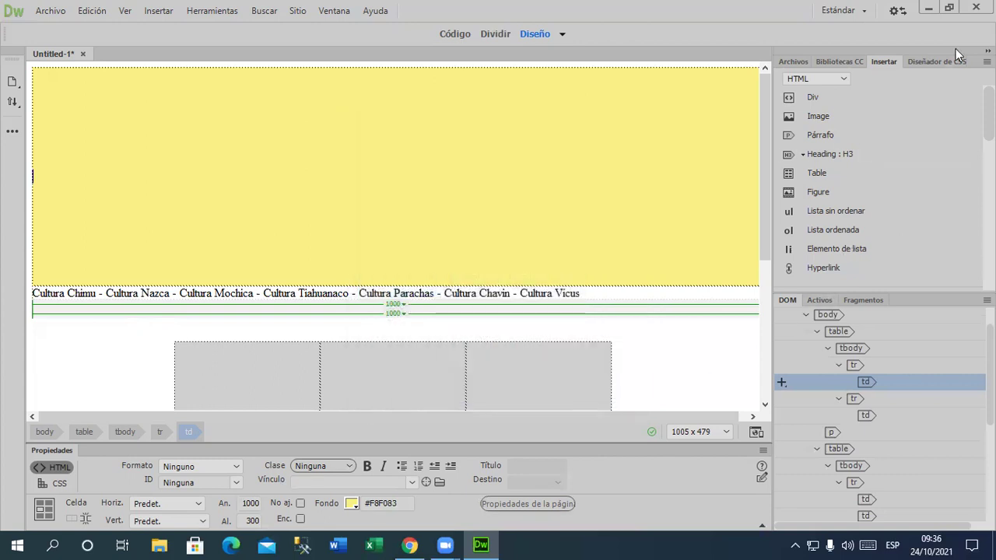
- Move the Culturas del Peru folder on the desktop to just below the Paginaweb01 folder and return to Dreamweaver
{"action": "left_click", "coordinate": [928, 7]}
{"action": "left_click_drag", "start_coordinate": [741, 111], "coordinate": [596, 133]}
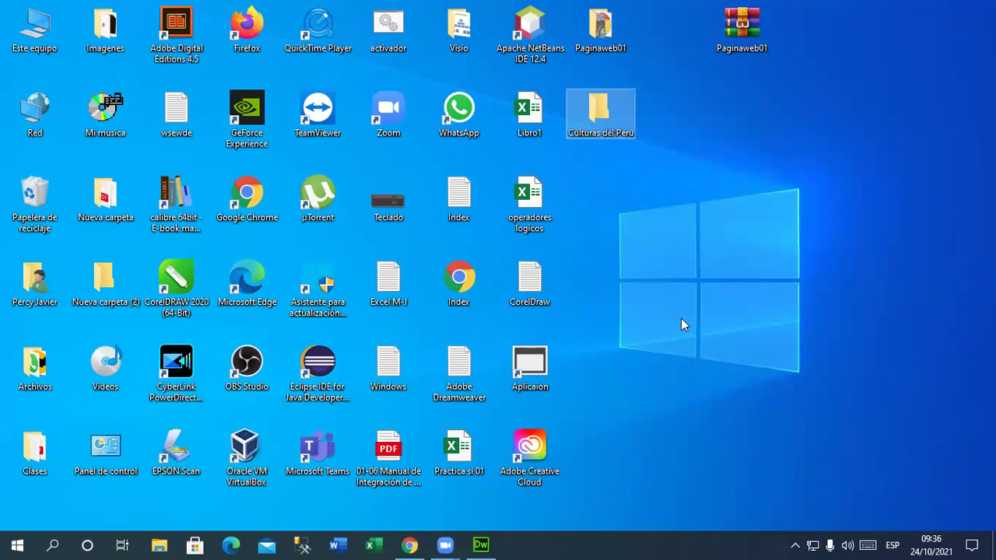
{"action": "left_click_drag", "start_coordinate": [591, 129], "coordinate": [748, 136]}
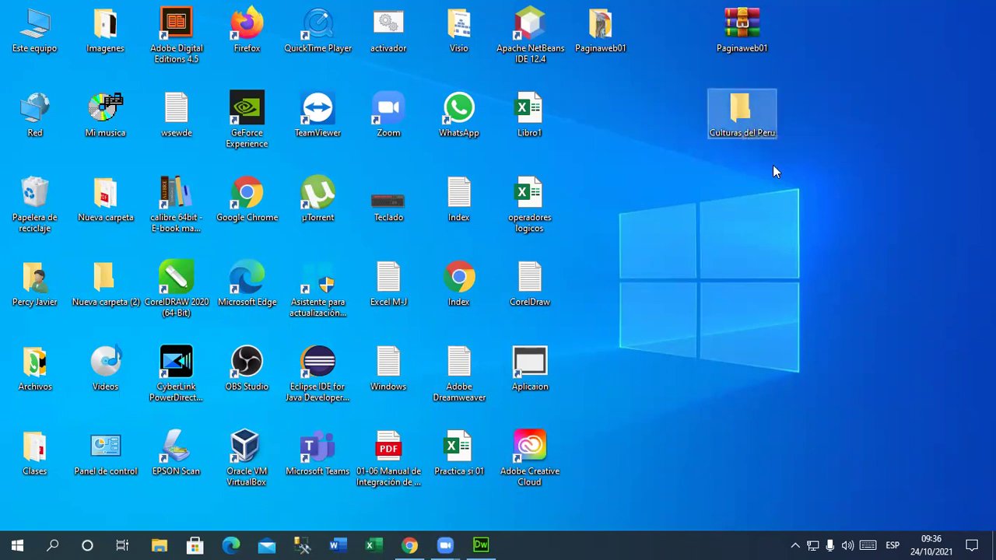
{"action": "left_click_drag", "start_coordinate": [735, 121], "coordinate": [589, 135]}
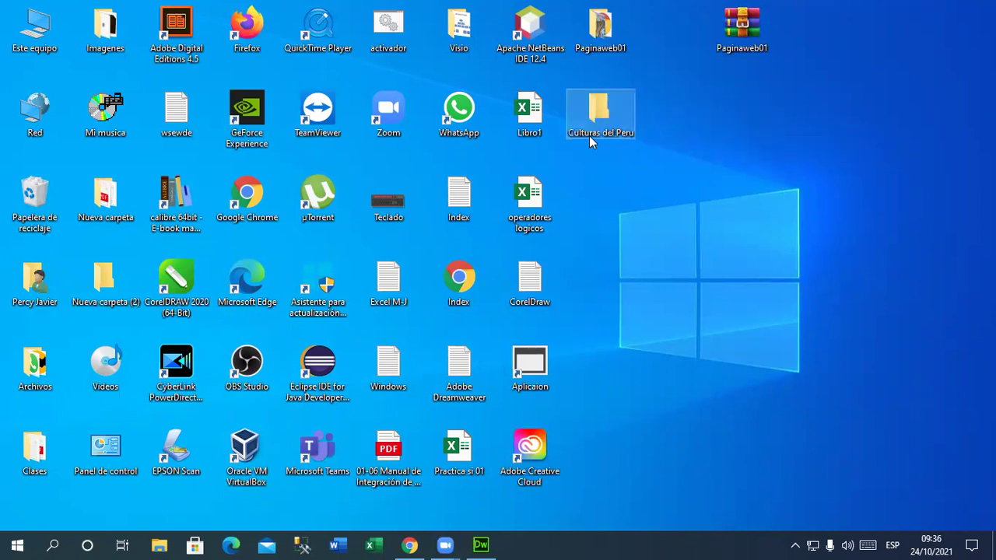
{"action": "left_click", "coordinate": [482, 545]}
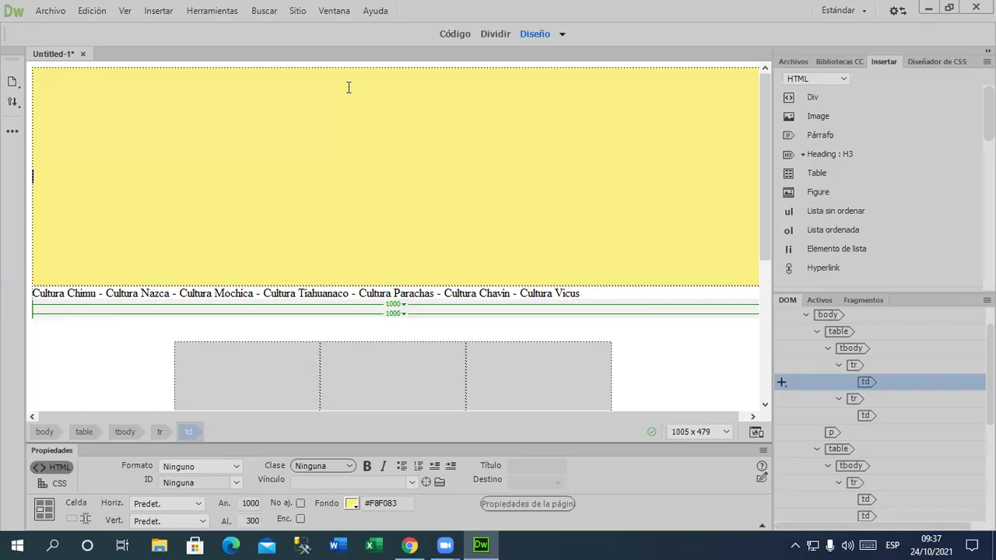
- Fill in a new site setup named Culturas with the desktop folder Culturas del Peru as its local folder, and close it without saving
{"action": "left_click", "coordinate": [300, 11]}
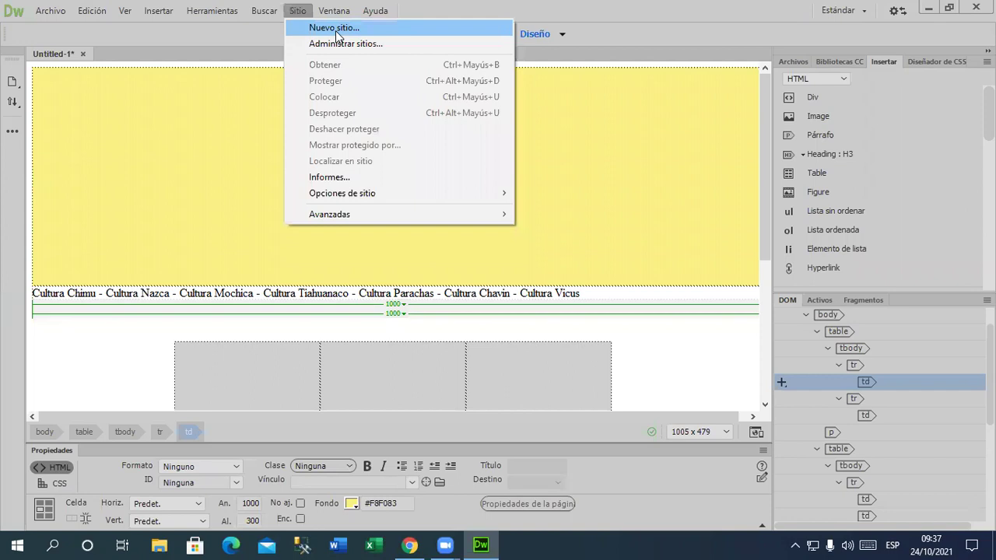
{"action": "left_click", "coordinate": [336, 30]}
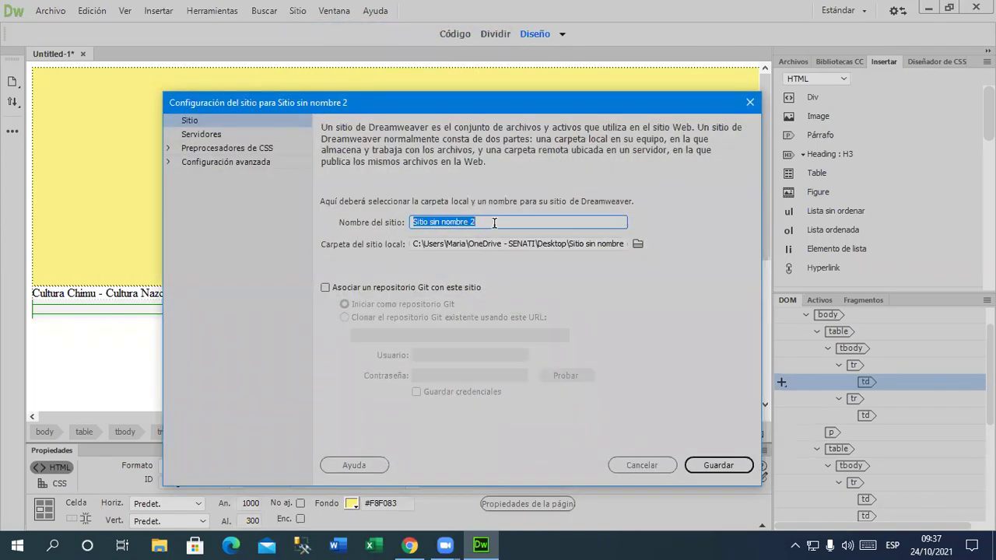
{"action": "type", "text": "Culturas"}
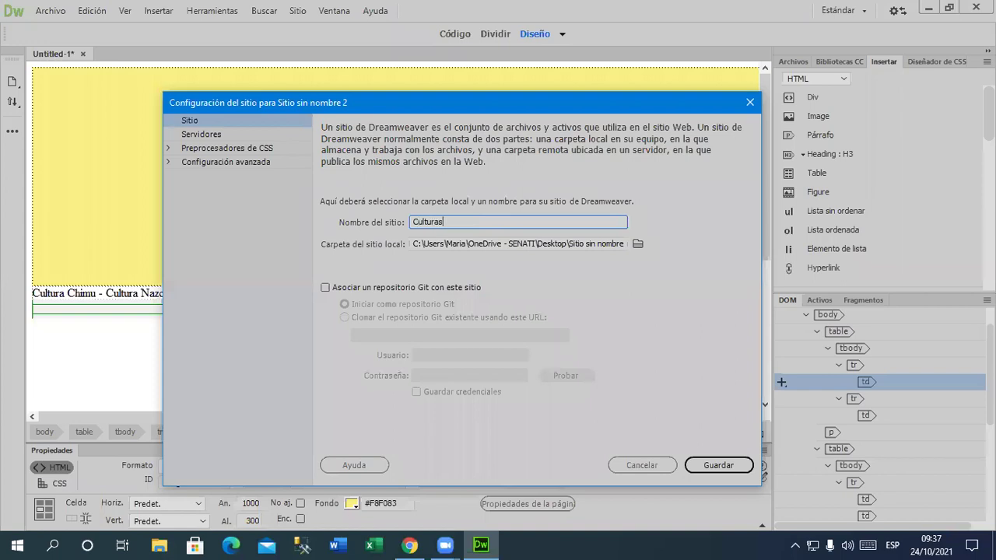
{"action": "left_click", "coordinate": [639, 245]}
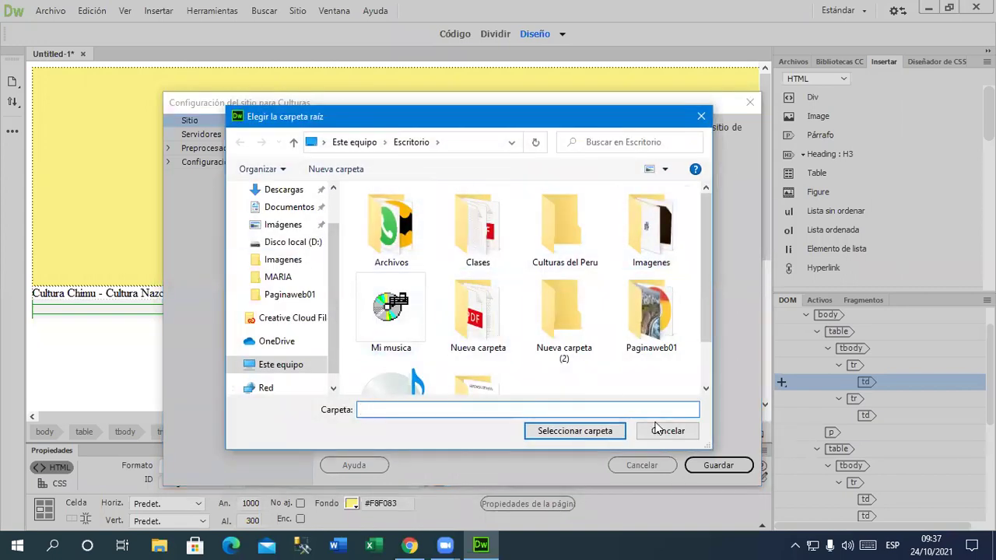
{"action": "scroll", "coordinate": [706, 340], "scroll_direction": "down", "scroll_amount": 2}
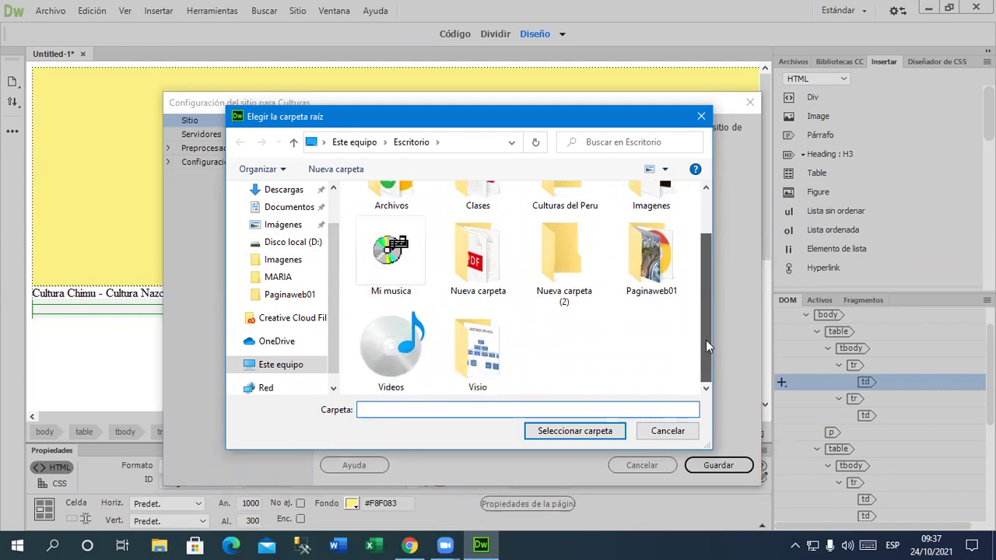
{"action": "scroll", "coordinate": [313, 224], "scroll_direction": "up", "scroll_amount": 2}
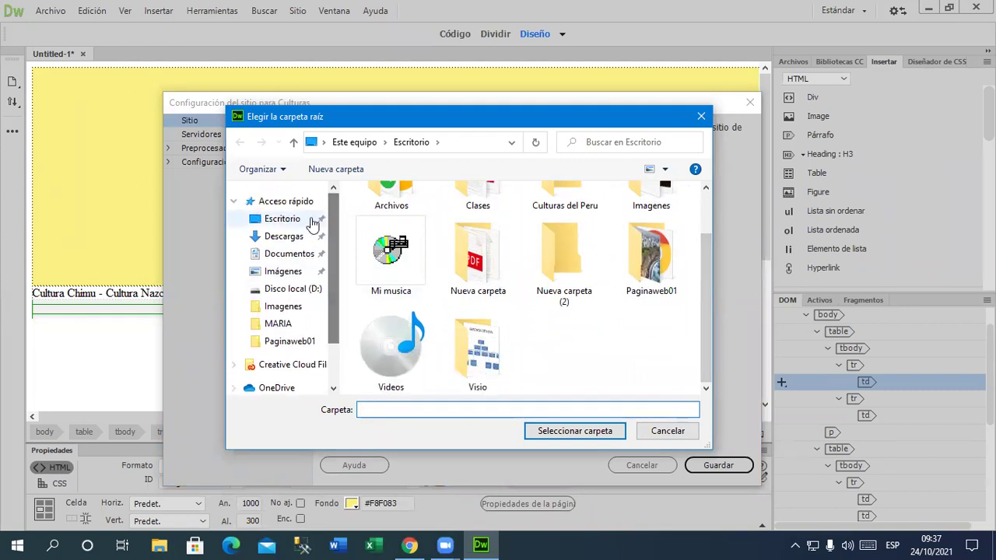
{"action": "left_click", "coordinate": [313, 223]}
{"action": "scroll", "coordinate": [706, 355], "scroll_direction": "down", "scroll_amount": 2}
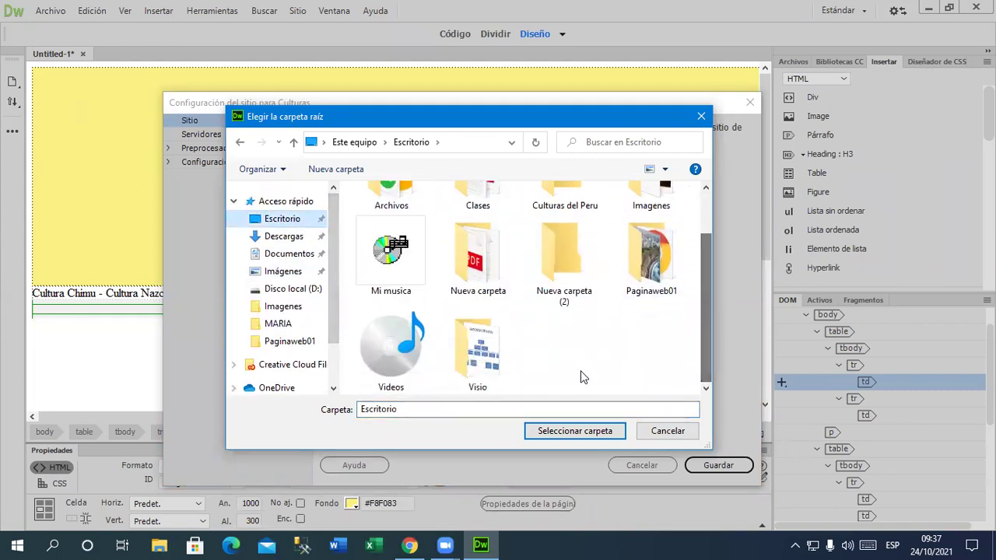
{"action": "left_click", "coordinate": [582, 210]}
{"action": "left_click", "coordinate": [588, 433]}
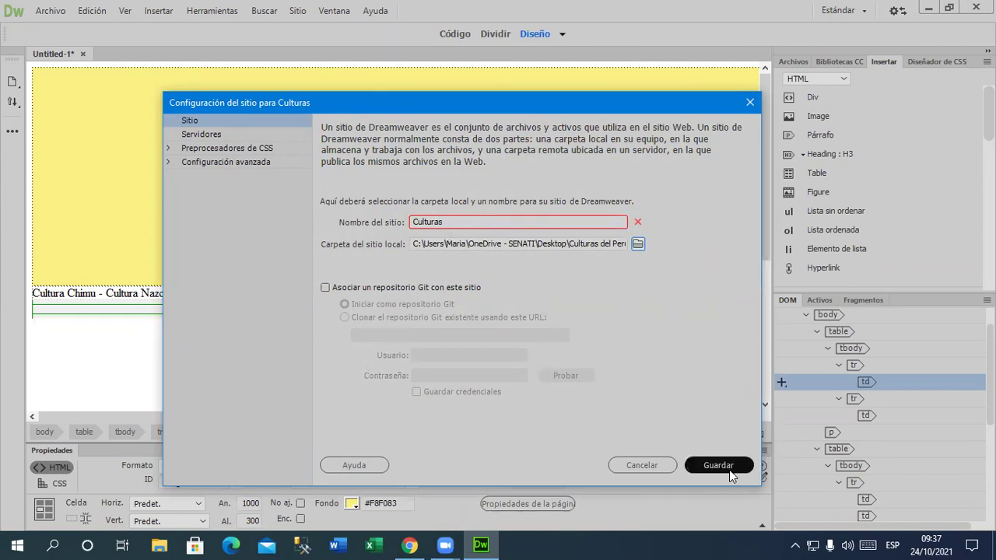
{"action": "left_click", "coordinate": [751, 103]}
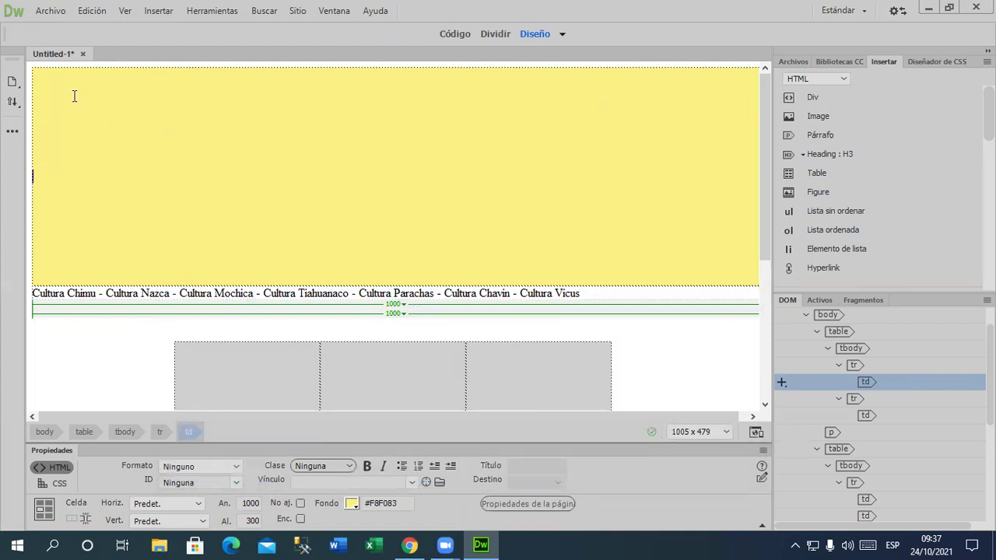
- Fill in a new HTML document with the title Culturas del Perú and close the setup without creating it
{"action": "left_click", "coordinate": [51, 10]}
{"action": "left_click", "coordinate": [71, 28]}
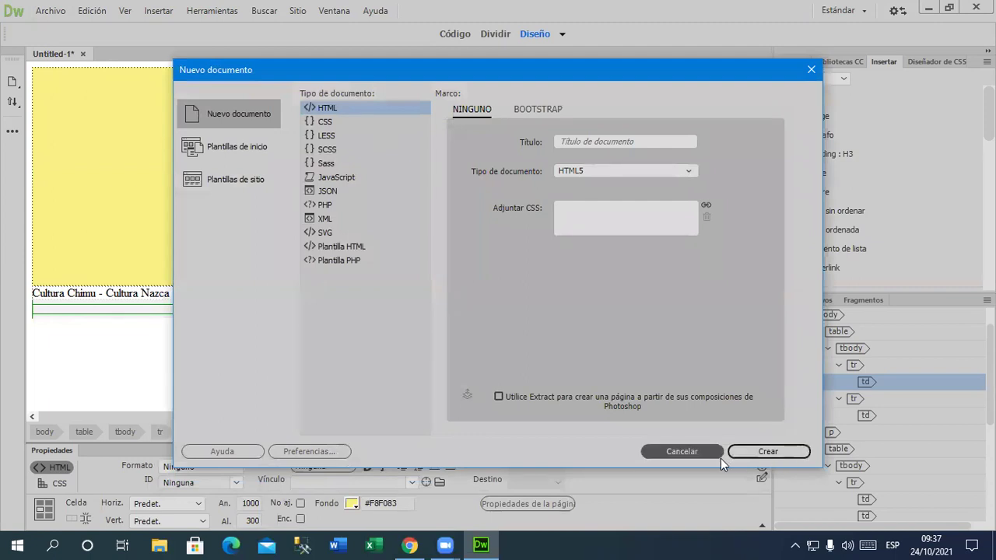
{"action": "left_click", "coordinate": [608, 141]}
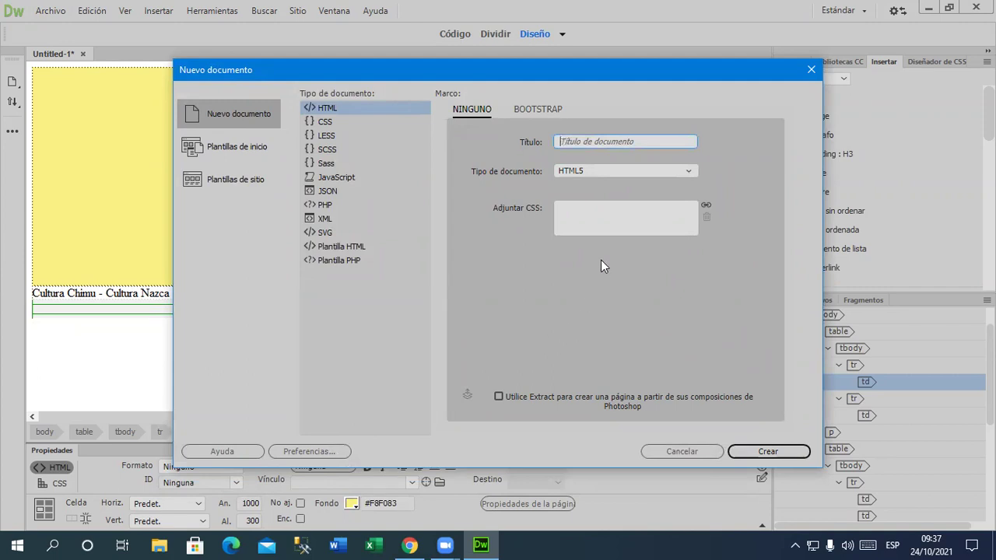
{"action": "type", "text": "C"}
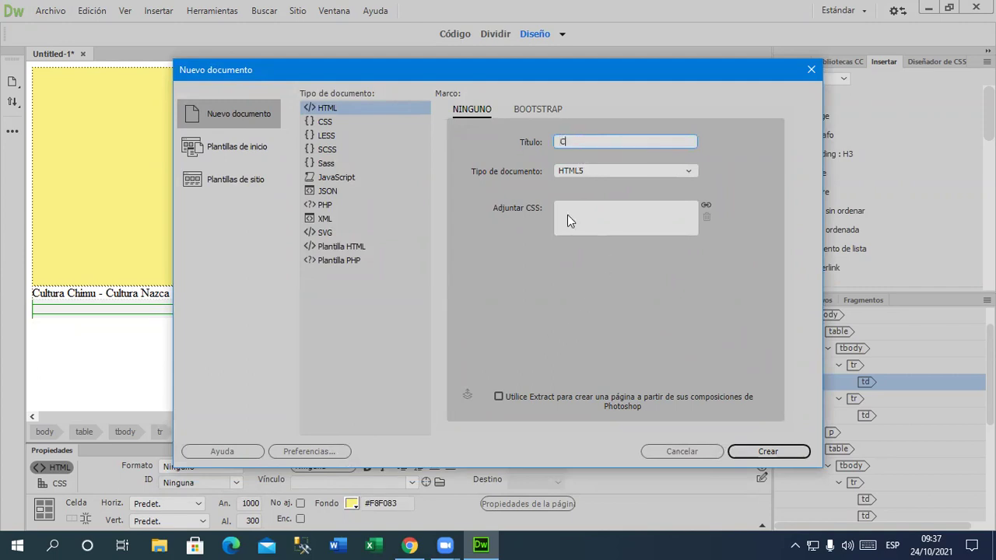
{"action": "type", "text": "ulturas del Perú"}
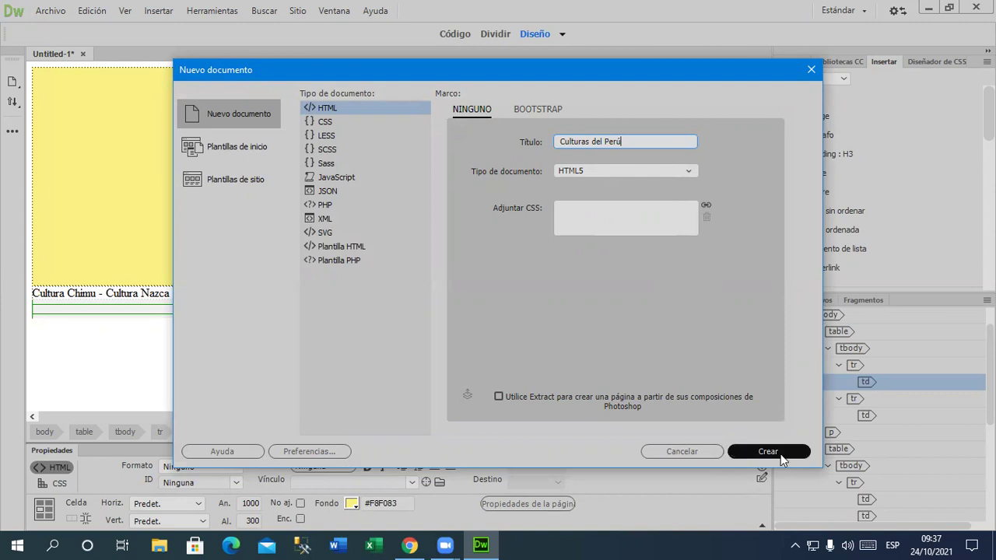
{"action": "left_click", "coordinate": [812, 69]}
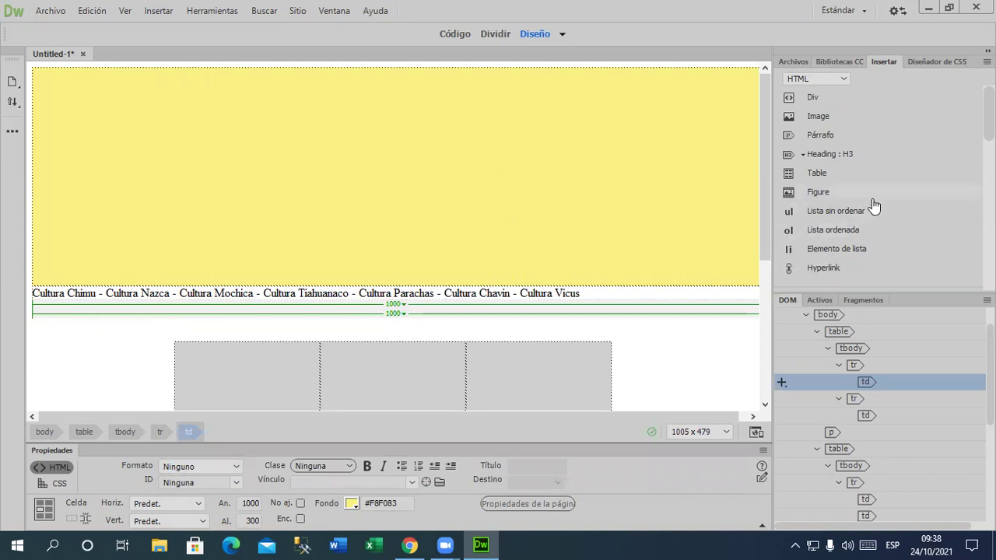
- Configure a new table with 2 rows, 1 column and a width of 1000 pixels, and cancel it without inserting
{"action": "left_click", "coordinate": [840, 179]}
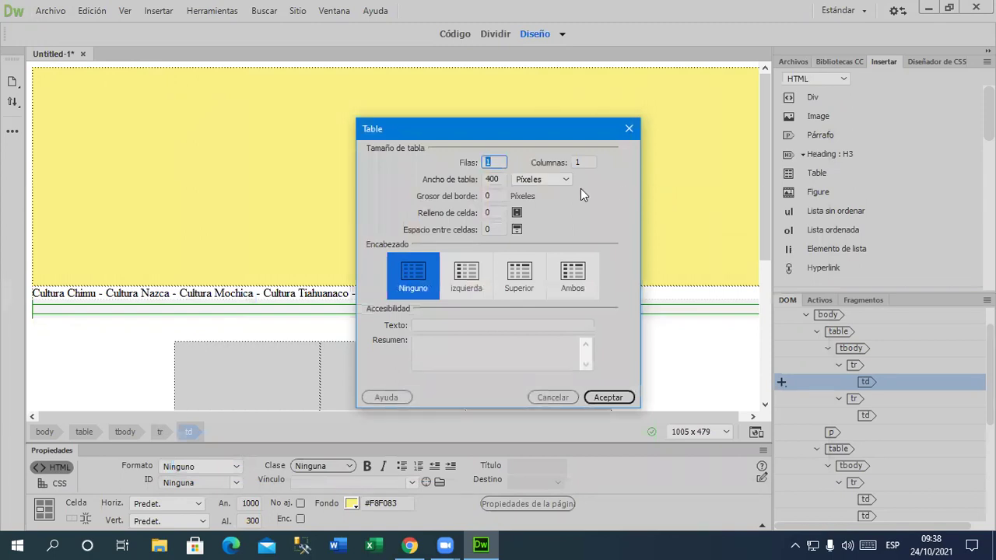
{"action": "type", "text": "2"}
{"action": "key", "text": "Tab"}
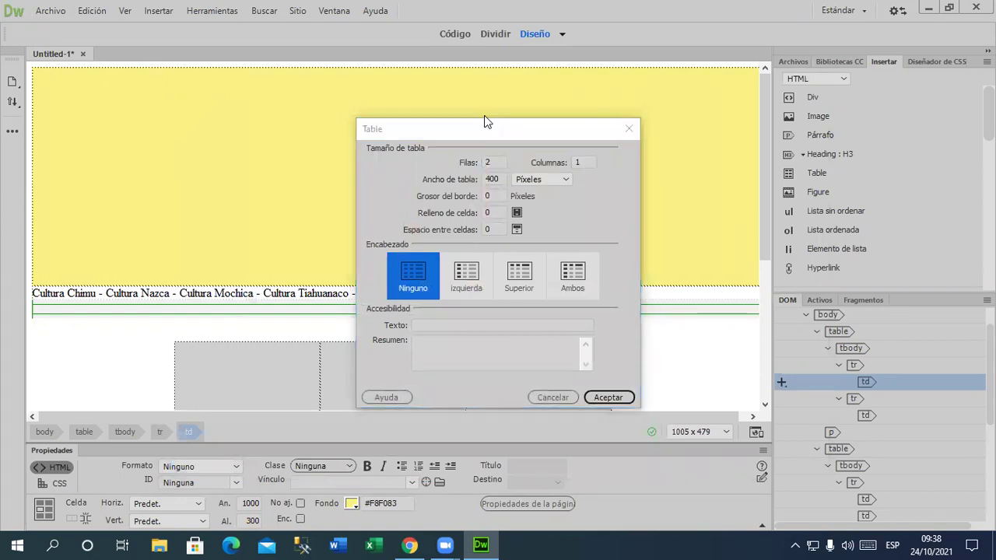
{"action": "left_click", "coordinate": [588, 162]}
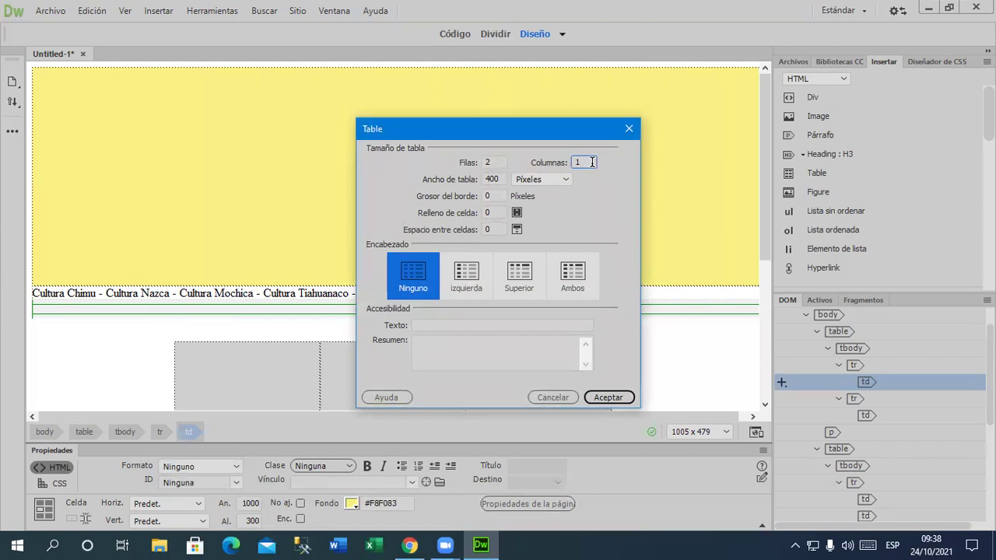
{"action": "double_click", "coordinate": [490, 177]}
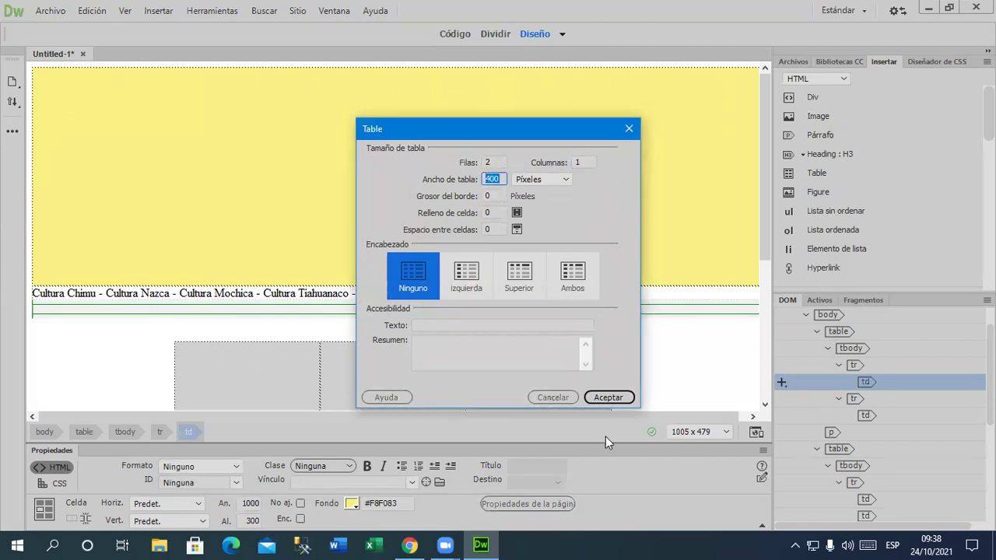
{"action": "type", "text": "0"}
{"action": "type", "text": "1000"}
{"action": "left_click", "coordinate": [608, 398]}
{"action": "left_click", "coordinate": [567, 397]}
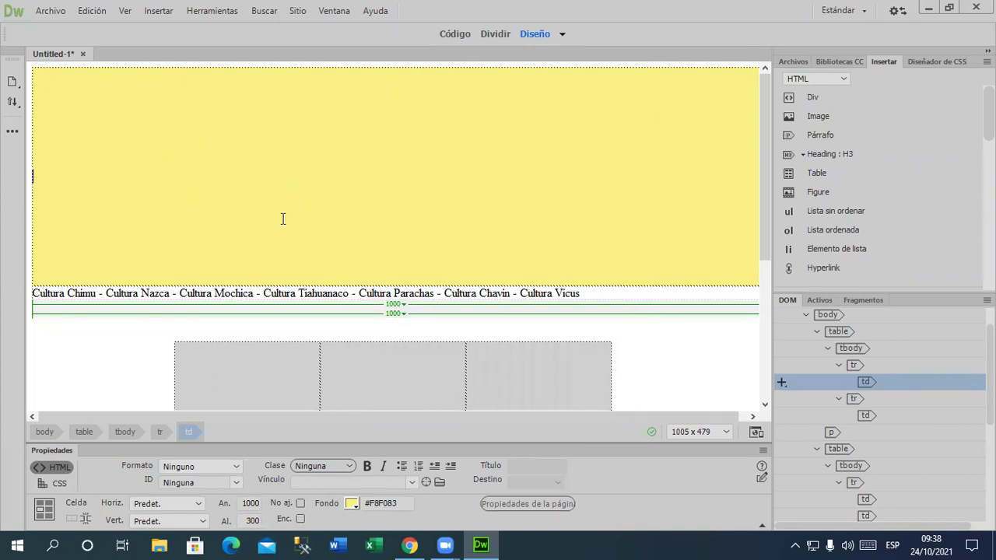
- Examine the width and height properties of the yellow header cell
{"action": "double_click", "coordinate": [250, 503]}
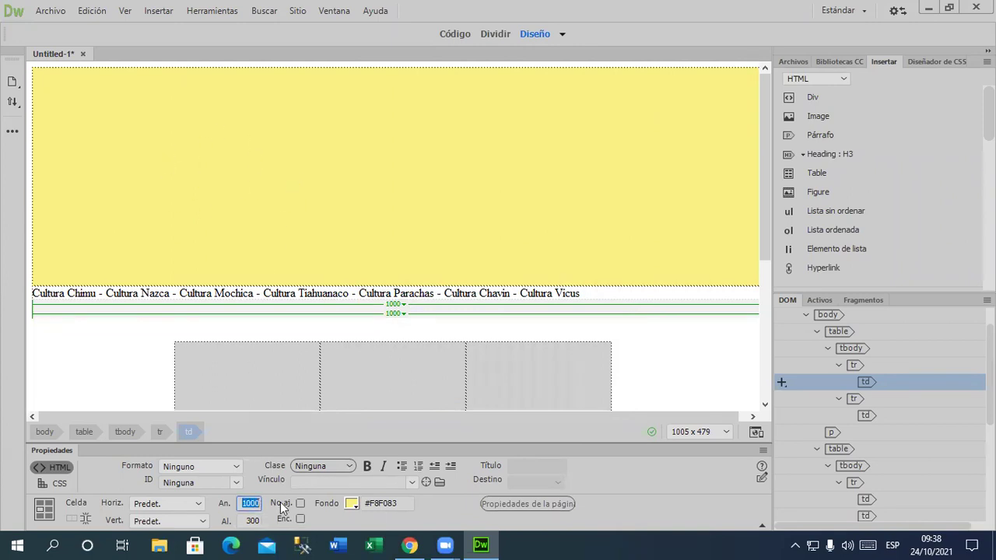
{"action": "key", "text": "Tab"}
{"action": "left_click", "coordinate": [221, 189]}
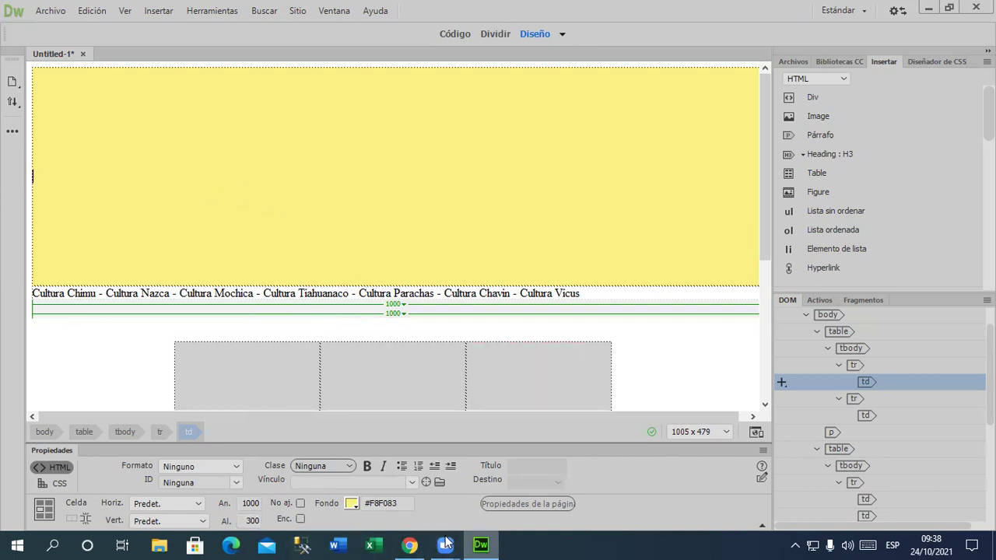
- Set the background color of the yellow header cell to the lighter yellow #FFF899
{"action": "scroll", "coordinate": [327, 345], "scroll_direction": "down", "scroll_amount": 1}
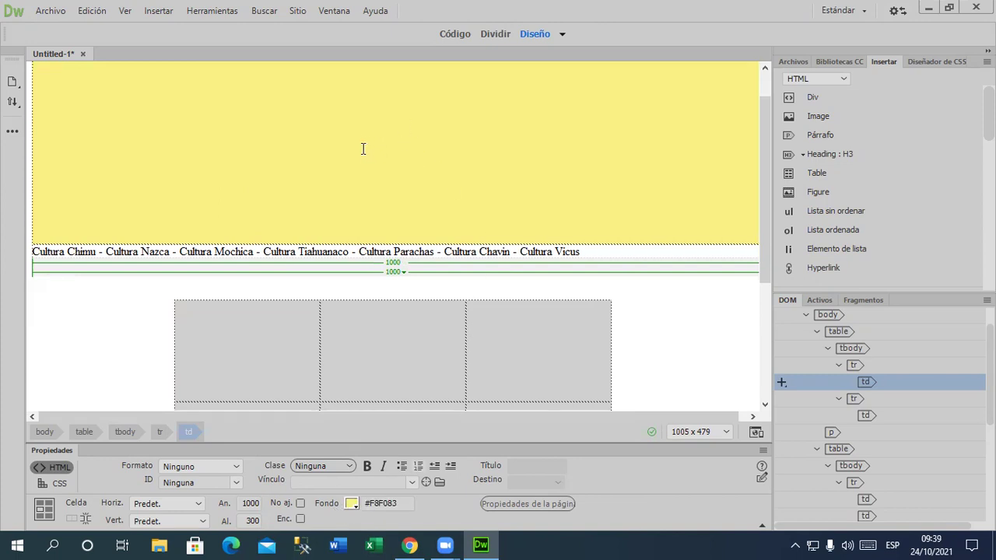
{"action": "scroll", "coordinate": [362, 150], "scroll_direction": "up", "scroll_amount": 1}
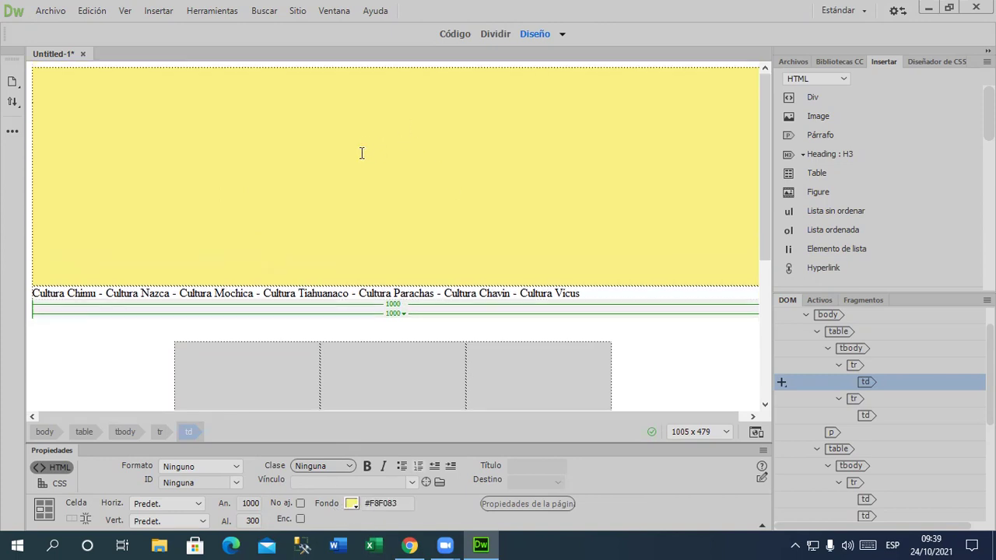
{"action": "left_click", "coordinate": [354, 506]}
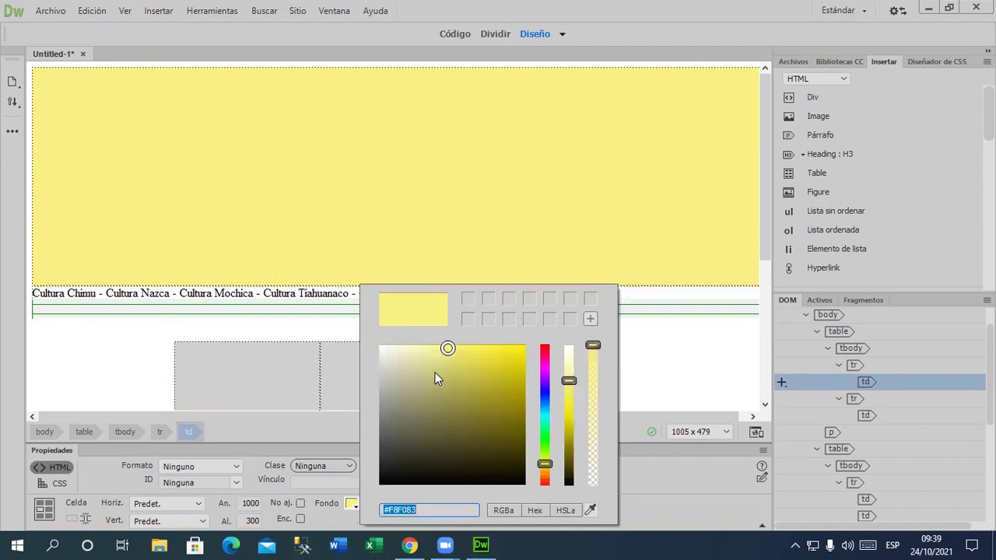
{"action": "left_click", "coordinate": [436, 346]}
{"action": "left_click", "coordinate": [651, 352]}
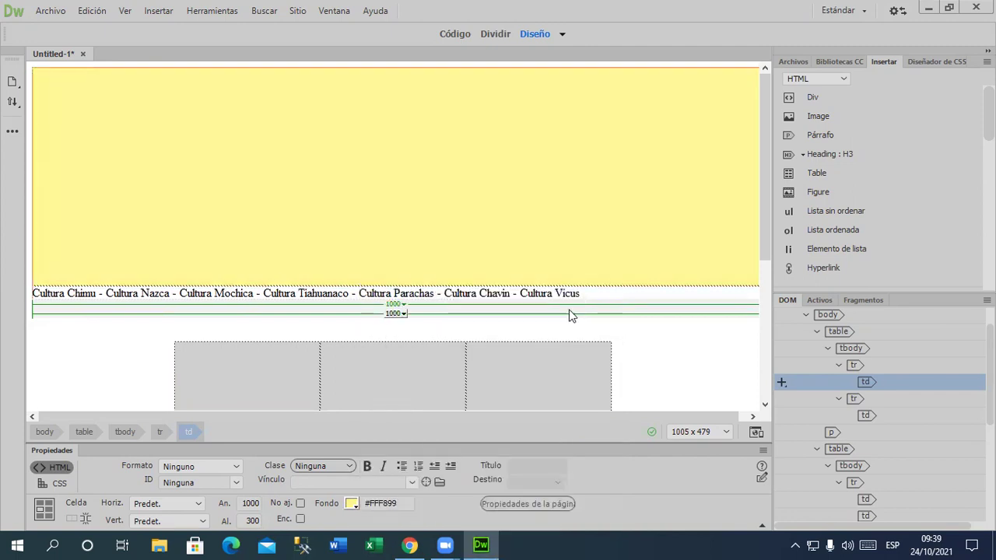
- Examine the row of culture names and the cell and table properties of the gray grid below it
{"action": "left_click_drag", "start_coordinate": [43, 293], "coordinate": [447, 306]}
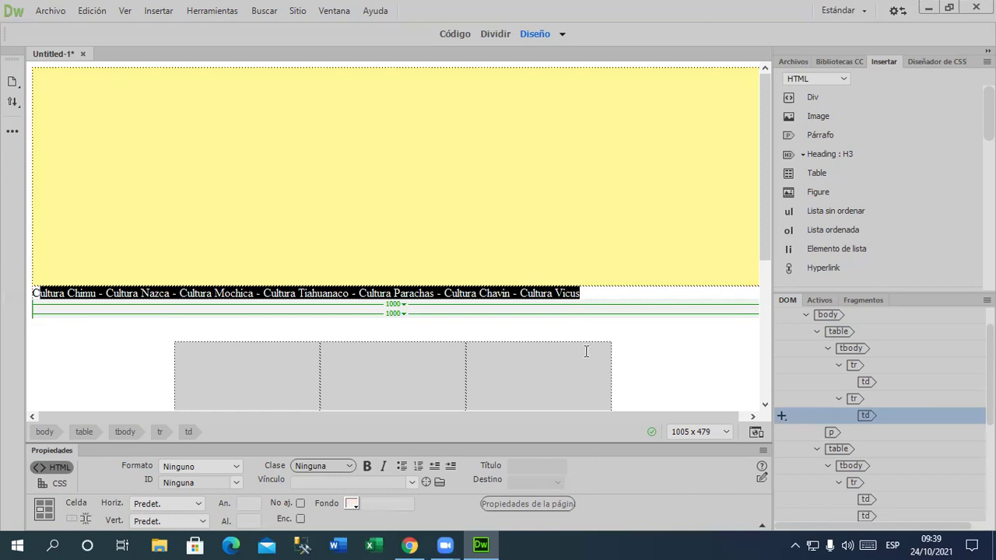
{"action": "scroll", "coordinate": [586, 350], "scroll_direction": "down", "scroll_amount": 1}
{"action": "left_click", "coordinate": [645, 239]}
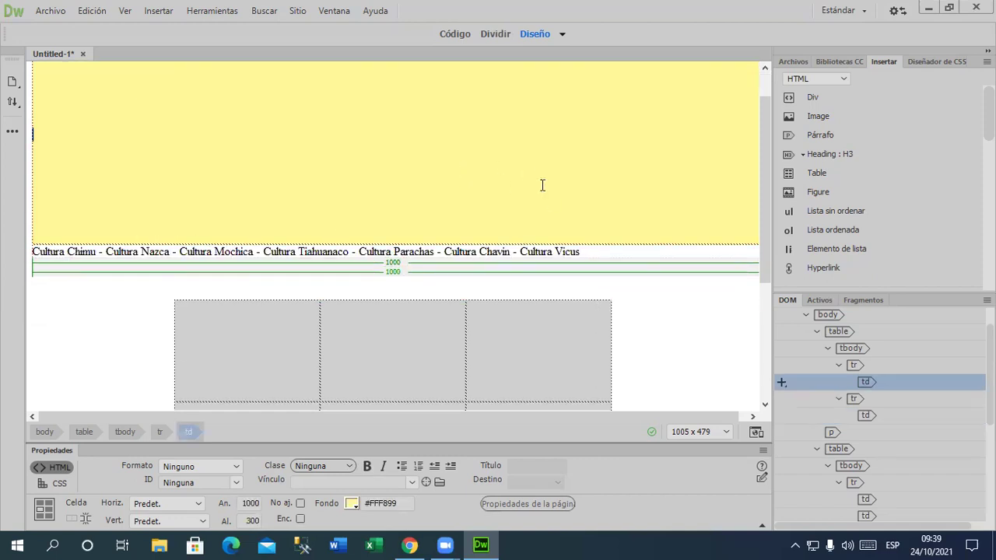
{"action": "scroll", "coordinate": [549, 325], "scroll_direction": "down", "scroll_amount": 1}
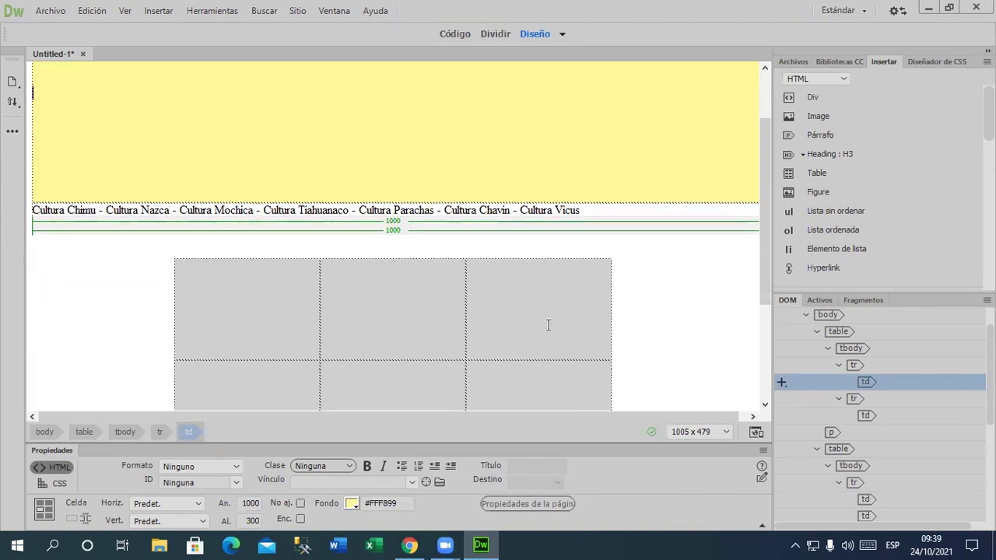
{"action": "scroll", "coordinate": [549, 321], "scroll_direction": "down", "scroll_amount": 1}
{"action": "scroll", "coordinate": [550, 320], "scroll_direction": "down", "scroll_amount": 2}
{"action": "scroll", "coordinate": [549, 317], "scroll_direction": "up", "scroll_amount": 1}
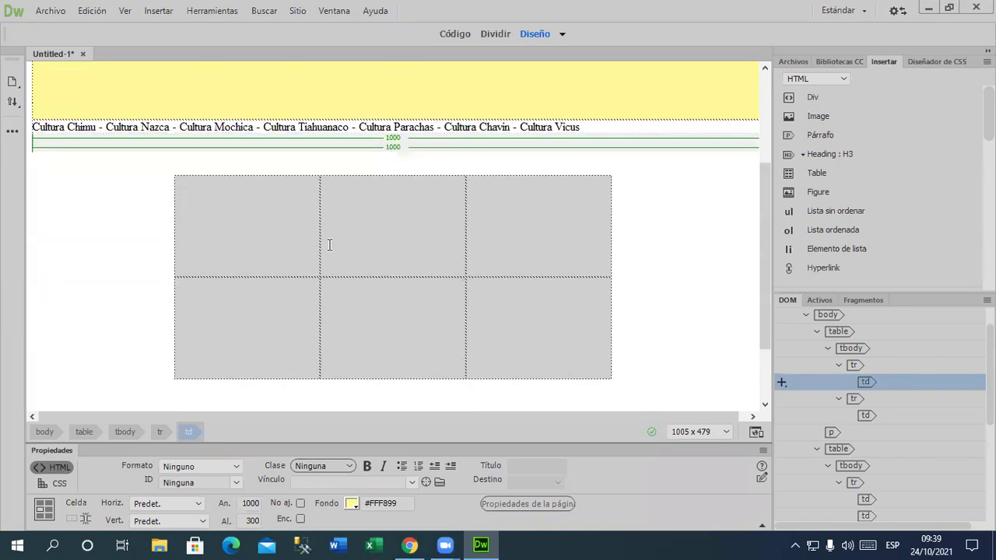
{"action": "left_click", "coordinate": [244, 245]}
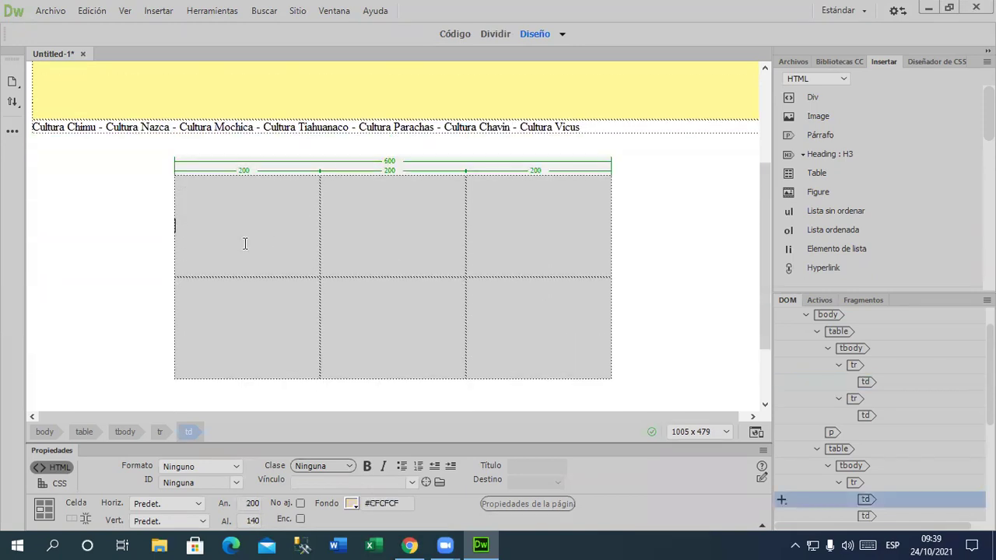
{"action": "left_click", "coordinate": [342, 165]}
- Configure a new table with 2 rows, 3 columns and a width of 600 pixels, compare it with the gray grid, and cancel it
{"action": "left_click", "coordinate": [823, 173]}
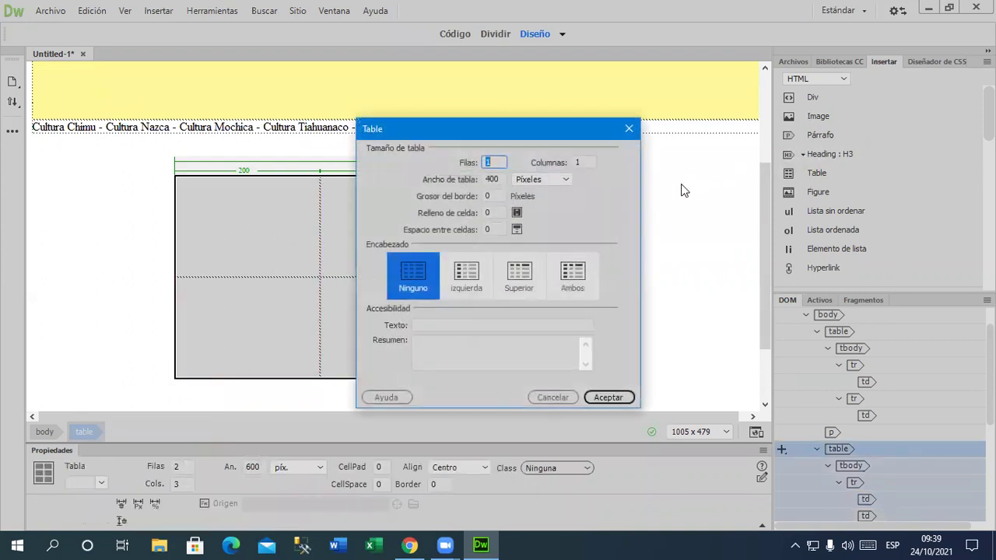
{"action": "type", "text": "2"}
{"action": "key", "text": "Tab"}
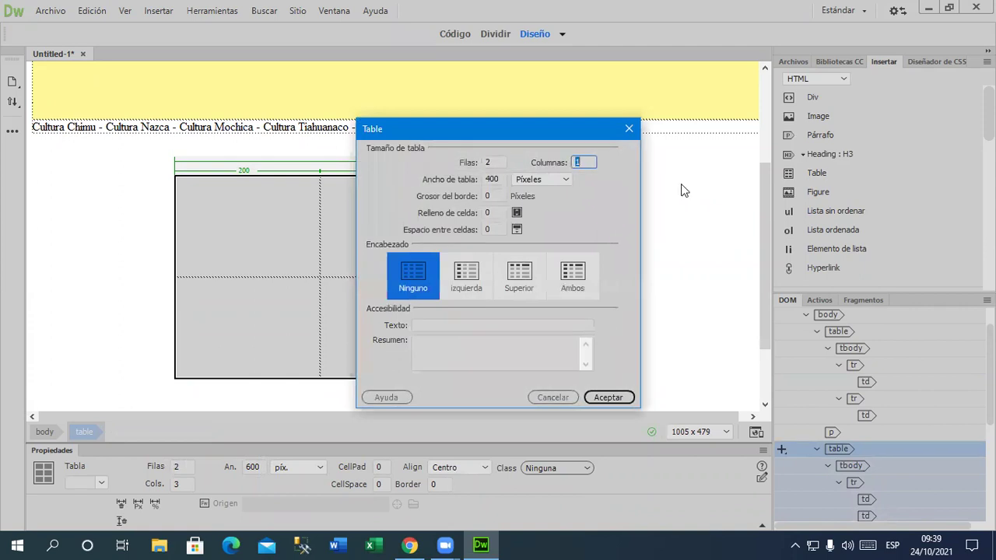
{"action": "type", "text": "3"}
{"action": "key", "text": "Tab"}
{"action": "type", "text": "6"}
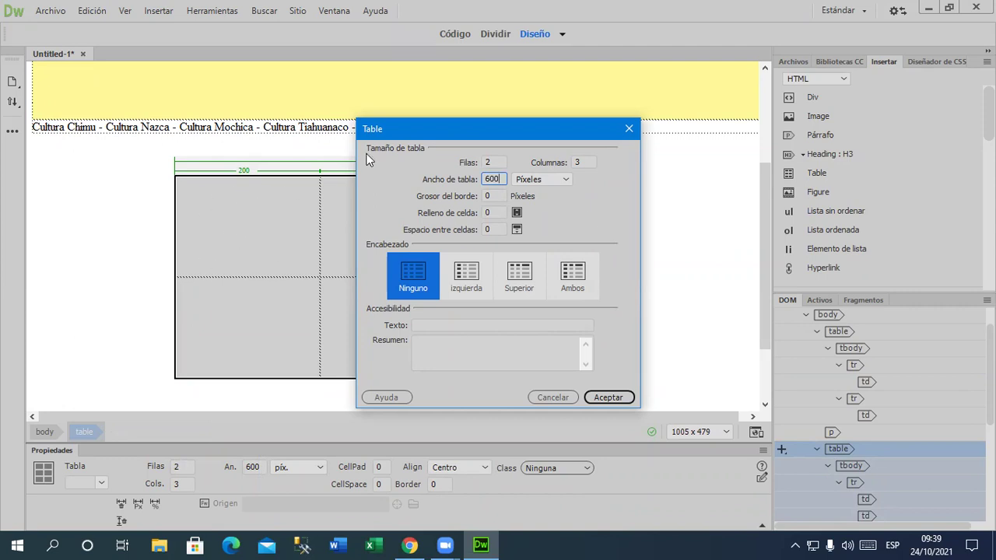
{"action": "left_click_drag", "start_coordinate": [388, 135], "coordinate": [674, 142]}
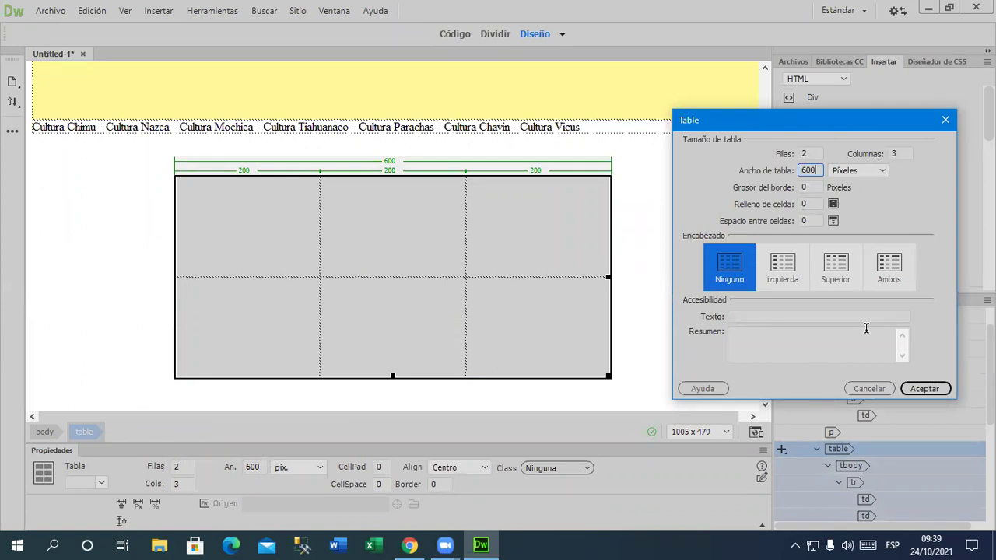
{"action": "left_click", "coordinate": [860, 390]}
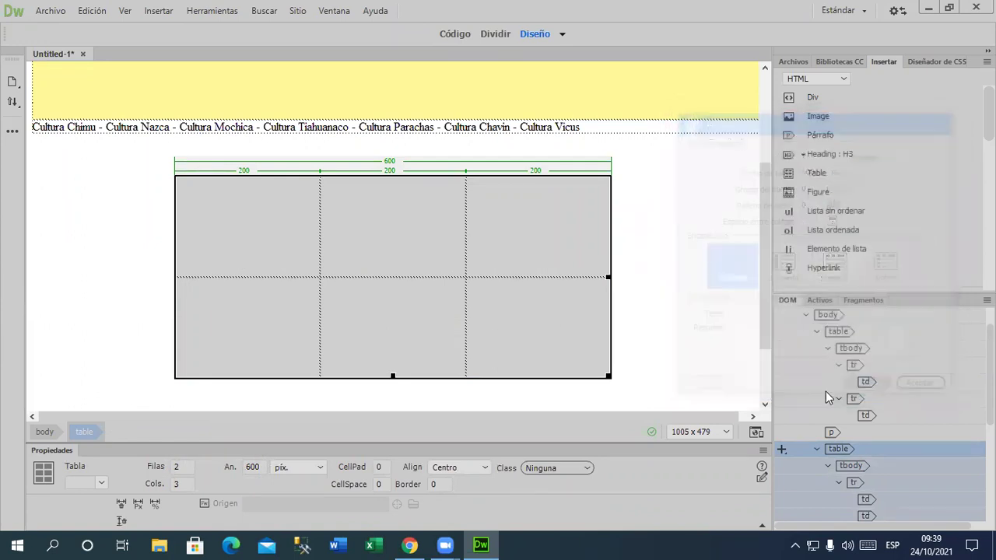
- Examine the width, height and background color shared by the cells of the gray grid
{"action": "left_click", "coordinate": [276, 235]}
{"action": "left_click_drag", "start_coordinate": [336, 249], "coordinate": [512, 333]}
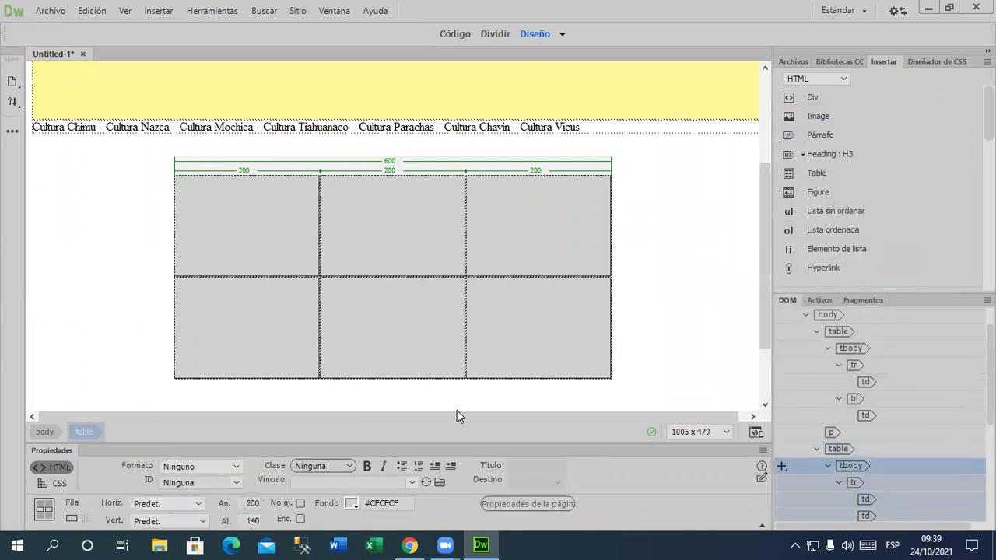
{"action": "double_click", "coordinate": [251, 503]}
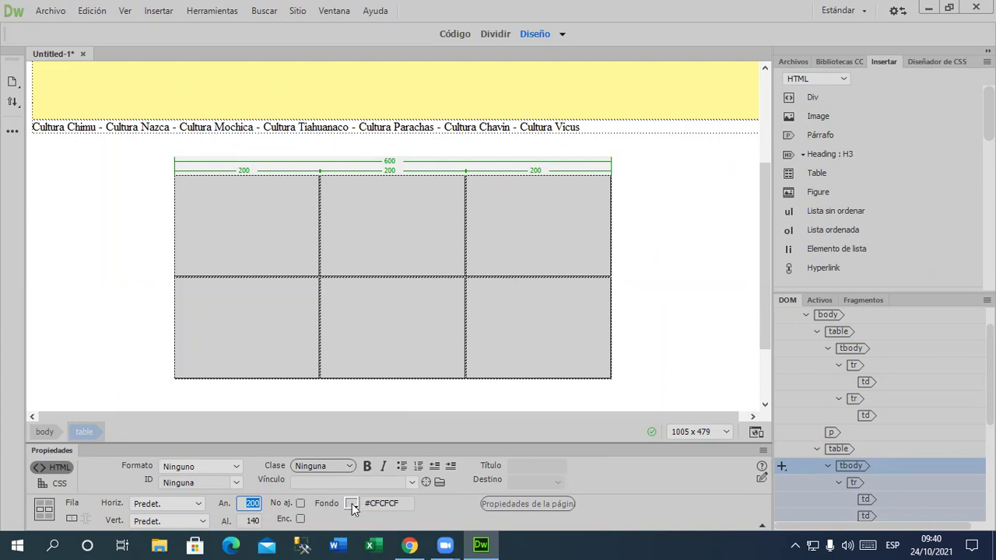
{"action": "left_click", "coordinate": [389, 401]}
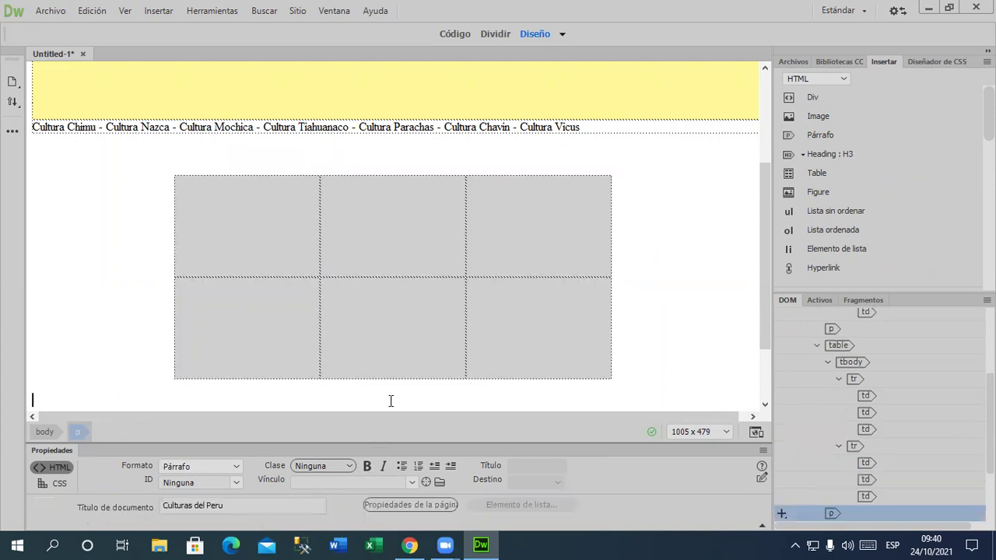
- Set the cell of the single-cell table below the gray grid to a width of 400 and a height of 300
{"action": "scroll", "coordinate": [300, 233], "scroll_direction": "up", "scroll_amount": 4}
{"action": "scroll", "coordinate": [305, 241], "scroll_direction": "down", "scroll_amount": 4}
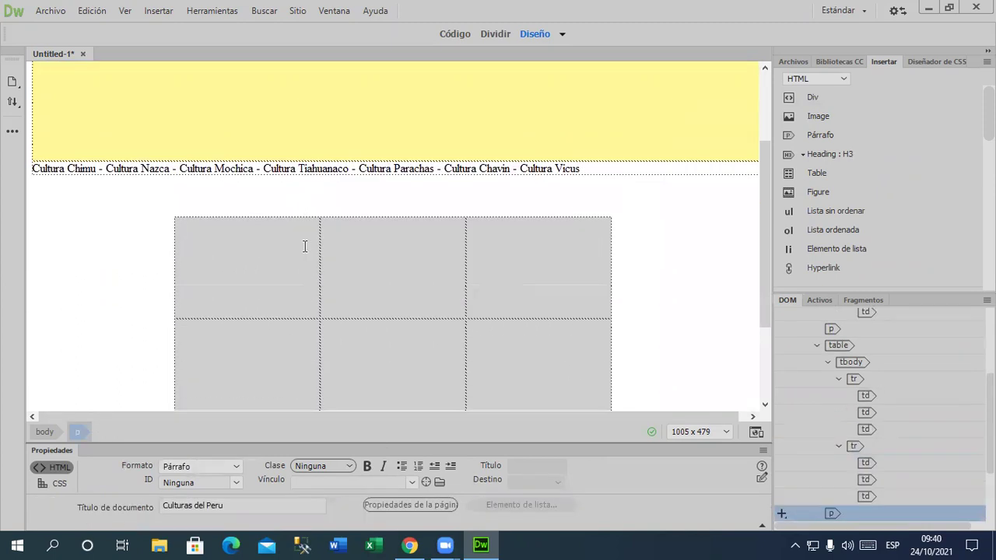
{"action": "key", "text": "ctrl+v"}
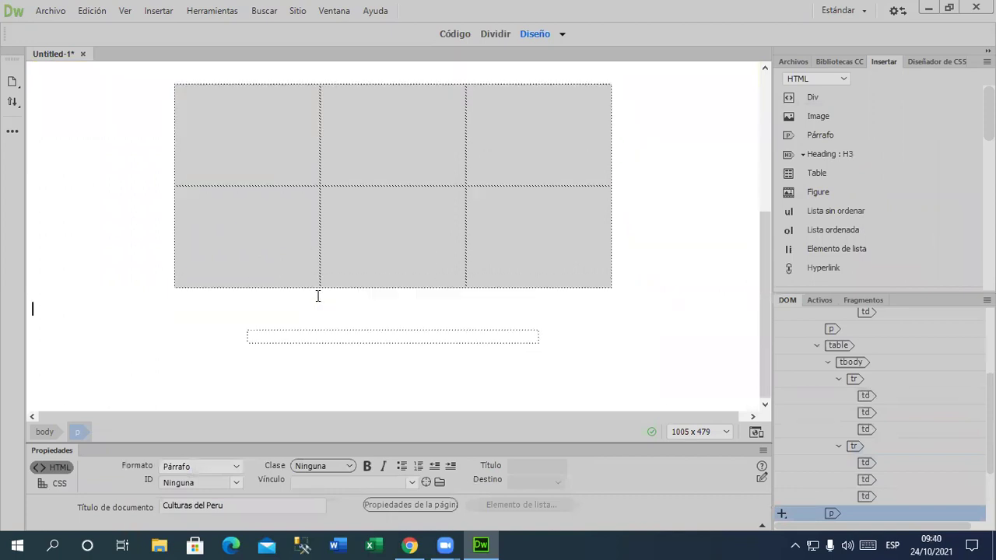
{"action": "left_click", "coordinate": [439, 363]}
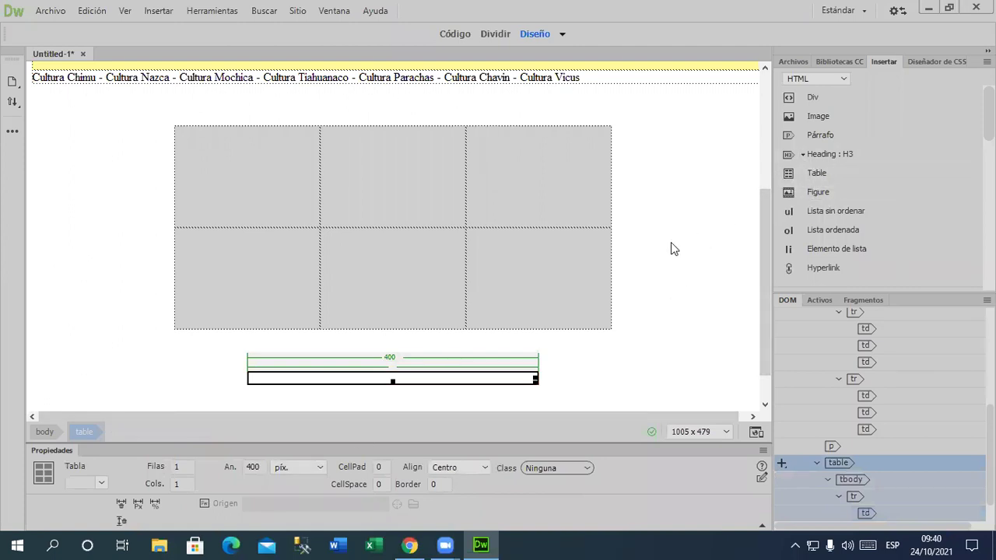
{"action": "left_click", "coordinate": [509, 375]}
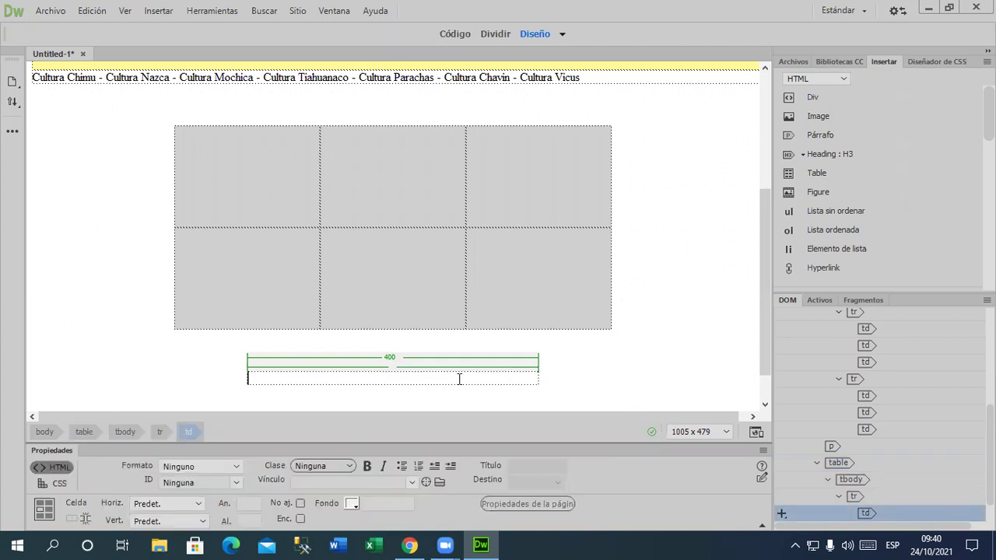
{"action": "left_click", "coordinate": [248, 504]}
{"action": "type", "text": "4"}
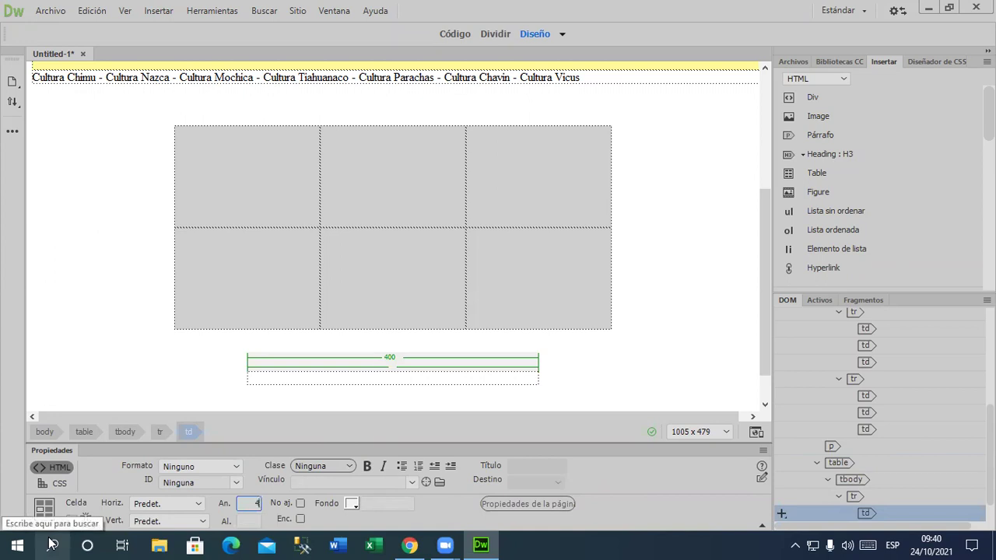
{"action": "type", "text": "00"}
{"action": "key", "text": "Tab"}
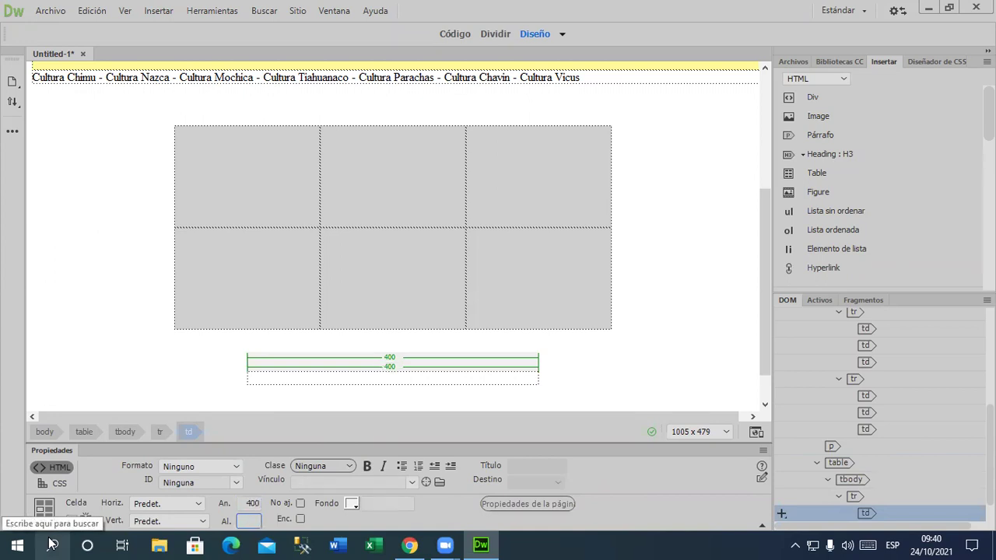
{"action": "key", "text": "Return"}
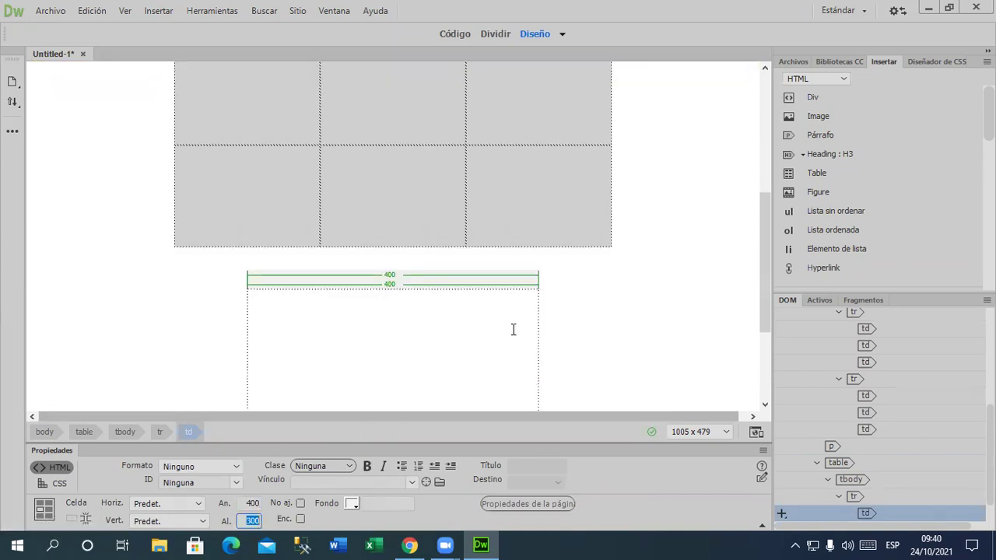
- Reduce the single cell's height to 280, try 250, and set it back to 280
{"action": "scroll", "coordinate": [529, 327], "scroll_direction": "down", "scroll_amount": 3}
{"action": "left_click", "coordinate": [434, 300]}
{"action": "left_click", "coordinate": [253, 520]}
{"action": "type", "text": "280"}
{"action": "key", "text": "Return"}
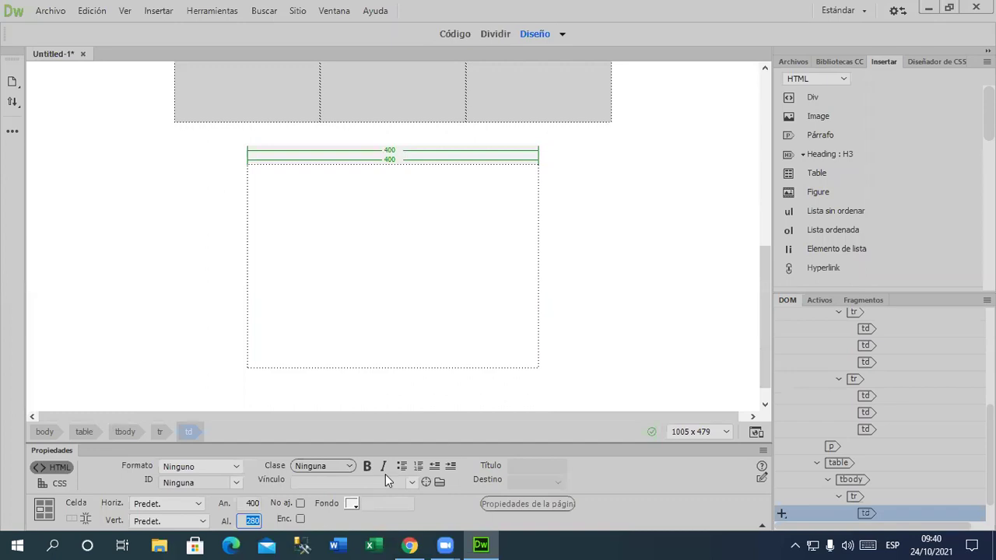
{"action": "type", "text": "250"}
{"action": "key", "text": "Return"}
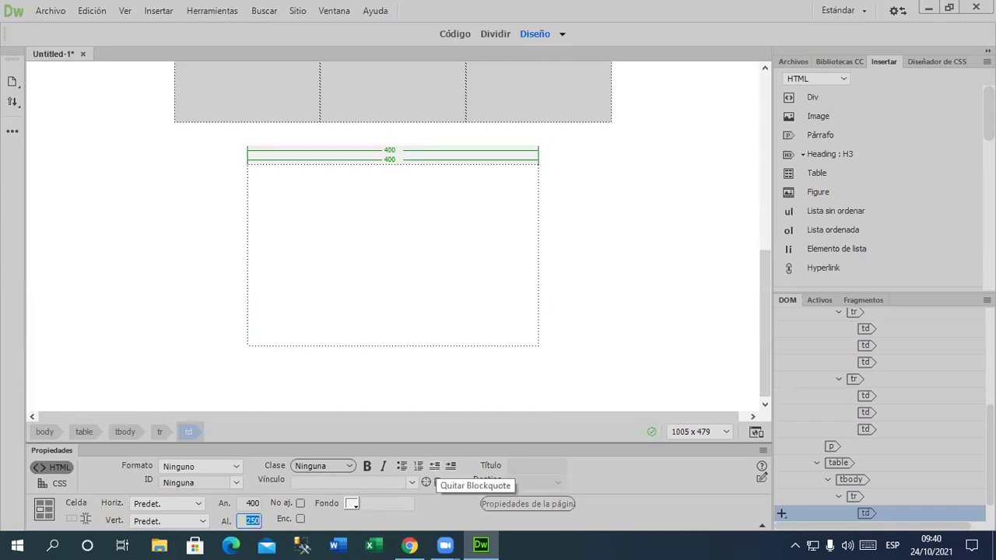
{"action": "type", "text": "280"}
{"action": "key", "text": "Return"}
{"action": "left_click", "coordinate": [633, 272]}
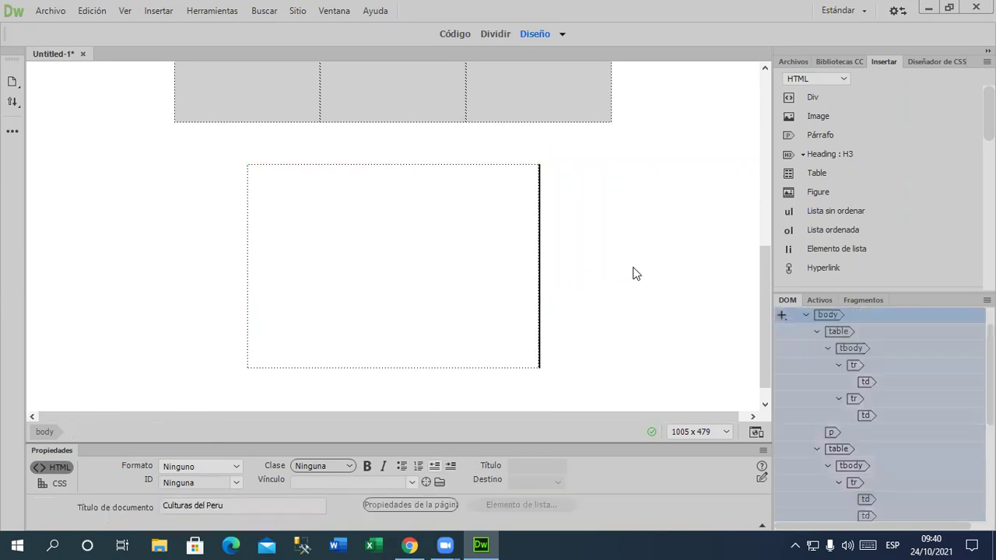
- Review the page layout from the yellow header through the gray grid to the single-cell table, checking the grid's table properties
{"action": "scroll", "coordinate": [633, 272], "scroll_direction": "up", "scroll_amount": 4}
{"action": "scroll", "coordinate": [648, 257], "scroll_direction": "up", "scroll_amount": 4}
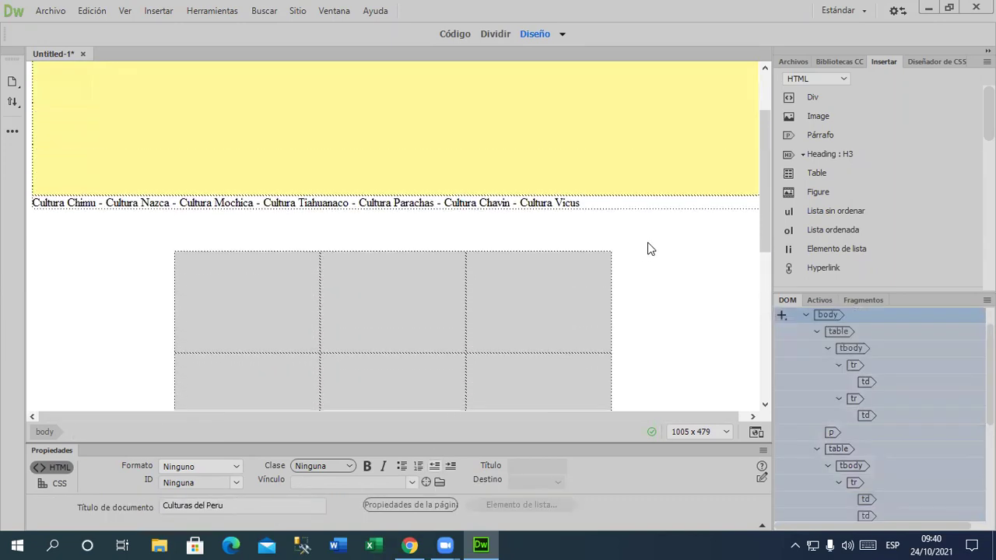
{"action": "scroll", "coordinate": [516, 236], "scroll_direction": "down", "scroll_amount": 1}
{"action": "left_click", "coordinate": [514, 234]}
{"action": "left_click", "coordinate": [480, 209]}
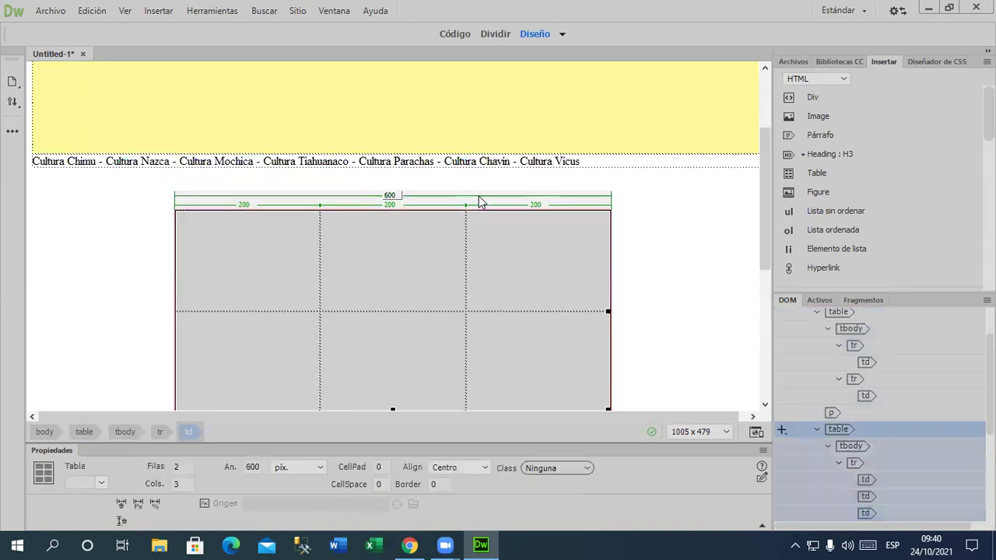
{"action": "scroll", "coordinate": [692, 275], "scroll_direction": "down", "scroll_amount": 5}
{"action": "scroll", "coordinate": [696, 289], "scroll_direction": "down", "scroll_amount": 1}
{"action": "left_click", "coordinate": [692, 294]}
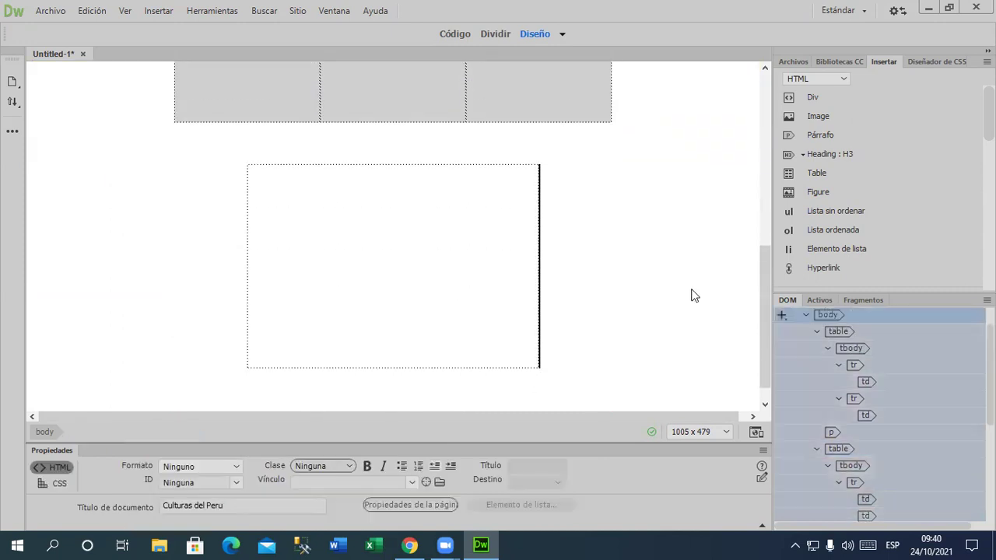
{"action": "scroll", "coordinate": [692, 293], "scroll_direction": "up", "scroll_amount": 4}
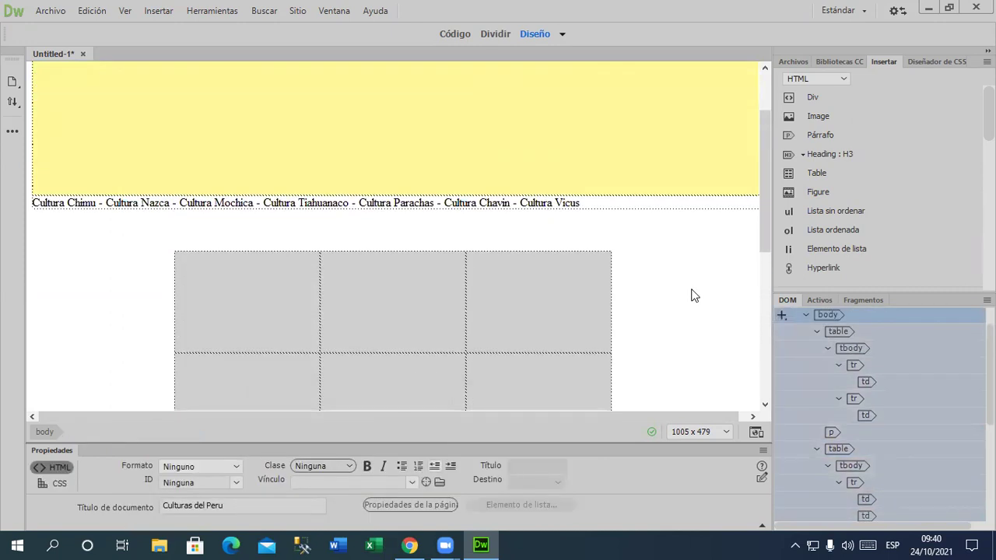
{"action": "scroll", "coordinate": [684, 291], "scroll_direction": "down", "scroll_amount": 2}
{"action": "scroll", "coordinate": [678, 289], "scroll_direction": "up", "scroll_amount": 1}
{"action": "scroll", "coordinate": [669, 289], "scroll_direction": "down", "scroll_amount": 6}
- Give the single cell below the grid a gray background slightly darker than the grid's
{"action": "left_click", "coordinate": [472, 267]}
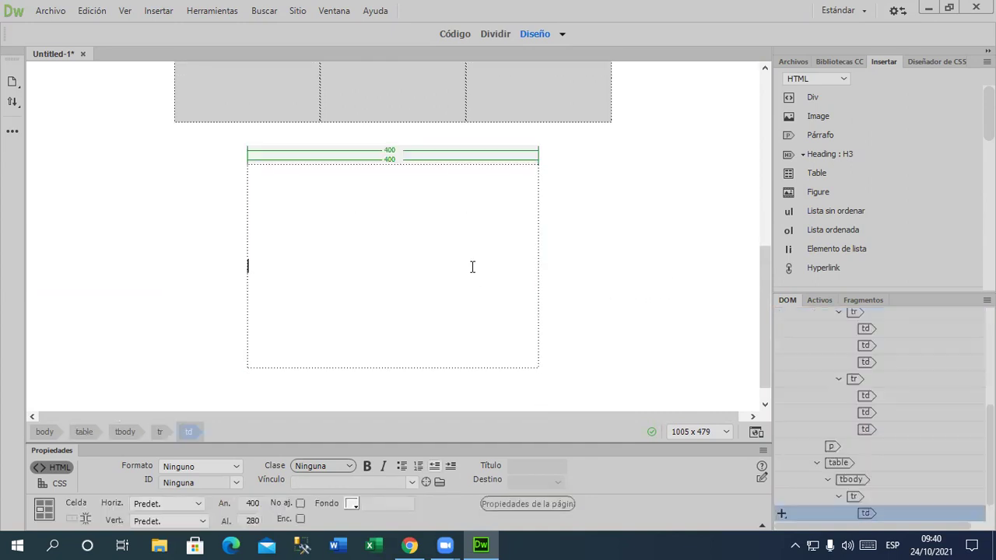
{"action": "left_click", "coordinate": [352, 505]}
{"action": "left_click", "coordinate": [380, 378]}
{"action": "left_click", "coordinate": [649, 246]}
- Compare the gray grid's first cell with the single cell below it and check the header area above
{"action": "scroll", "coordinate": [672, 250], "scroll_direction": "up", "scroll_amount": 3}
{"action": "left_click", "coordinate": [258, 185]}
{"action": "scroll", "coordinate": [503, 280], "scroll_direction": "down", "scroll_amount": 3}
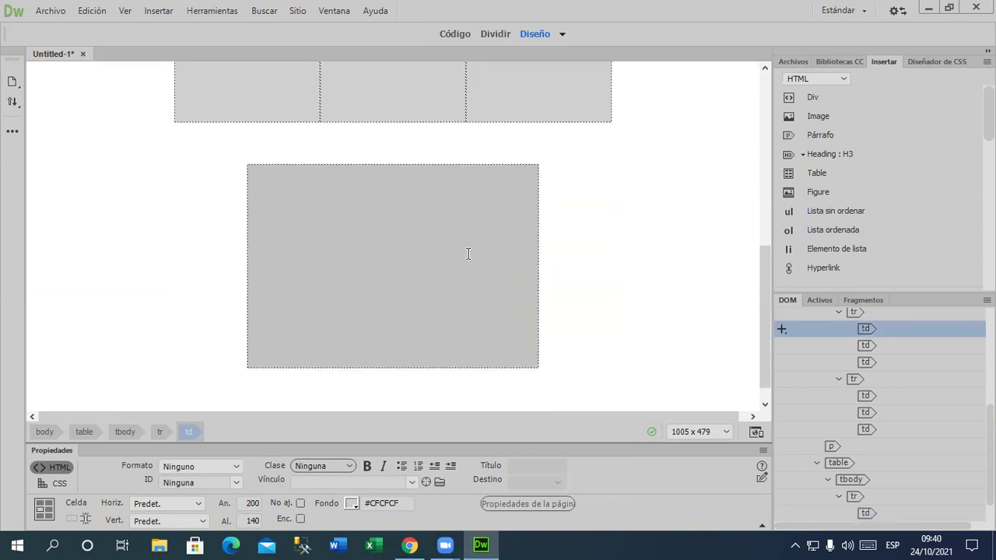
{"action": "scroll", "coordinate": [267, 385], "scroll_direction": "up", "scroll_amount": 3}
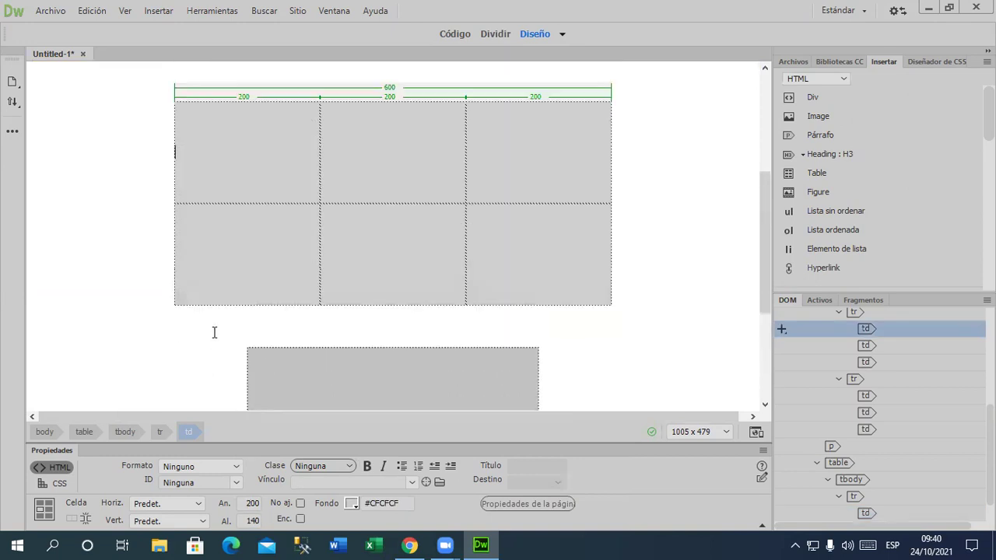
{"action": "scroll", "coordinate": [95, 235], "scroll_direction": "up", "scroll_amount": 3}
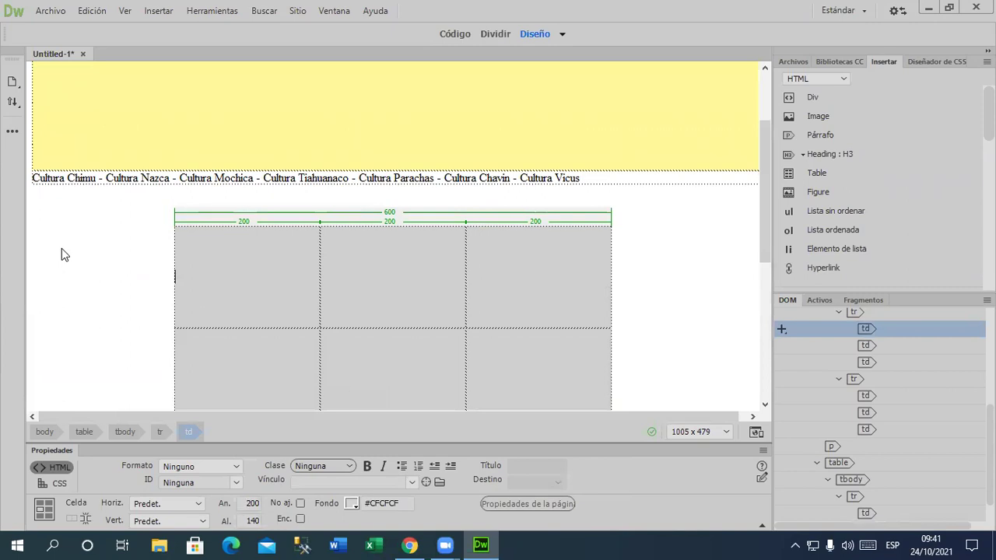
{"action": "scroll", "coordinate": [134, 210], "scroll_direction": "up", "scroll_amount": 3}
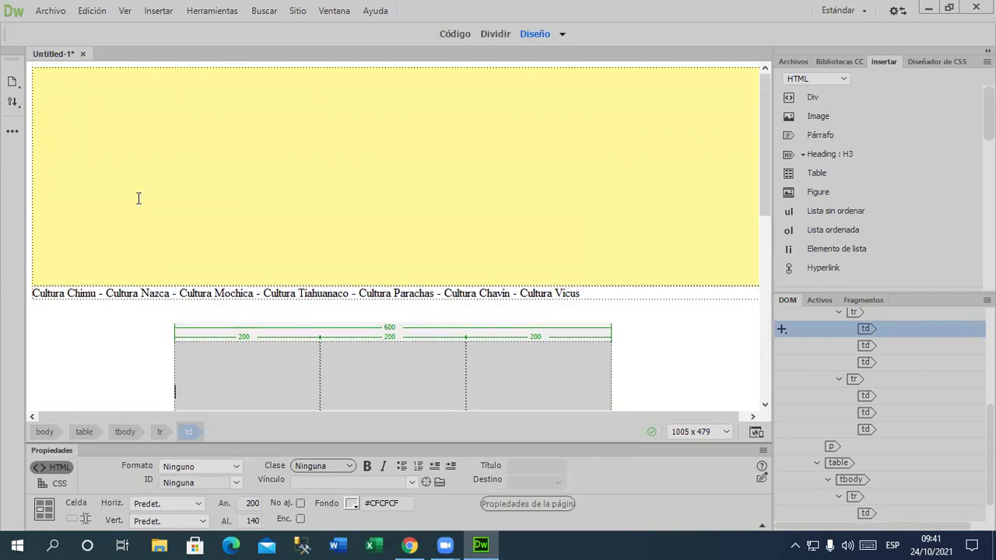
{"action": "scroll", "coordinate": [148, 203], "scroll_direction": "down", "scroll_amount": 3}
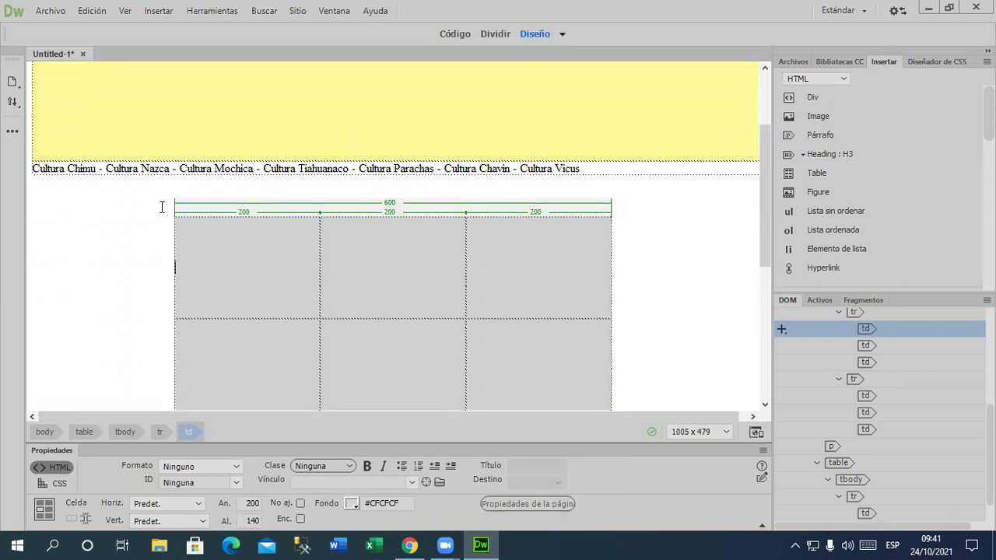
- Go through the individual cells of the gray grid and check the properties of each
{"action": "scroll", "coordinate": [284, 244], "scroll_direction": "down", "scroll_amount": 1}
{"action": "left_click", "coordinate": [382, 225]}
{"action": "left_click", "coordinate": [565, 258]}
{"action": "left_click", "coordinate": [499, 319]}
{"action": "left_click", "coordinate": [326, 333]}
{"action": "left_click", "coordinate": [298, 322]}
{"action": "left_click", "coordinate": [225, 215]}
{"action": "left_click", "coordinate": [369, 225]}
{"action": "left_click", "coordinate": [286, 228]}
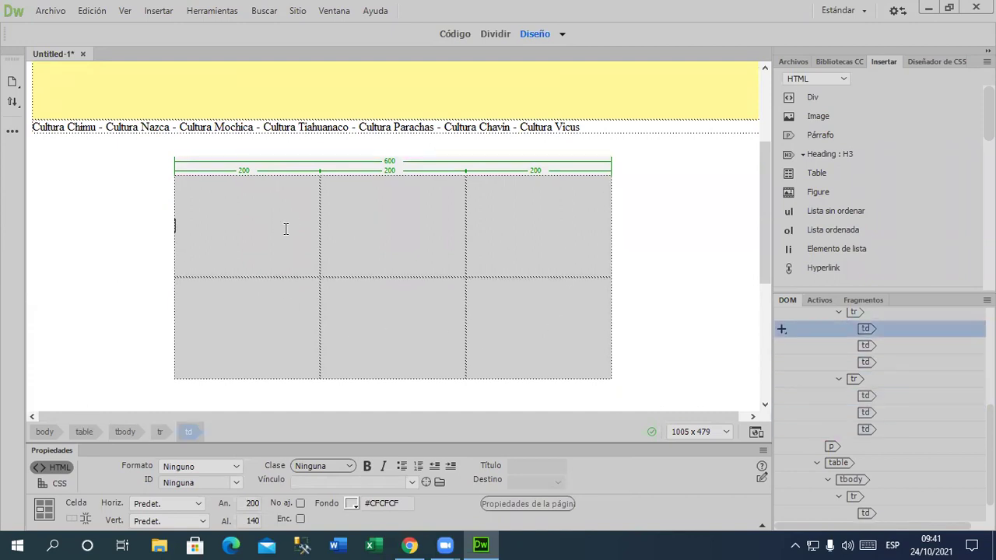
{"action": "left_click", "coordinate": [234, 289]}
{"action": "left_click", "coordinate": [249, 254]}
{"action": "left_click", "coordinate": [351, 239]}
{"action": "left_click", "coordinate": [299, 233]}
{"action": "left_click", "coordinate": [296, 300]}
{"action": "left_click", "coordinate": [396, 244]}
{"action": "left_click", "coordinate": [570, 243]}
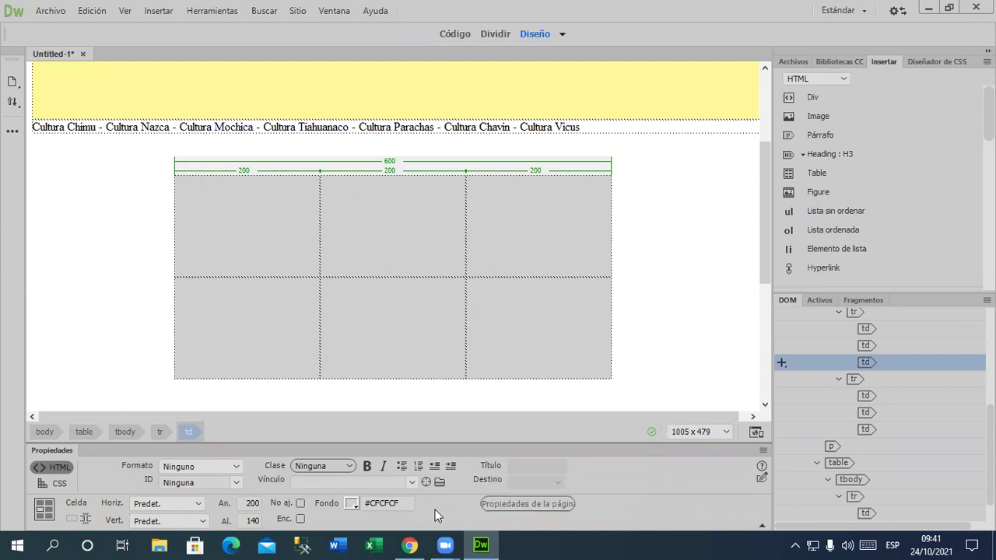
- Switch to Chrome and search Google Images for "cultura chimu"
{"action": "left_click", "coordinate": [410, 545]}
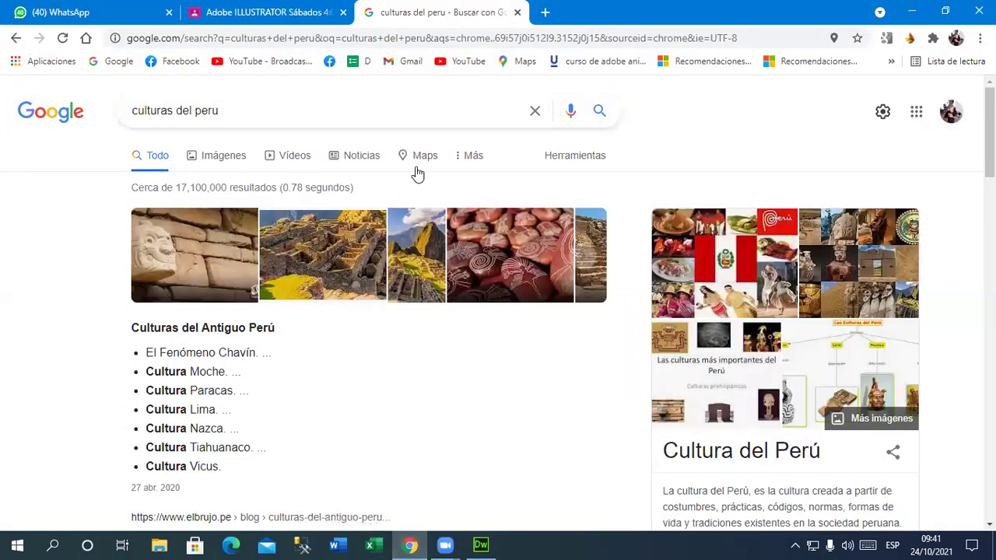
{"action": "triple_click", "coordinate": [436, 117]}
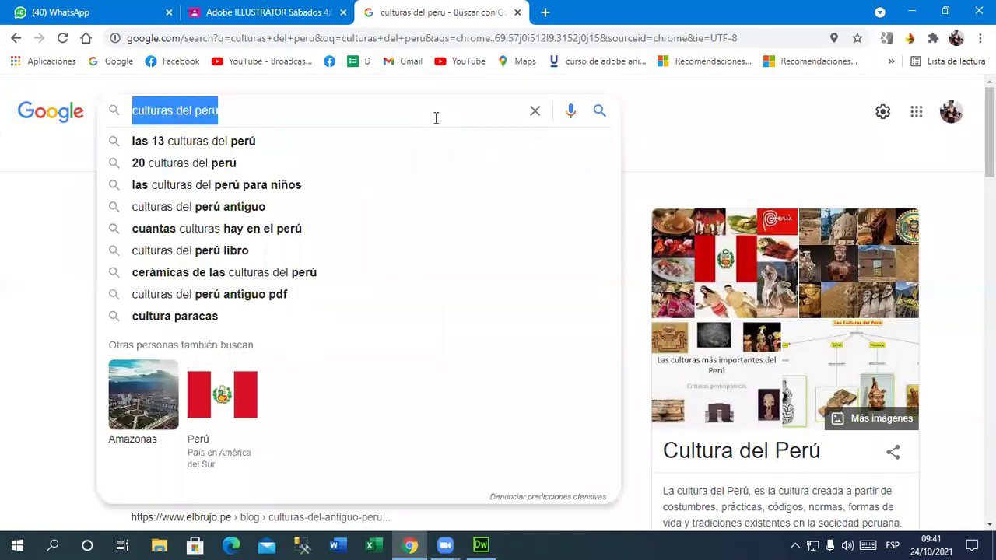
{"action": "type", "text": "cultura "}
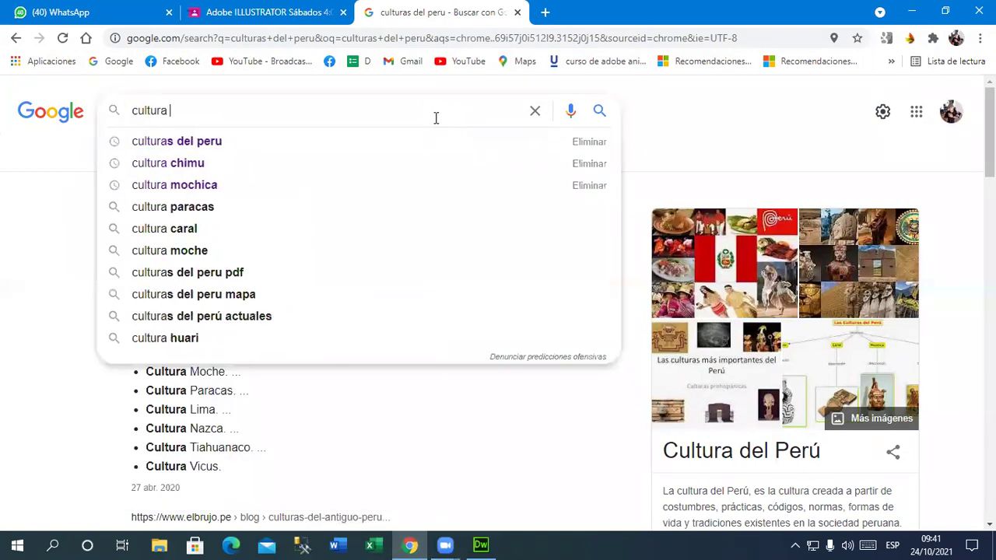
{"action": "type", "text": "chimu"}
{"action": "key", "text": "Return"}
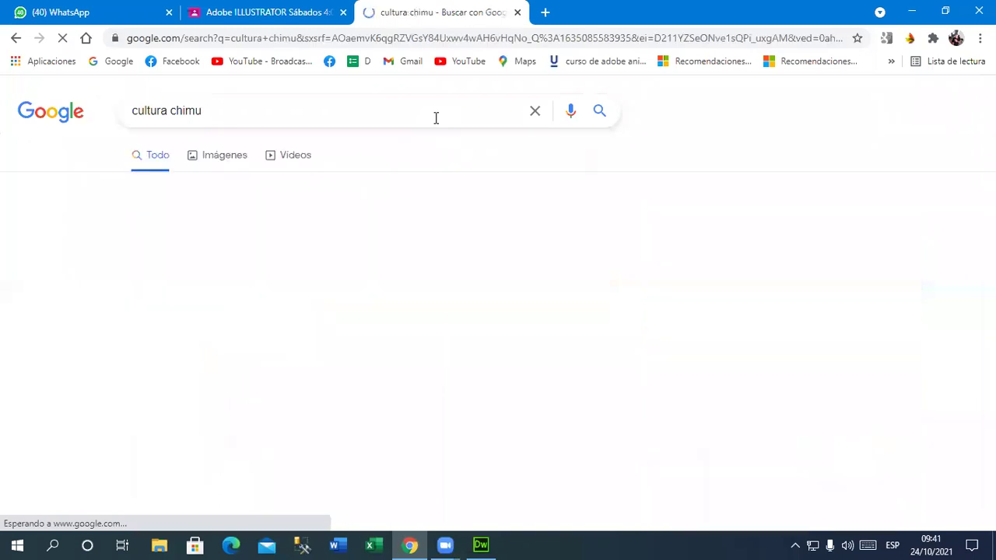
{"action": "left_click", "coordinate": [221, 159]}
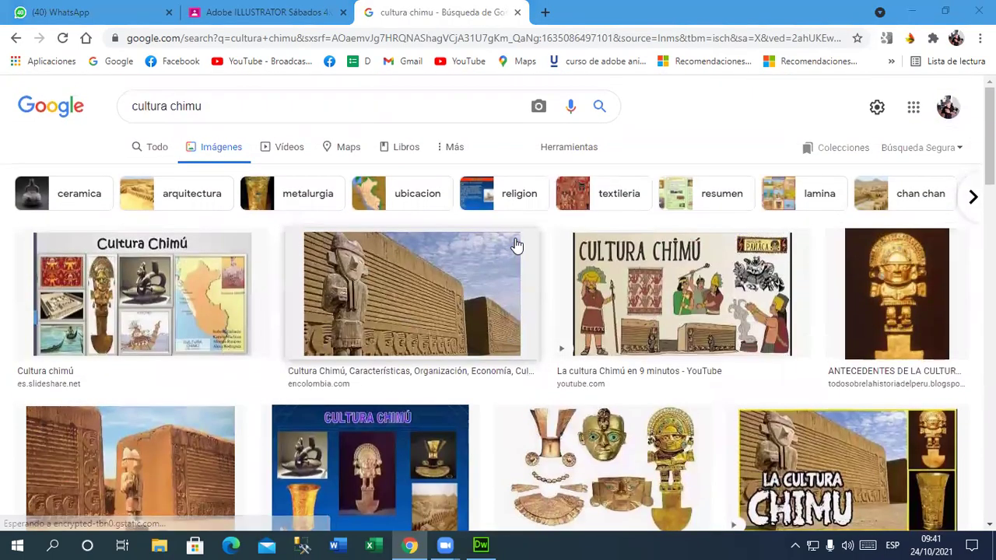
- Open the exitosanoticias.pe image of the carved Chimú walls with the statue and start saving it
{"action": "scroll", "coordinate": [515, 246], "scroll_direction": "down", "scroll_amount": 4}
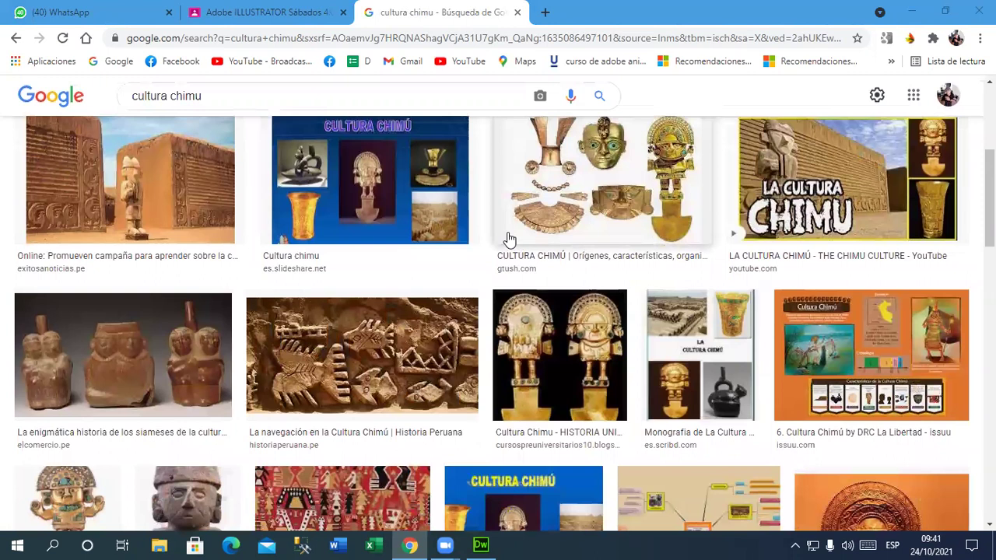
{"action": "left_click", "coordinate": [202, 205]}
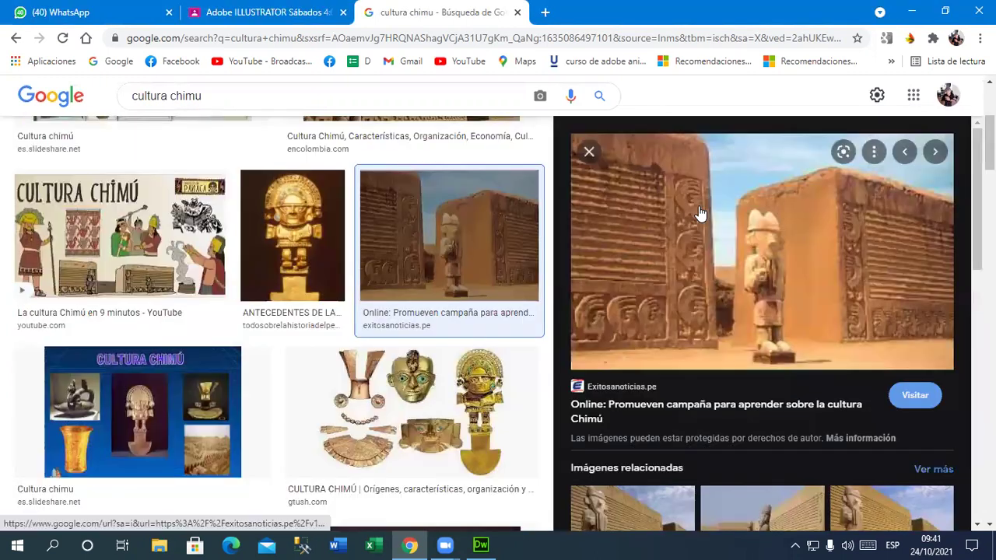
{"action": "right_click", "coordinate": [772, 225]}
{"action": "left_click", "coordinate": [847, 393]}
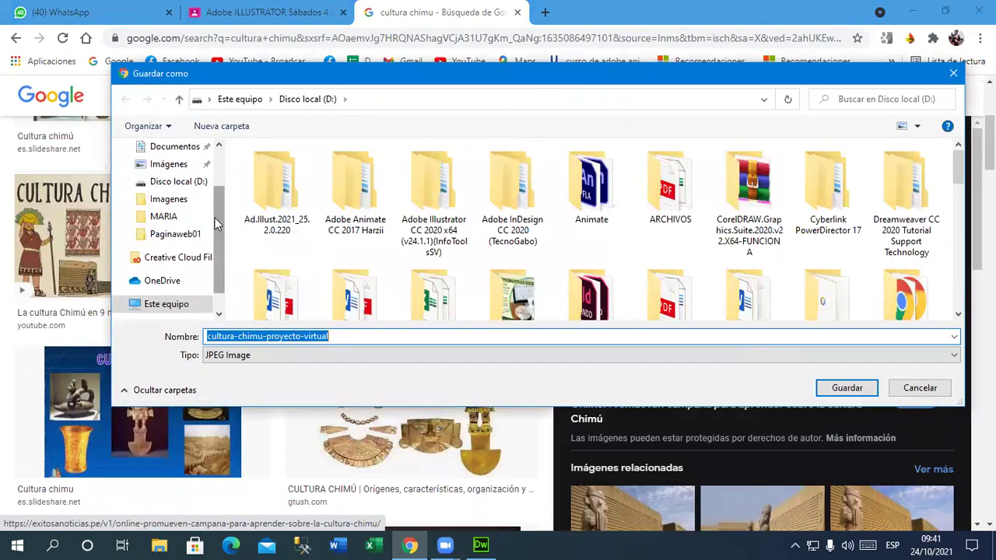
- Create a folder named Chimu inside the desktop folder Culturas del Peru and open it as the save location
{"action": "scroll", "coordinate": [217, 224], "scroll_direction": "up", "scroll_amount": 1}
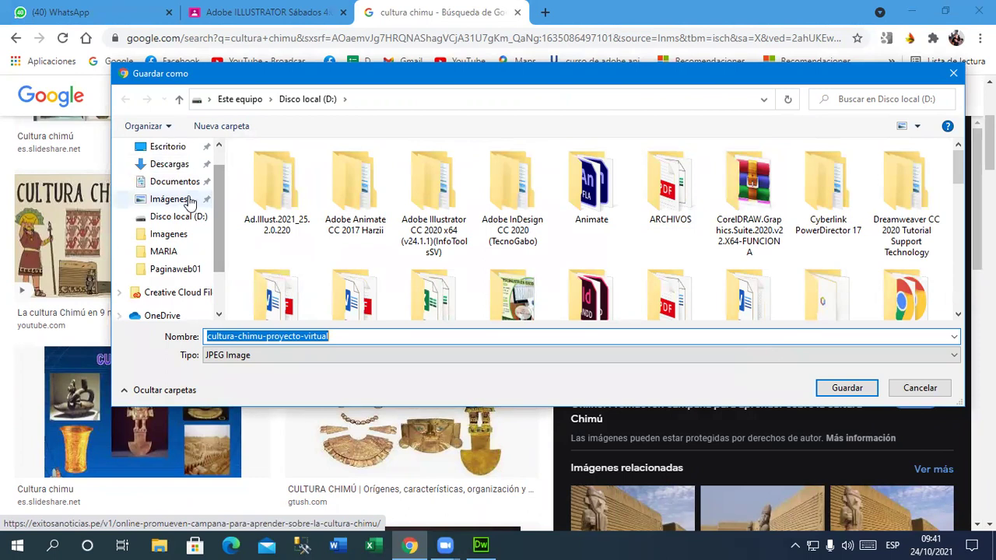
{"action": "left_click", "coordinate": [167, 146]}
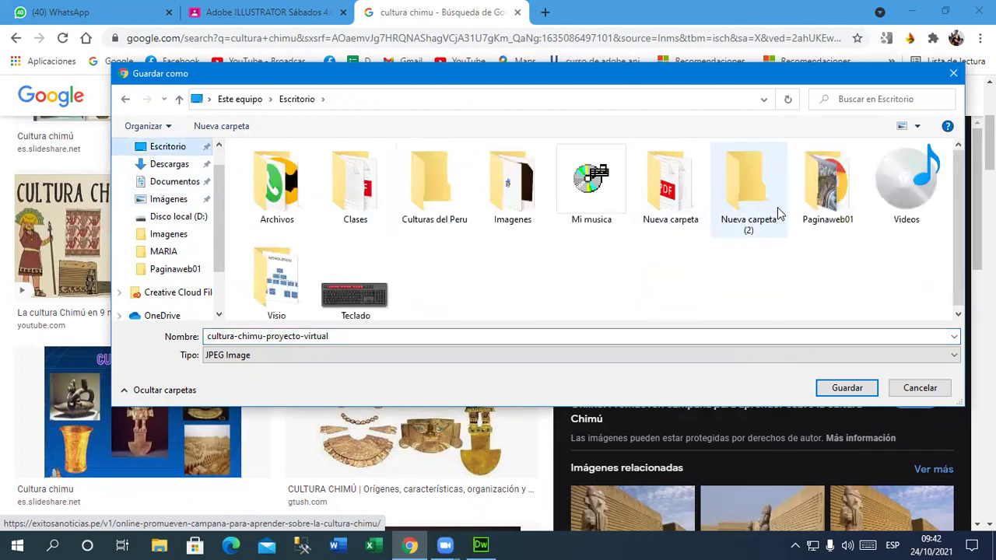
{"action": "double_click", "coordinate": [436, 189]}
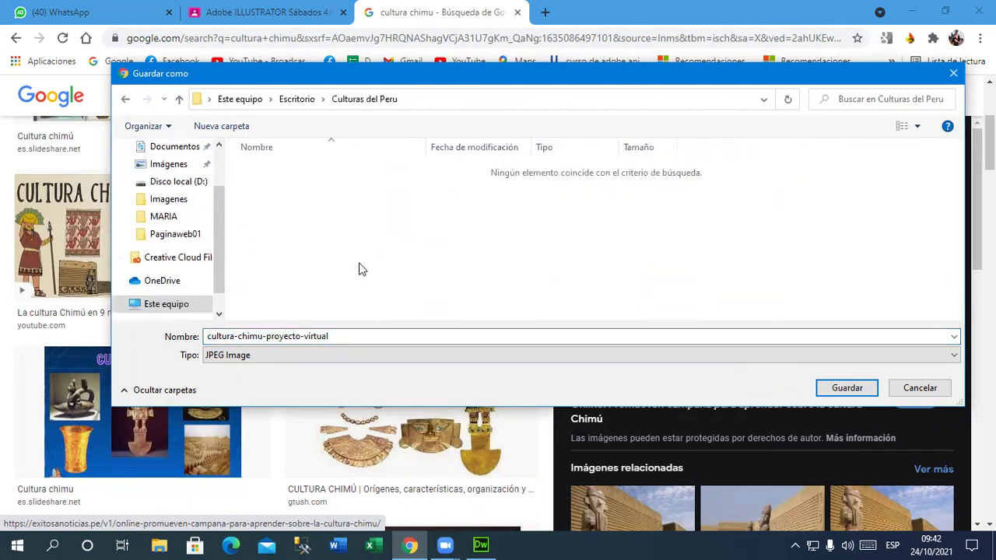
{"action": "left_click", "coordinate": [233, 126]}
{"action": "type", "text": "C"}
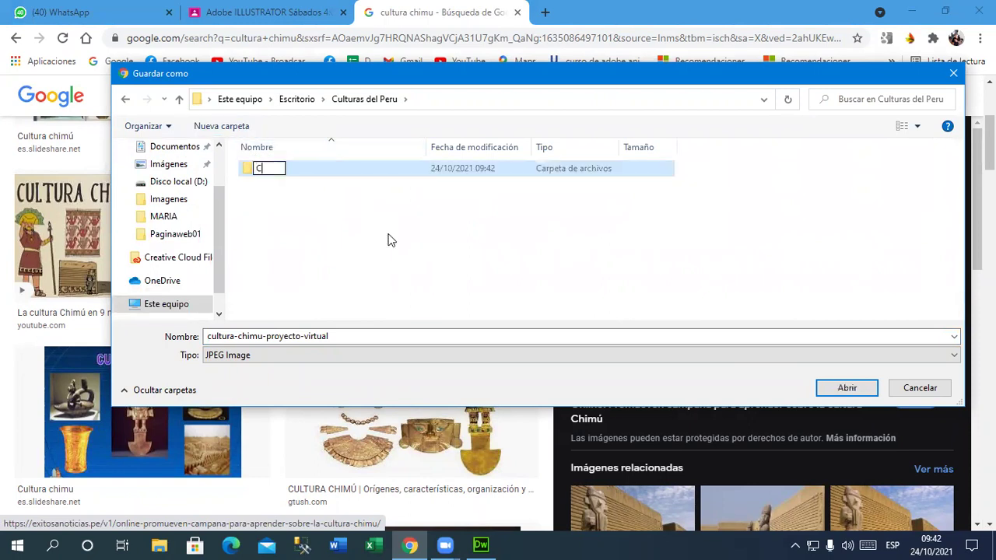
{"action": "type", "text": "himu"}
{"action": "key", "text": "Return"}
{"action": "key", "text": "Return"}
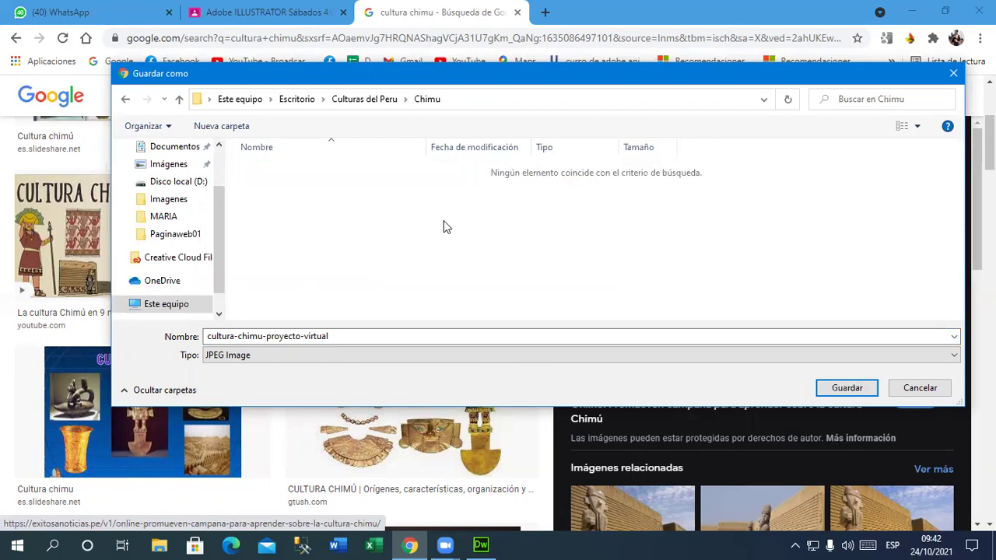
- Save the walls image in the Chimu folder under the name 1
{"action": "left_click", "coordinate": [354, 340]}
{"action": "type", "text": "1"}
{"action": "left_click", "coordinate": [847, 388]}
- Find the lifeder.com image of the gold Chimú mask in the results and save it under the name 2
{"action": "scroll", "coordinate": [584, 374], "scroll_direction": "down", "scroll_amount": 6}
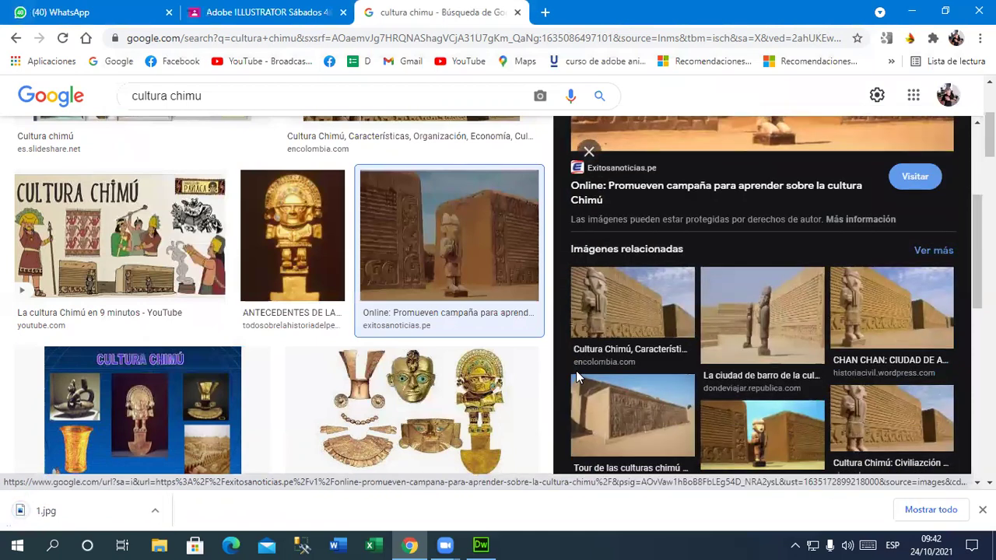
{"action": "scroll", "coordinate": [368, 373], "scroll_direction": "down", "scroll_amount": 3}
{"action": "scroll", "coordinate": [368, 373], "scroll_direction": "down", "scroll_amount": 7}
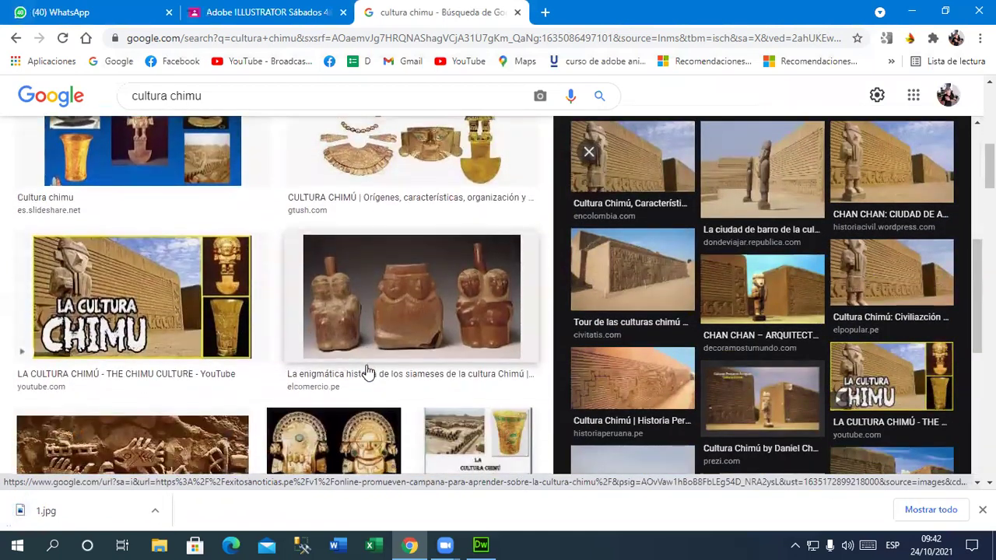
{"action": "scroll", "coordinate": [376, 359], "scroll_direction": "down", "scroll_amount": 5}
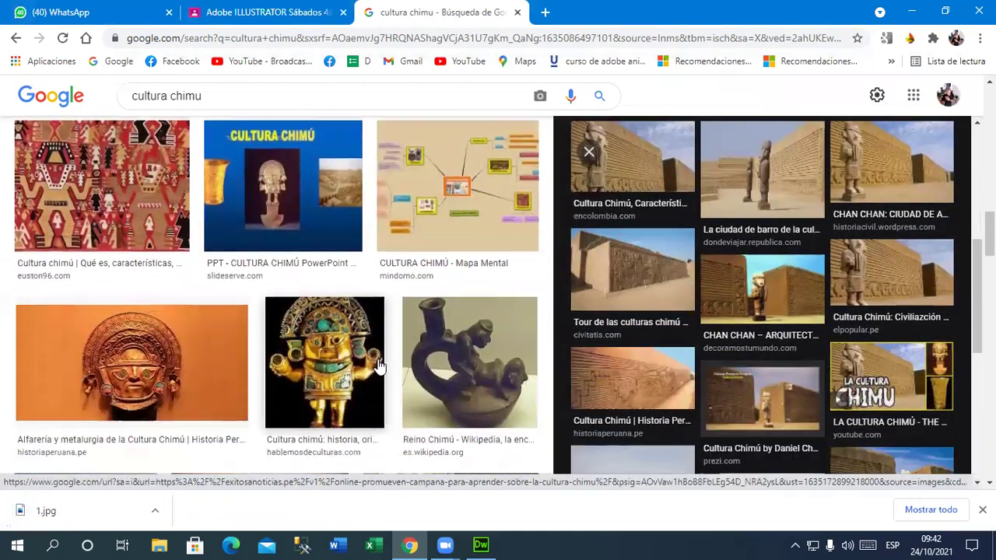
{"action": "scroll", "coordinate": [379, 367], "scroll_direction": "down", "scroll_amount": 8}
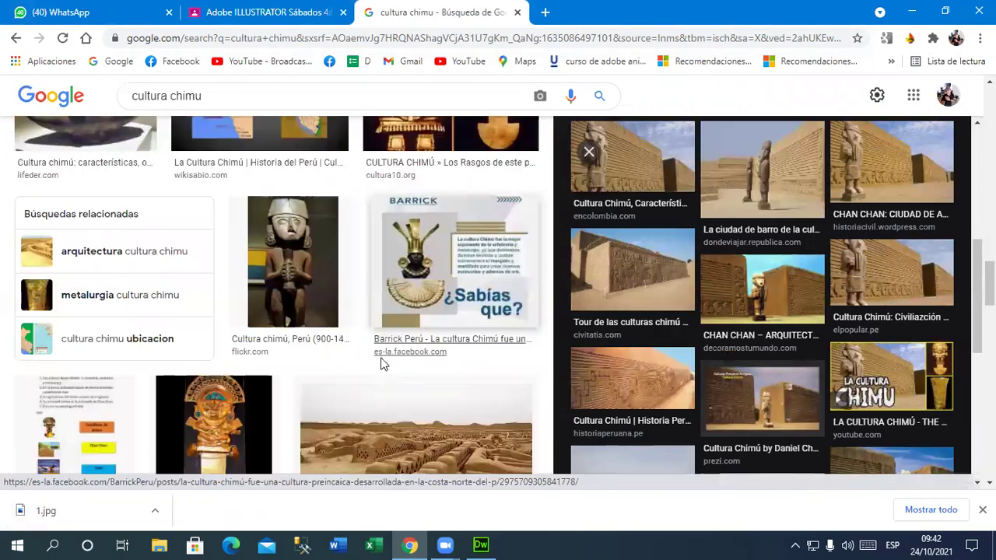
{"action": "scroll", "coordinate": [381, 366], "scroll_direction": "down", "scroll_amount": 2}
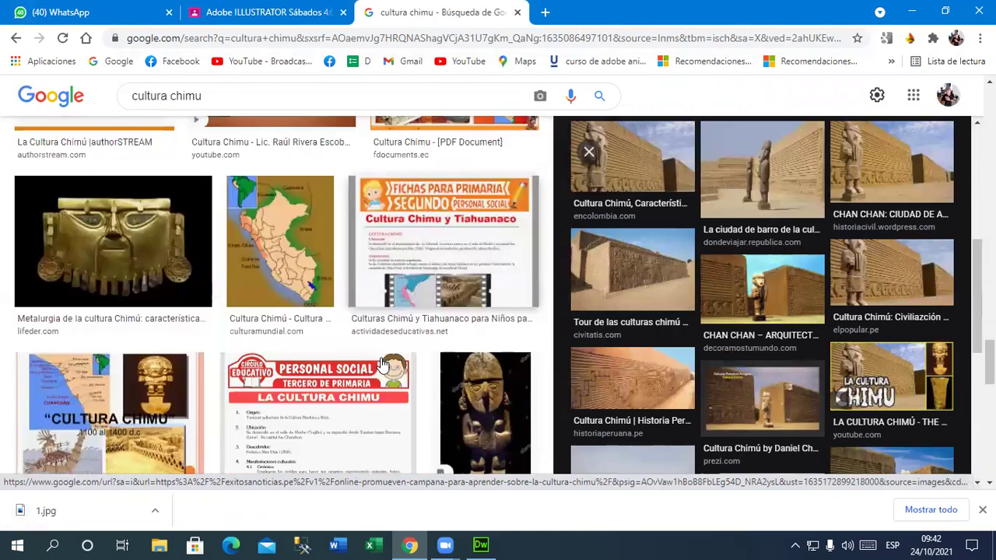
{"action": "left_click", "coordinate": [178, 291]}
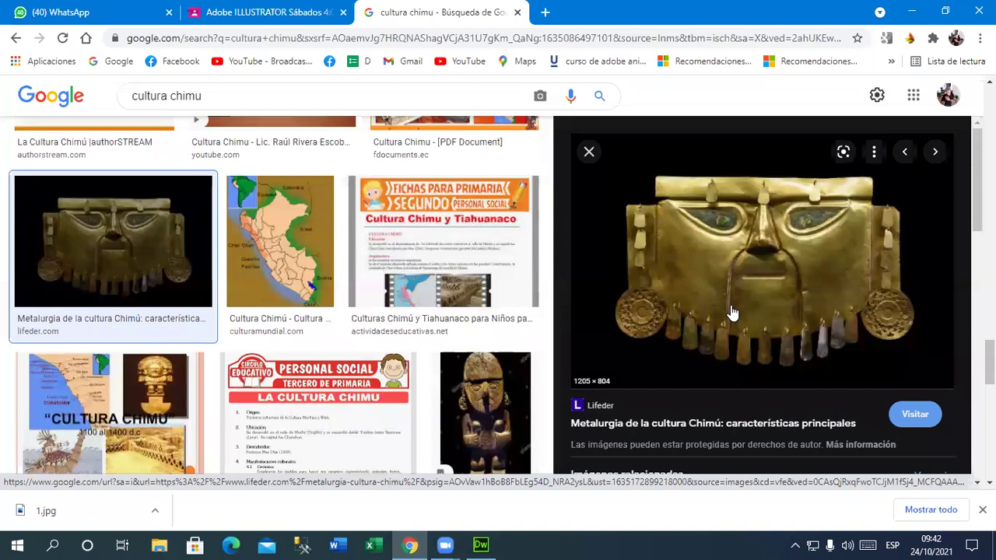
{"action": "right_click", "coordinate": [777, 261]}
{"action": "left_click", "coordinate": [847, 433]}
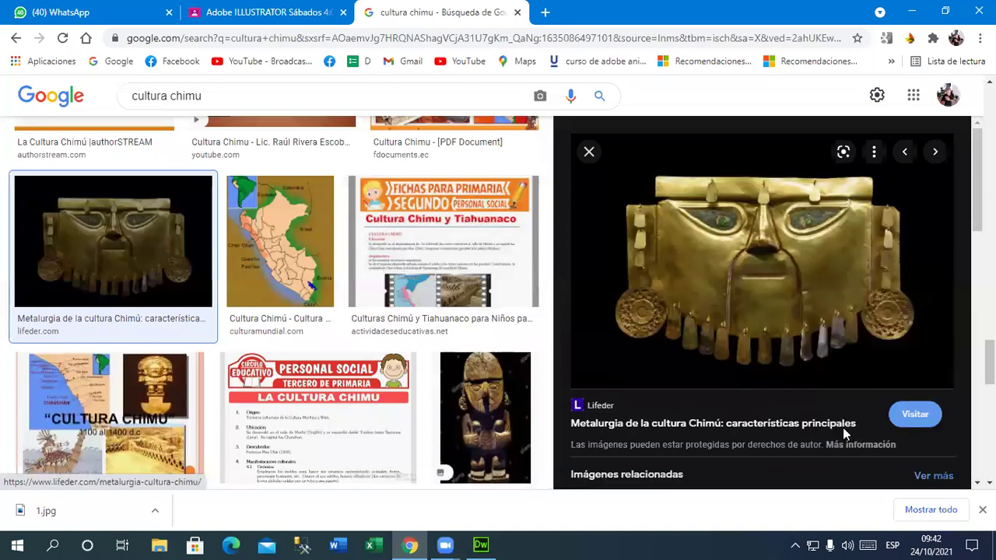
{"action": "type", "text": "2"}
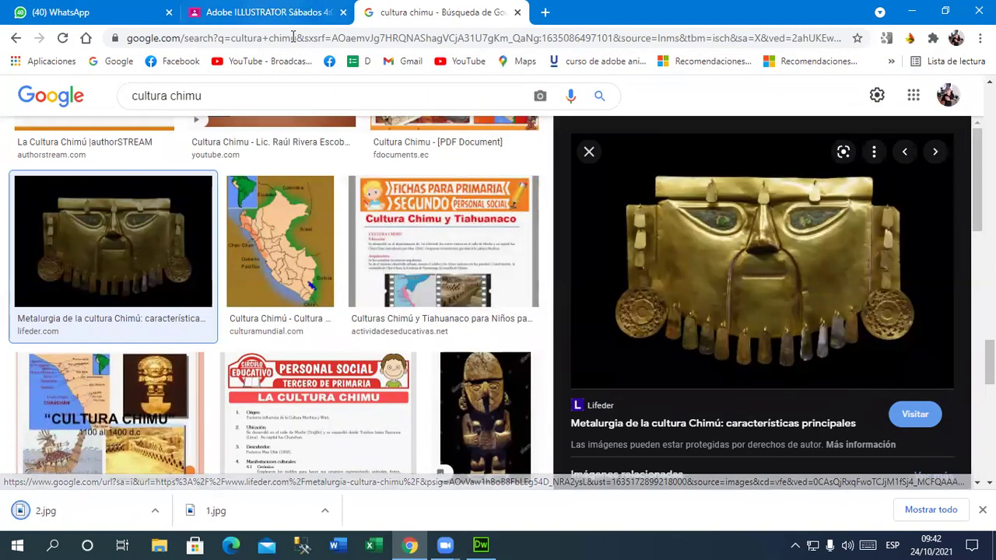
- Switch to Google Classroom and open the Dreamweaver CC class held Domingo 9:00 am - 12:00 m
{"action": "left_click", "coordinate": [280, 13]}
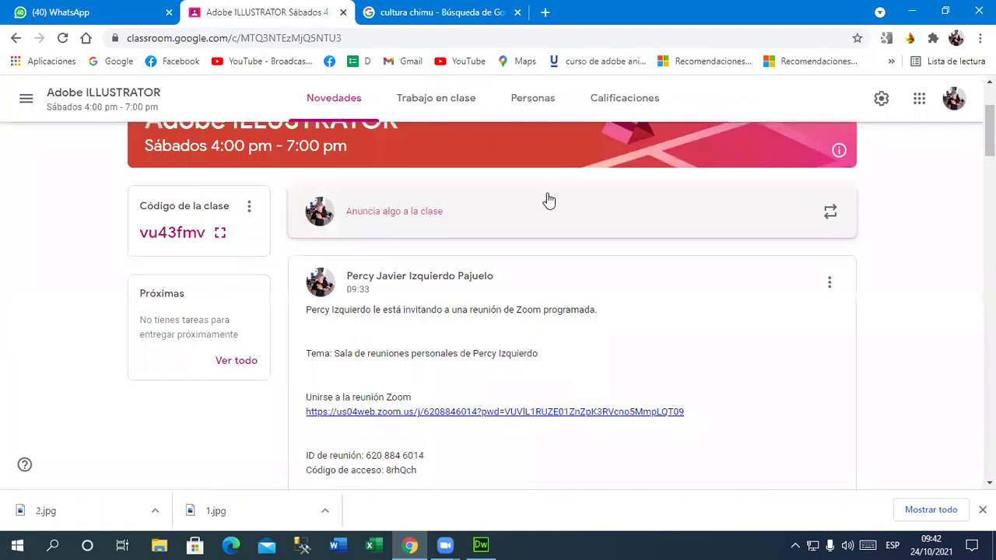
{"action": "scroll", "coordinate": [548, 200], "scroll_direction": "up", "scroll_amount": 2}
{"action": "scroll", "coordinate": [449, 258], "scroll_direction": "down", "scroll_amount": 1}
{"action": "left_click", "coordinate": [25, 98]}
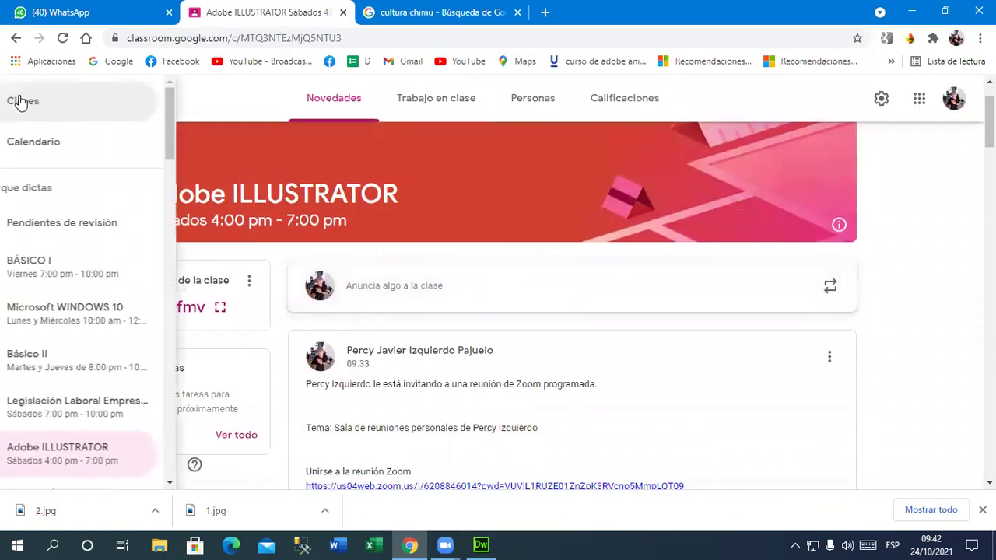
{"action": "scroll", "coordinate": [140, 256], "scroll_direction": "down", "scroll_amount": 2}
{"action": "scroll", "coordinate": [158, 284], "scroll_direction": "down", "scroll_amount": 5}
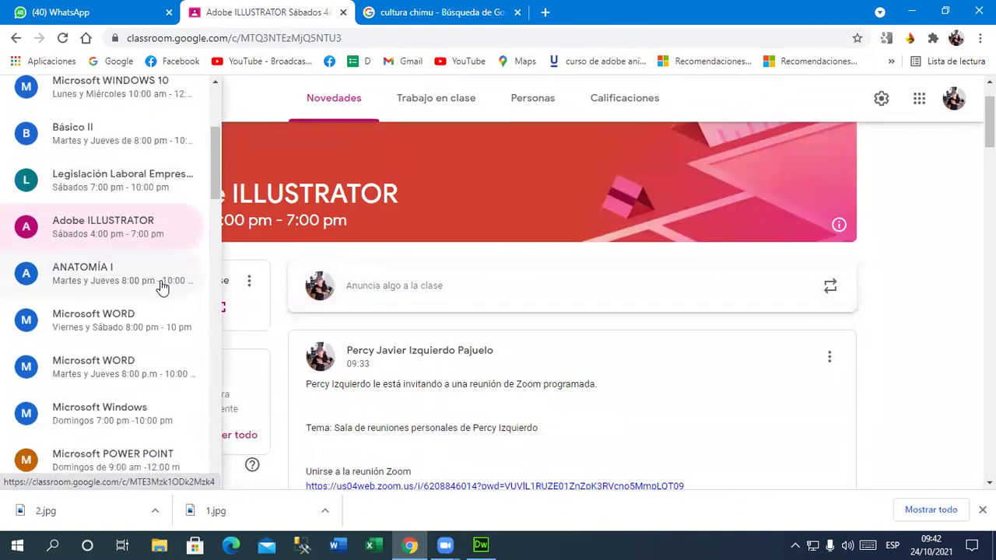
{"action": "scroll", "coordinate": [165, 289], "scroll_direction": "down", "scroll_amount": 7}
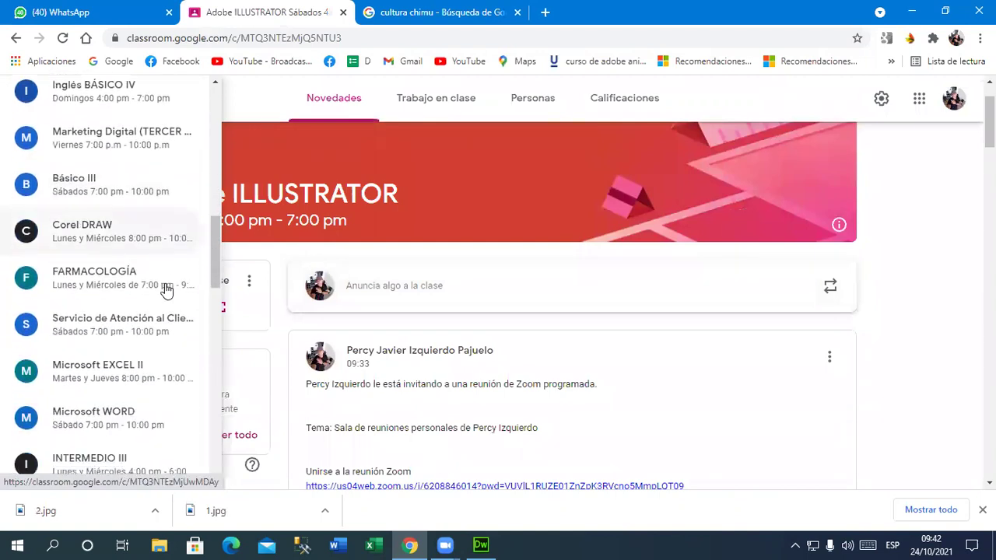
{"action": "scroll", "coordinate": [172, 289], "scroll_direction": "down", "scroll_amount": 5}
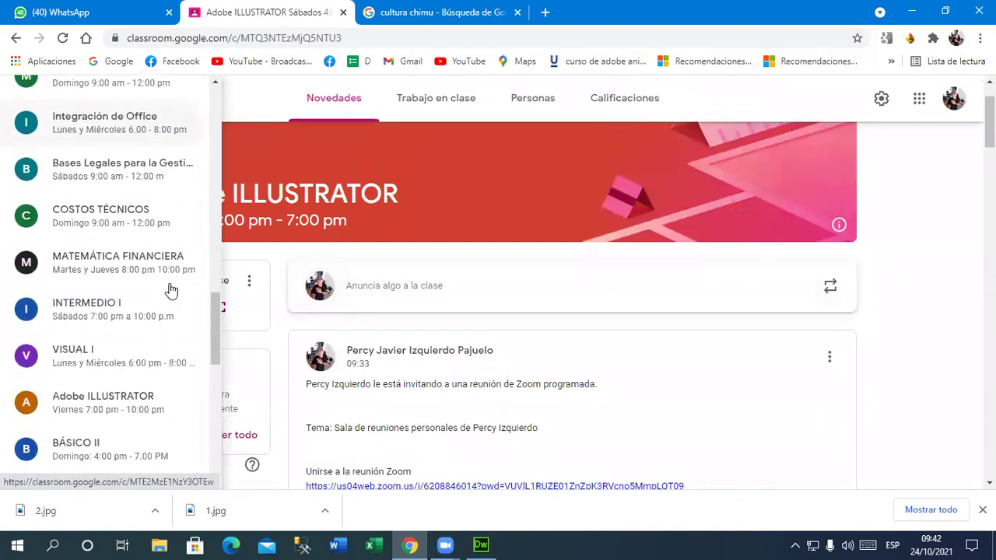
{"action": "scroll", "coordinate": [179, 300], "scroll_direction": "down", "scroll_amount": 2}
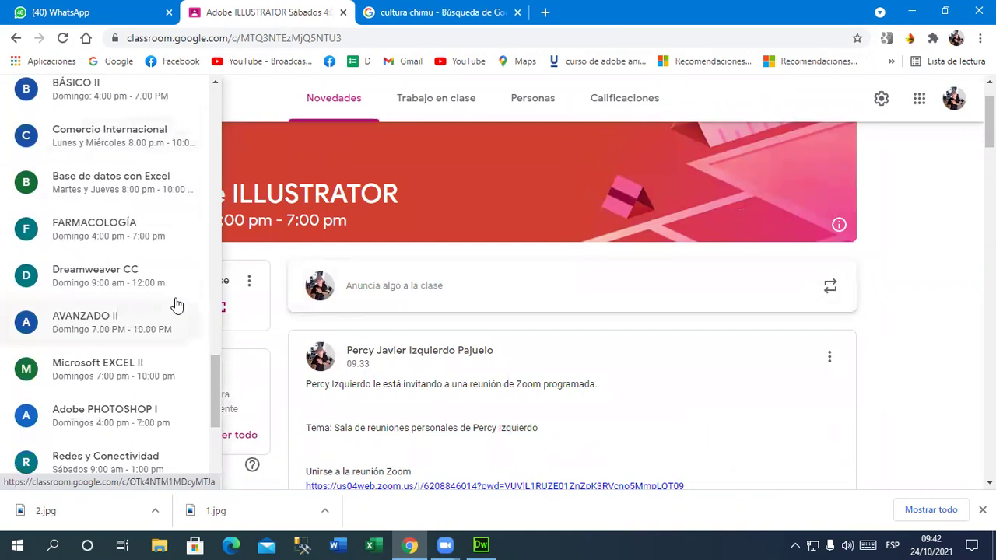
{"action": "left_click", "coordinate": [174, 284]}
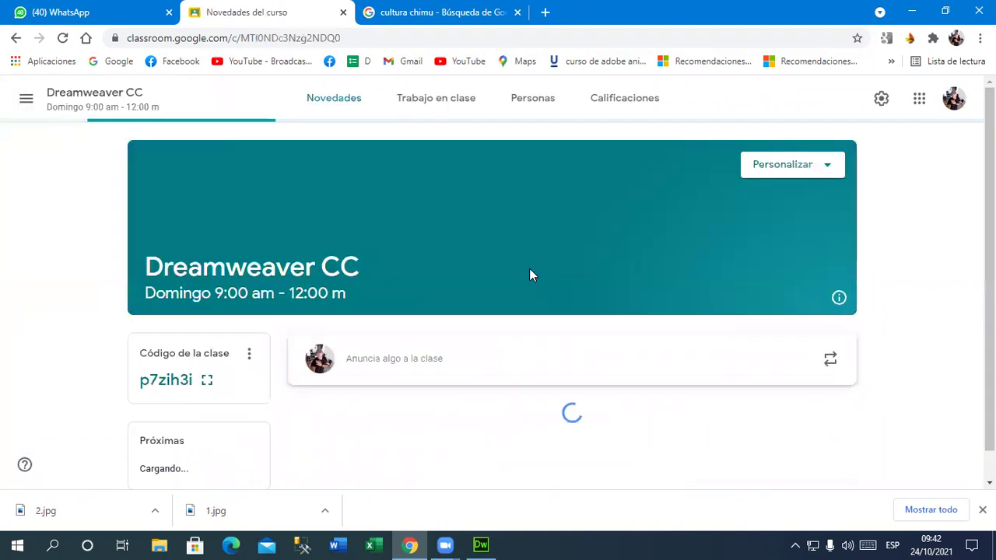
- Paste the Zoom meeting invitation with its link and access code into a class announcement and publish it
{"action": "left_click", "coordinate": [512, 359]}
{"action": "key", "text": "ctrl+v"}
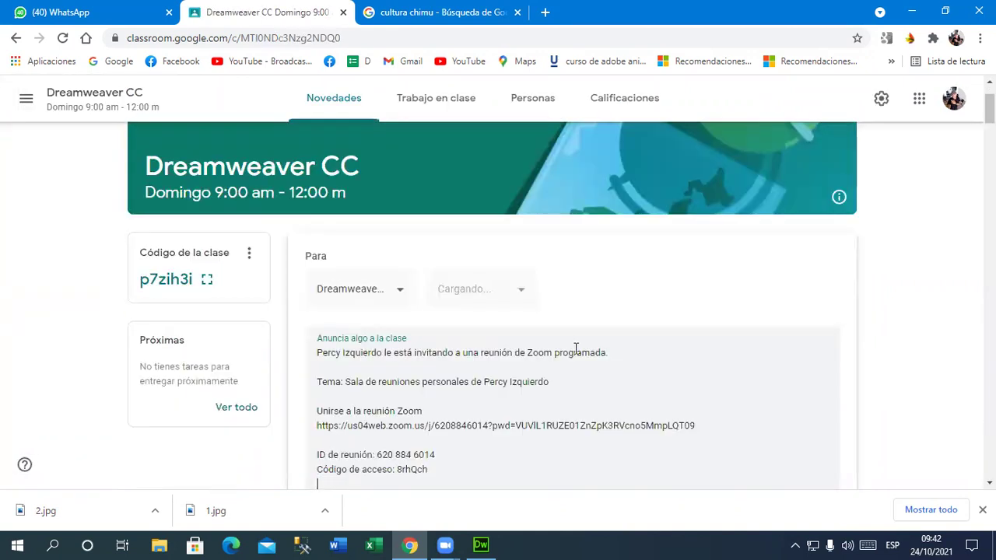
{"action": "left_click", "coordinate": [786, 481]}
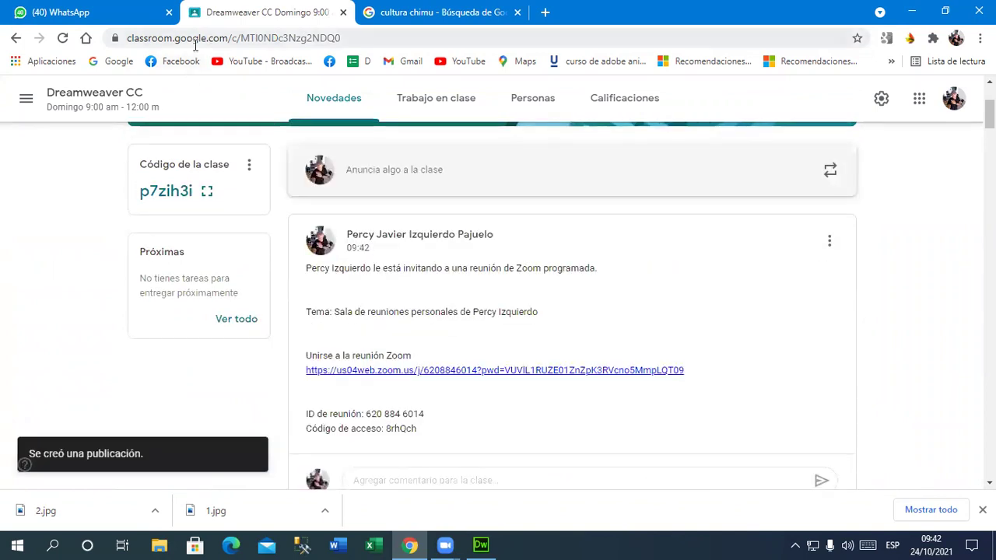
- Look through the list of other classes and check the new announcement in the Dreamweaver CC stream
{"action": "left_click", "coordinate": [26, 99]}
{"action": "scroll", "coordinate": [140, 311], "scroll_direction": "down", "scroll_amount": 9}
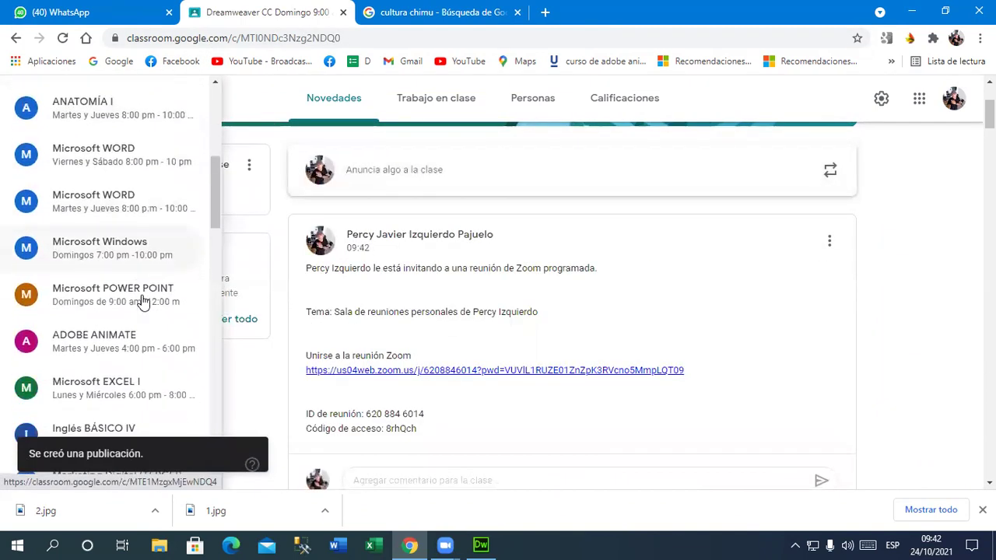
{"action": "scroll", "coordinate": [144, 302], "scroll_direction": "down", "scroll_amount": 8}
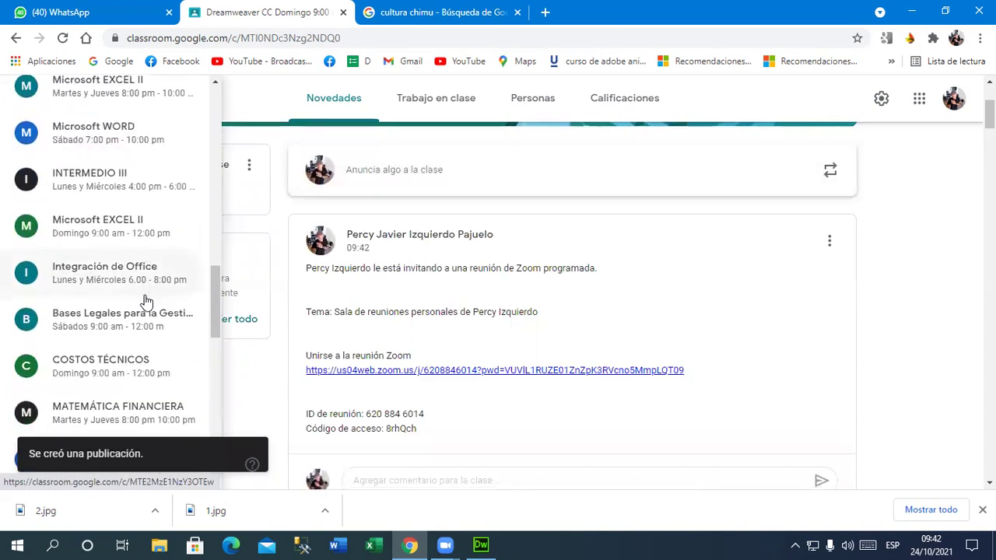
{"action": "scroll", "coordinate": [148, 302], "scroll_direction": "down", "scroll_amount": 1}
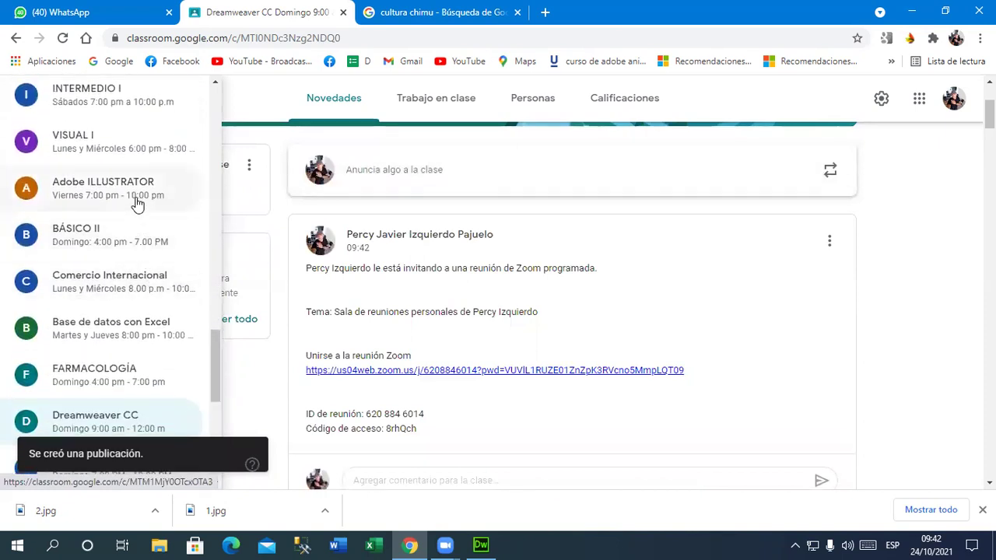
{"action": "scroll", "coordinate": [136, 202], "scroll_direction": "down", "scroll_amount": 4}
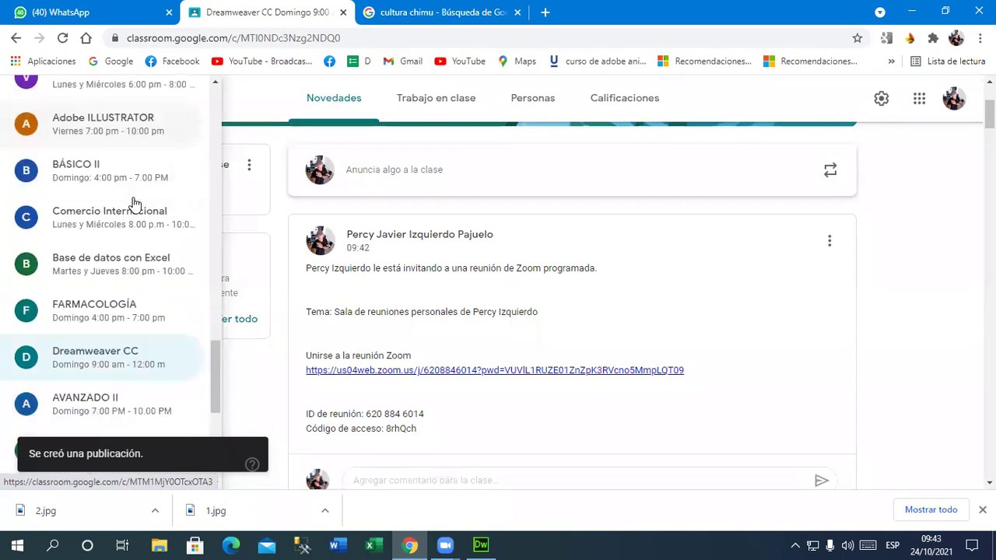
{"action": "scroll", "coordinate": [136, 206], "scroll_direction": "down", "scroll_amount": 2}
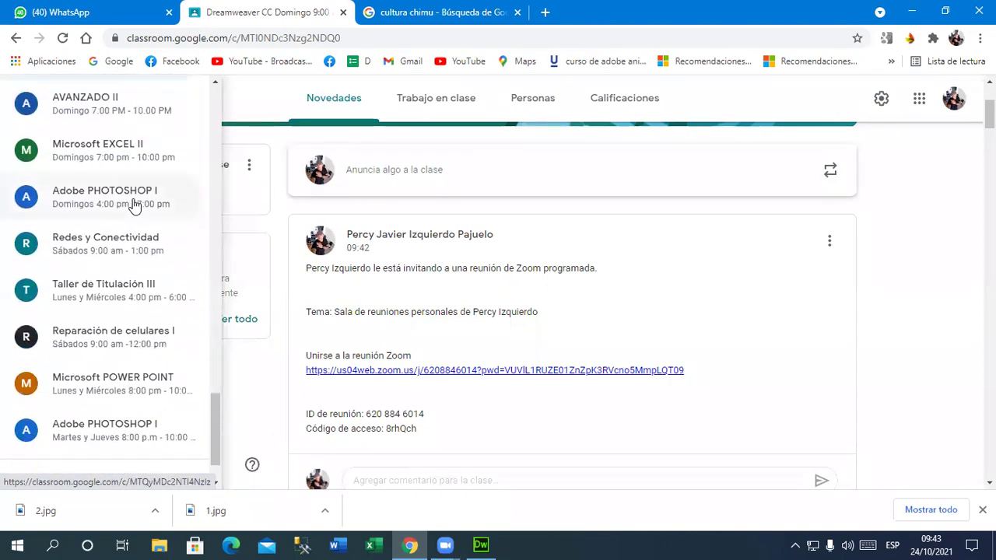
{"action": "scroll", "coordinate": [143, 233], "scroll_direction": "up", "scroll_amount": 4}
{"action": "scroll", "coordinate": [142, 261], "scroll_direction": "up", "scroll_amount": 5}
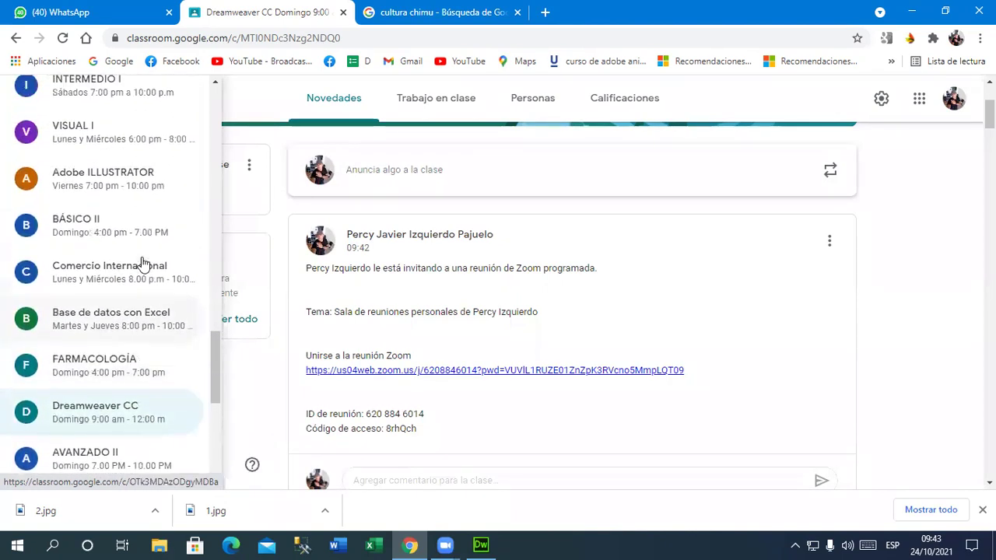
{"action": "scroll", "coordinate": [141, 269], "scroll_direction": "up", "scroll_amount": 5}
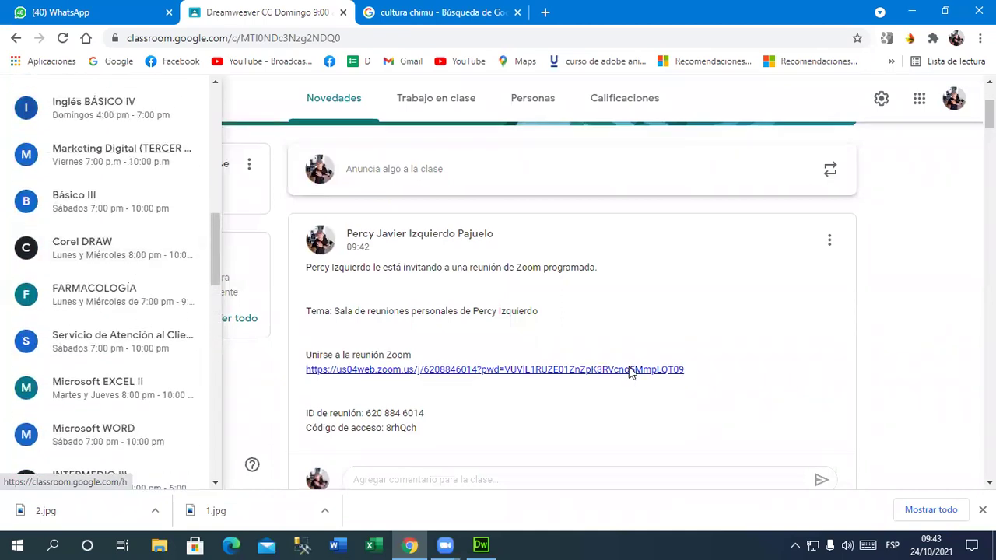
{"action": "scroll", "coordinate": [634, 371], "scroll_direction": "down", "scroll_amount": 2}
{"action": "left_click", "coordinate": [821, 341]}
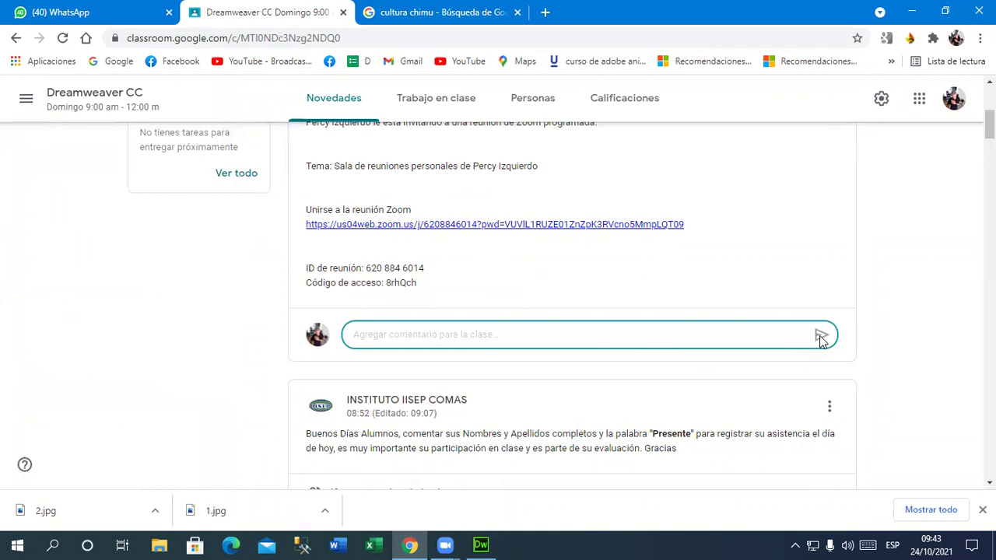
{"action": "scroll", "coordinate": [162, 295], "scroll_direction": "up", "scroll_amount": 4}
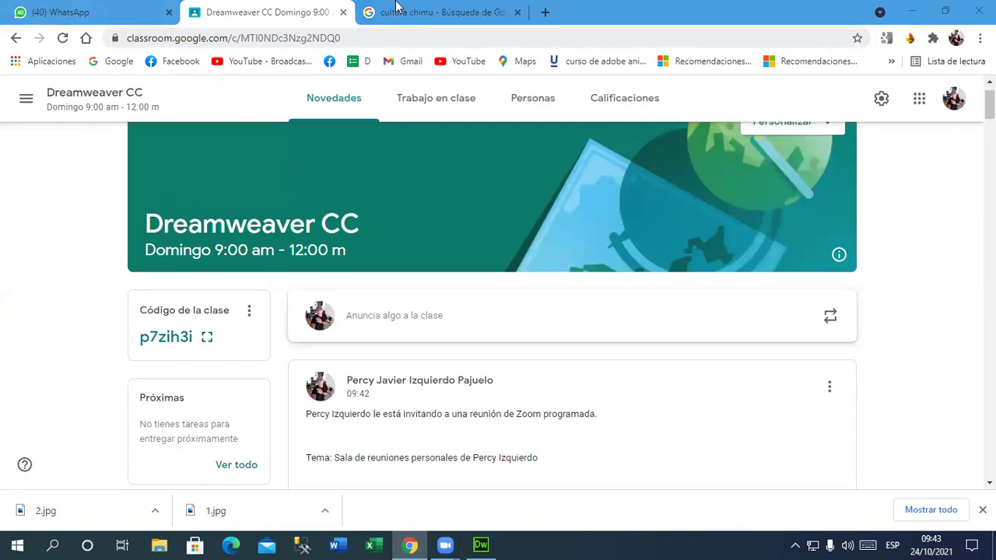
- Leave the browser and switch back to the Untitled-1 page in Dreamweaver
{"action": "left_click", "coordinate": [396, 6]}
{"action": "left_click", "coordinate": [481, 545]}
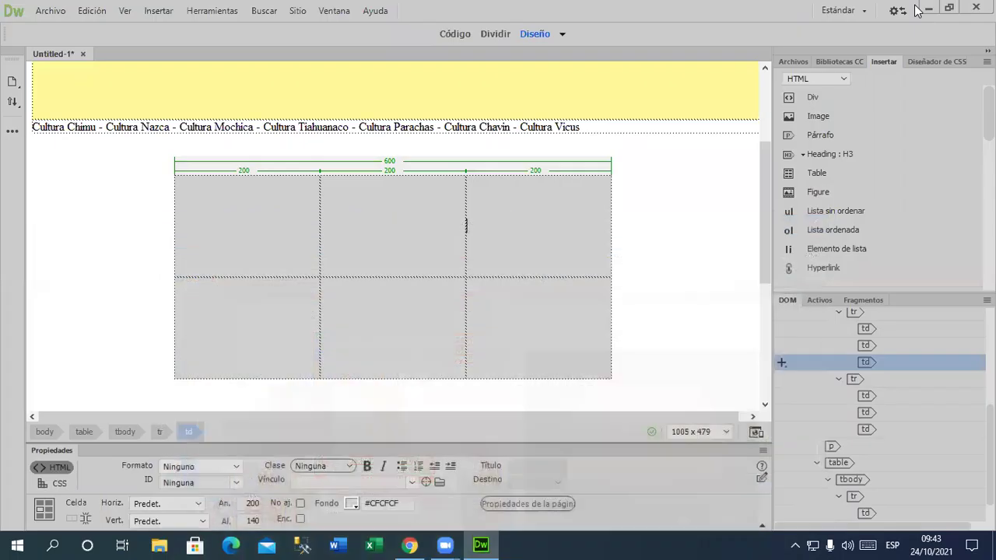
- Find and launch Adobe Photoshop 2020
{"action": "left_click", "coordinate": [280, 238]}
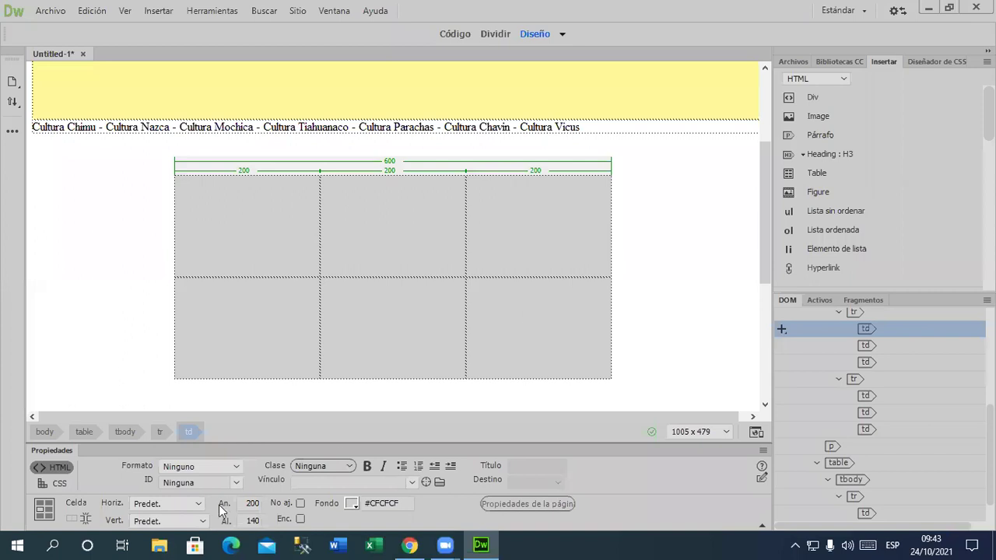
{"action": "left_click", "coordinate": [53, 545]}
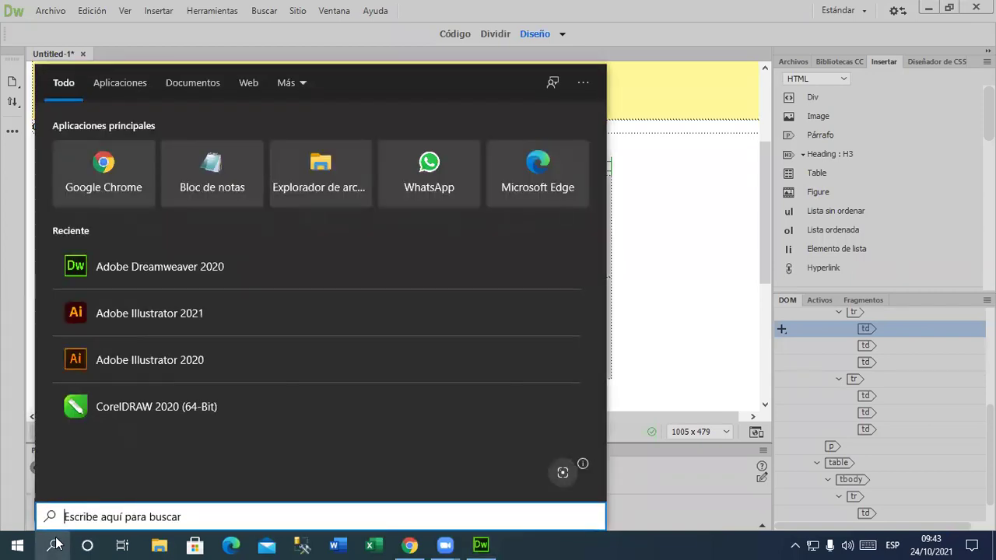
{"action": "type", "text": "photo"}
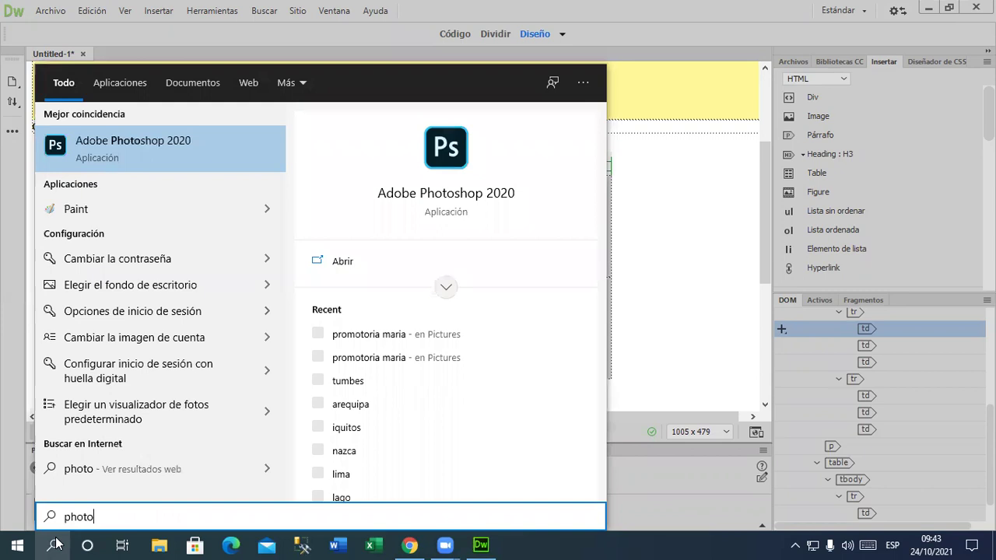
{"action": "left_click", "coordinate": [166, 150]}
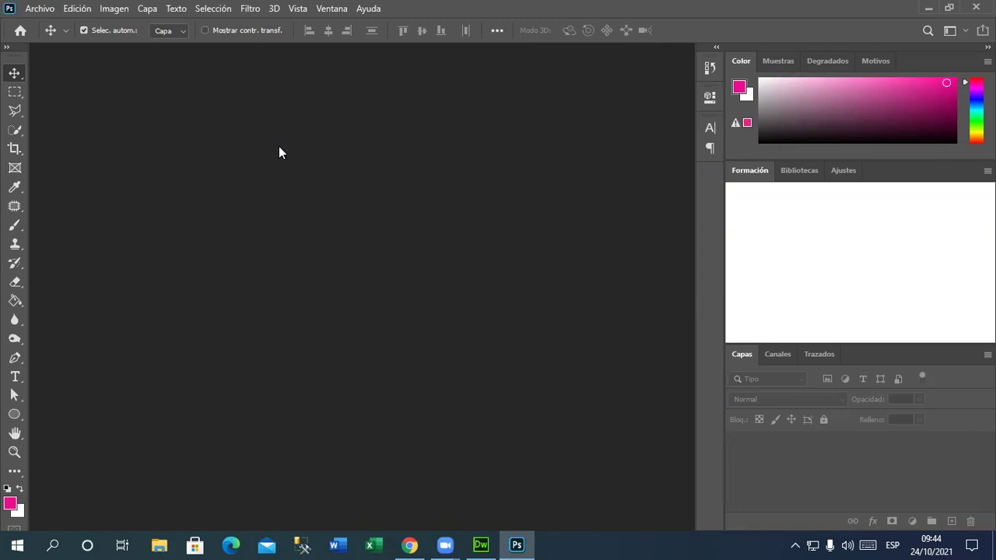
- Open the image 1.jpg from the Chimu folder inside Culturas del Peru on the Escritorio
{"action": "left_click", "coordinate": [43, 10]}
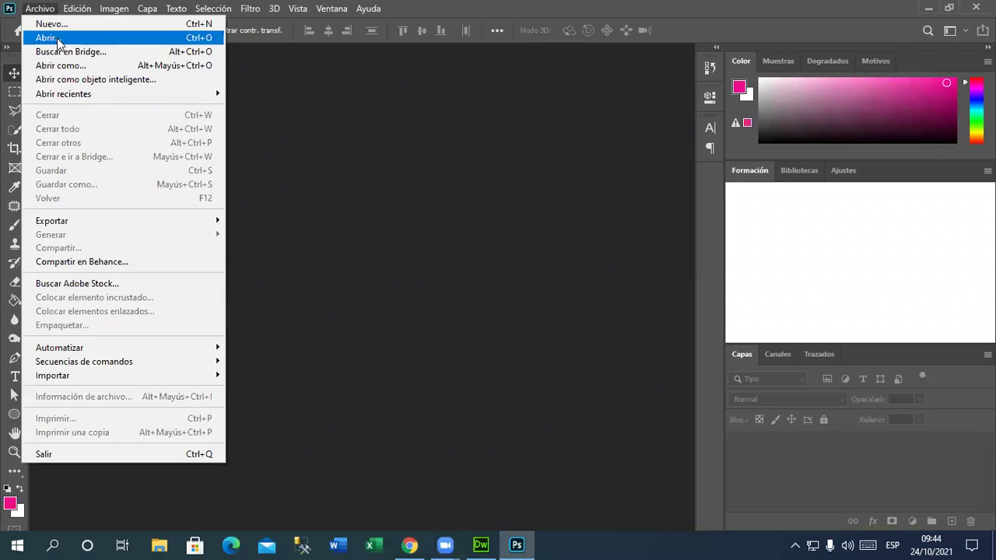
{"action": "left_click", "coordinate": [46, 37]}
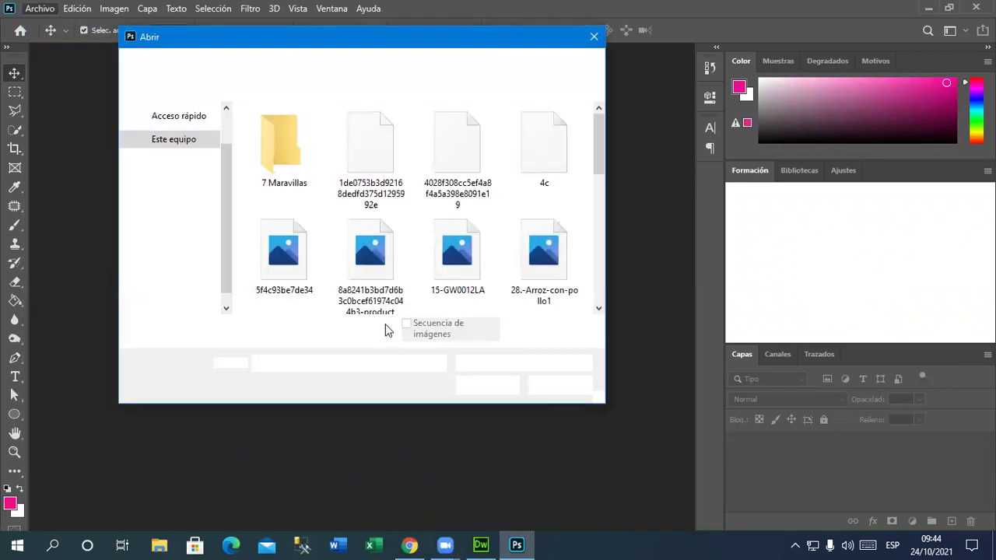
{"action": "left_click_drag", "start_coordinate": [223, 168], "coordinate": [222, 129]}
{"action": "left_click", "coordinate": [175, 141]}
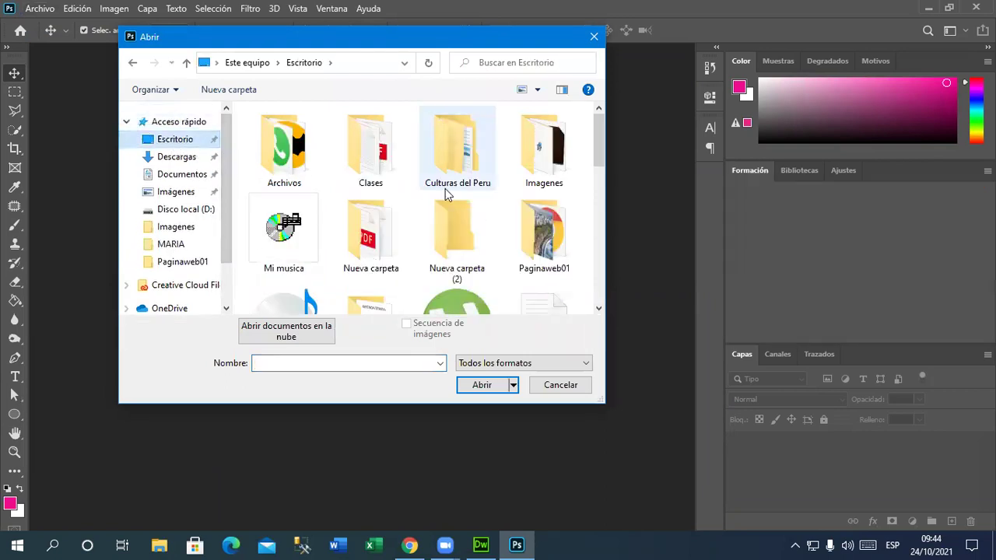
{"action": "mouse_move", "coordinate": [598, 153]}
{"action": "left_mouse_down"}
{"action": "mouse_move", "coordinate": [571, 290]}
{"action": "mouse_move", "coordinate": [582, 231]}
{"action": "mouse_move", "coordinate": [568, 168]}
{"action": "mouse_move", "coordinate": [599, 161]}
{"action": "left_mouse_up"}
{"action": "left_click", "coordinate": [598, 160]}
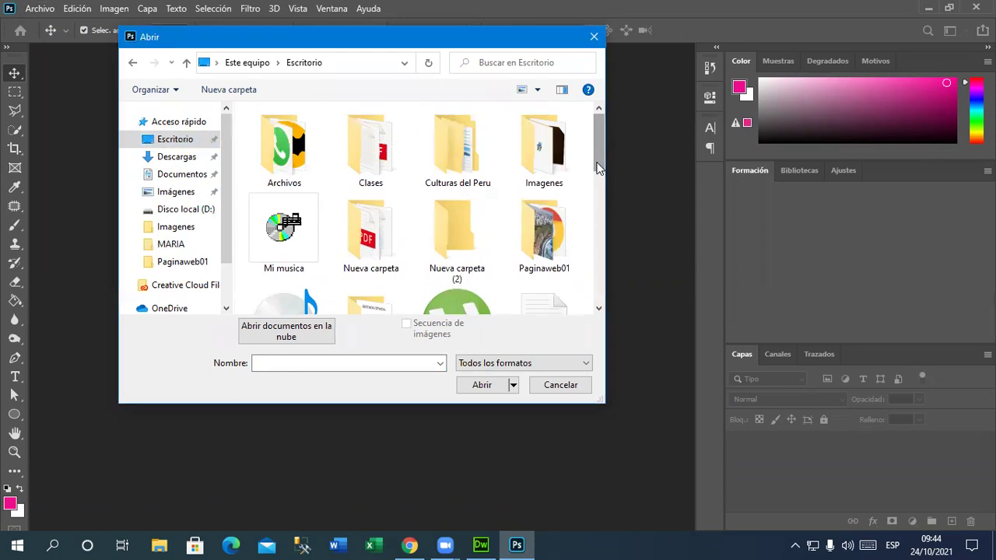
{"action": "scroll", "coordinate": [598, 161], "scroll_direction": "down", "scroll_amount": 1}
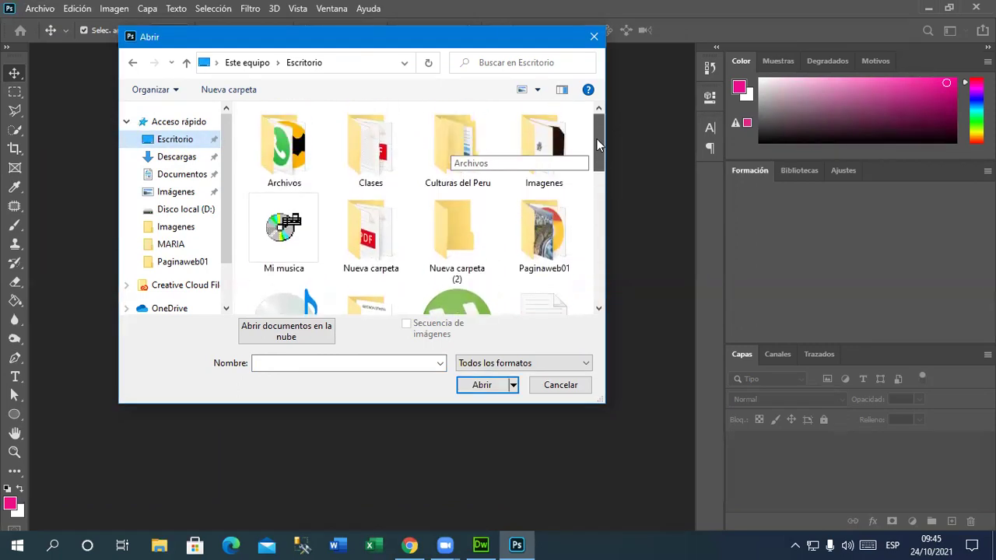
{"action": "double_click", "coordinate": [465, 154]}
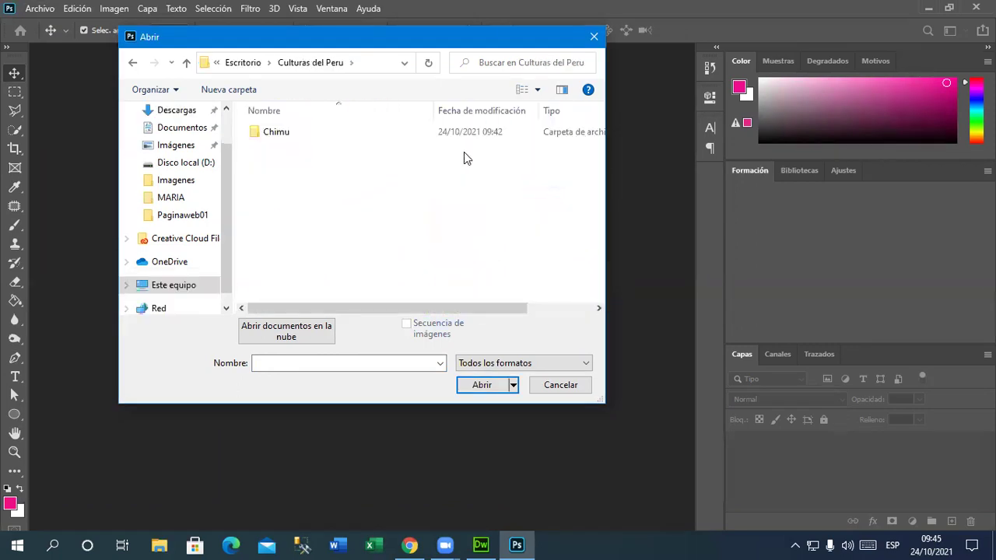
{"action": "double_click", "coordinate": [315, 135]}
{"action": "double_click", "coordinate": [294, 160]}
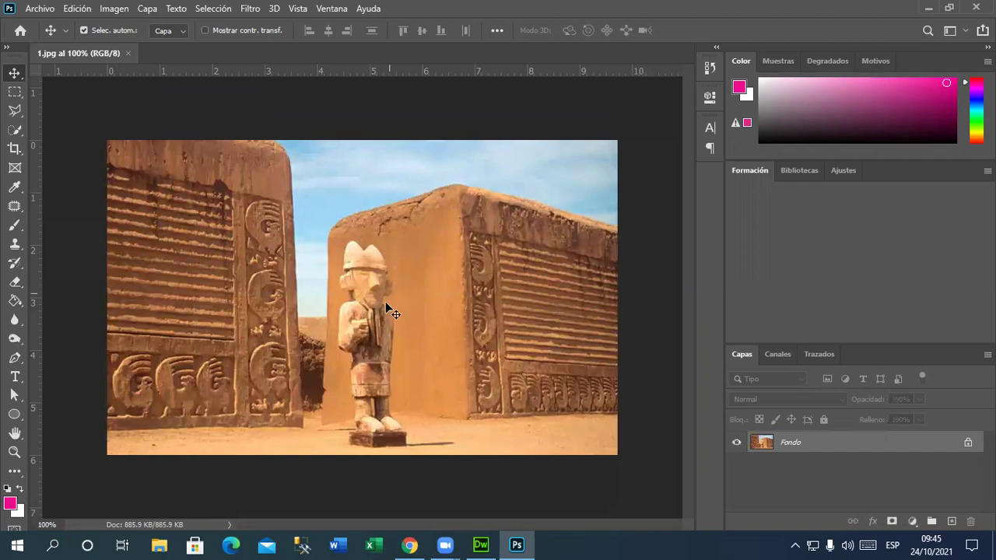
{"action": "scroll", "coordinate": [379, 319], "scroll_direction": "down", "scroll_amount": 1}
{"action": "scroll", "coordinate": [236, 458], "scroll_direction": "up", "scroll_amount": 2}
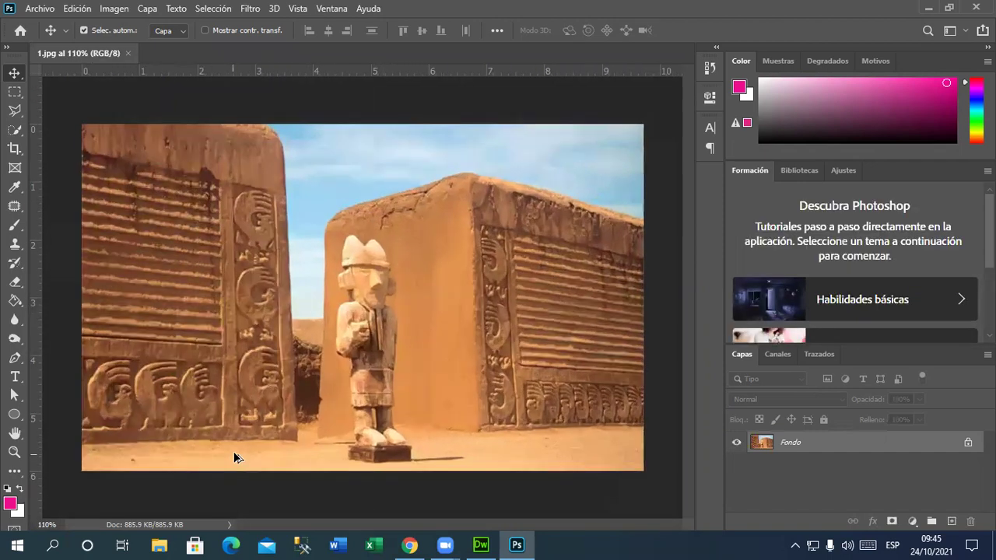
- Draw a rounded rectangle about 215 by 34 px with 10 px corner radii near the photo's lower-left corner
{"action": "left_click", "coordinate": [20, 417]}
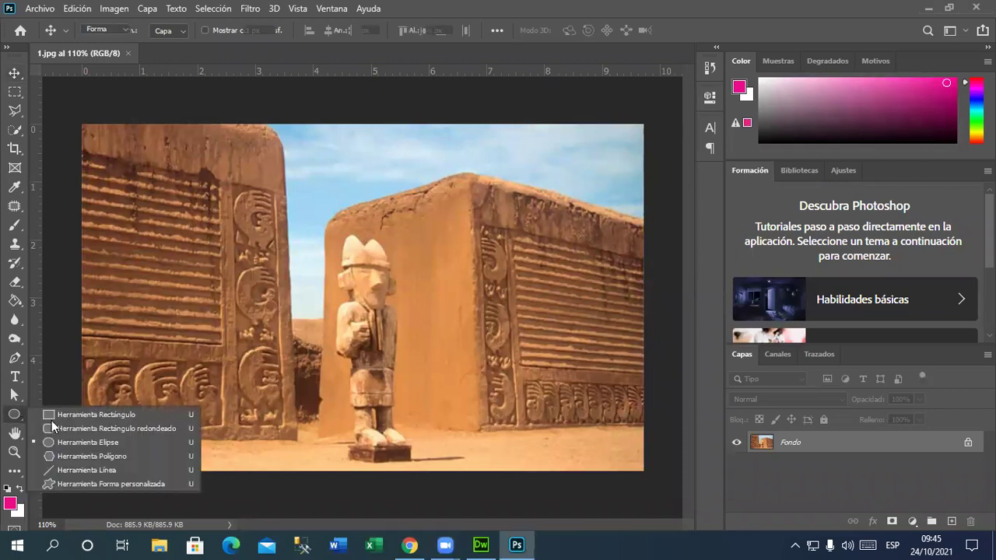
{"action": "left_click", "coordinate": [87, 442]}
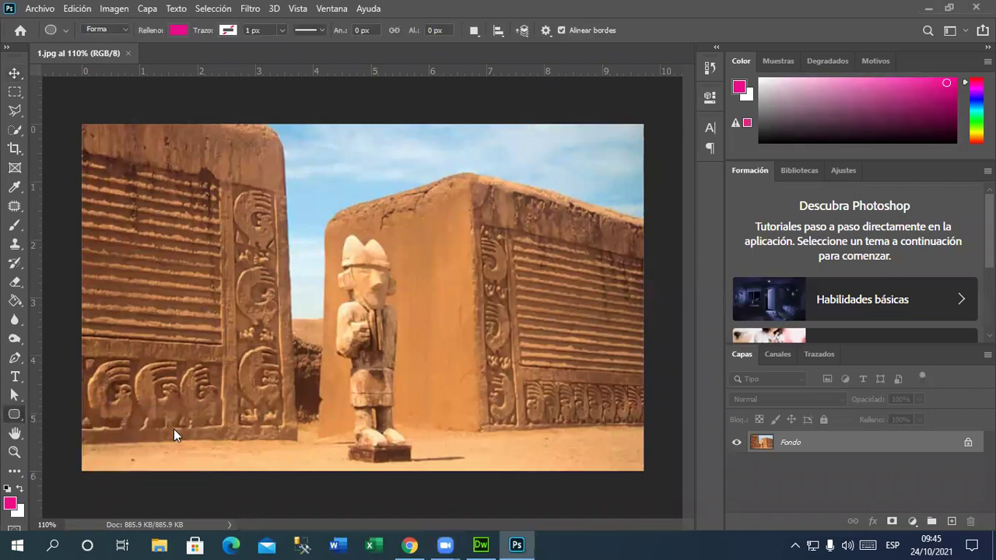
{"action": "left_click", "coordinate": [103, 421]}
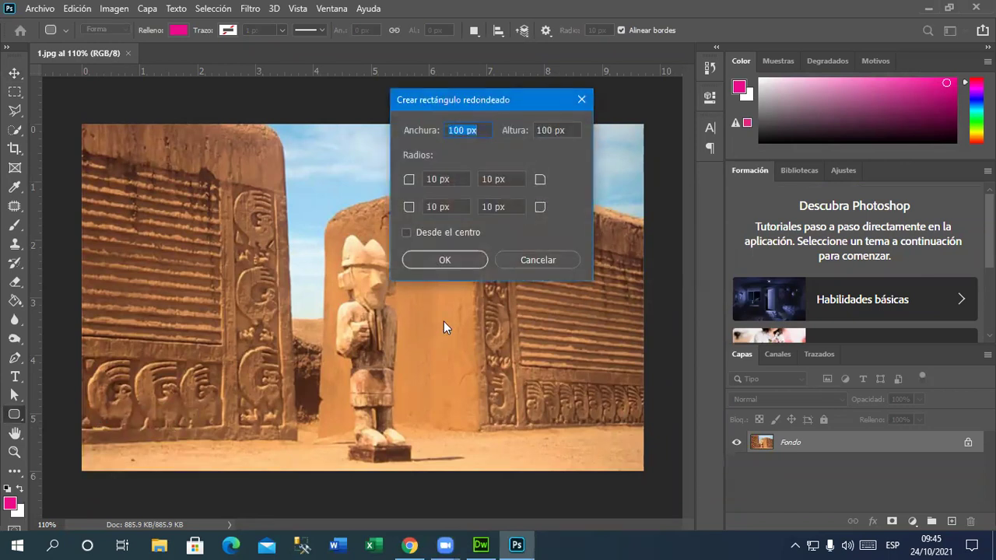
{"action": "left_click", "coordinate": [539, 258]}
{"action": "left_click_drag", "start_coordinate": [115, 428], "coordinate": [279, 449]}
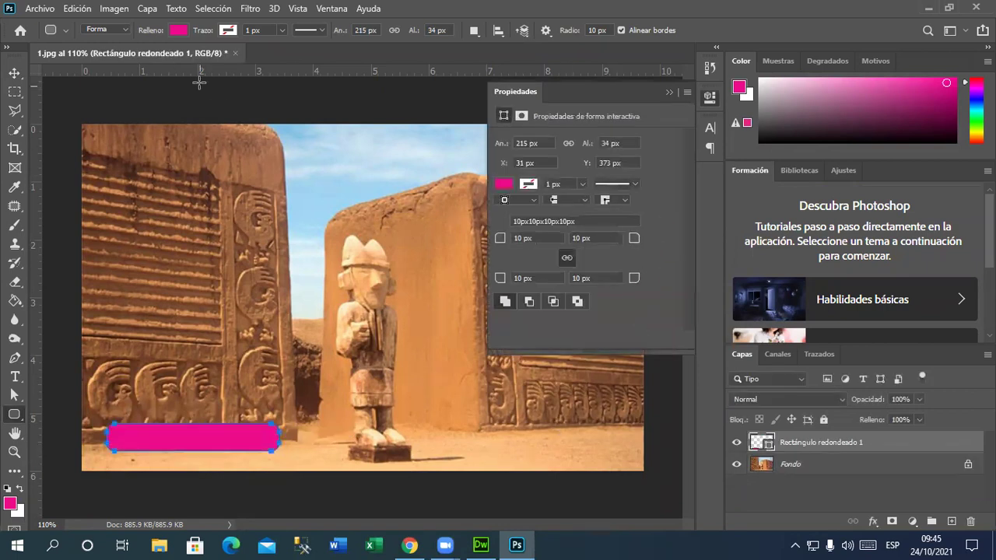
- Fill the rounded rectangle with black and lower its layer opacity to 71%
{"action": "left_click", "coordinate": [179, 31]}
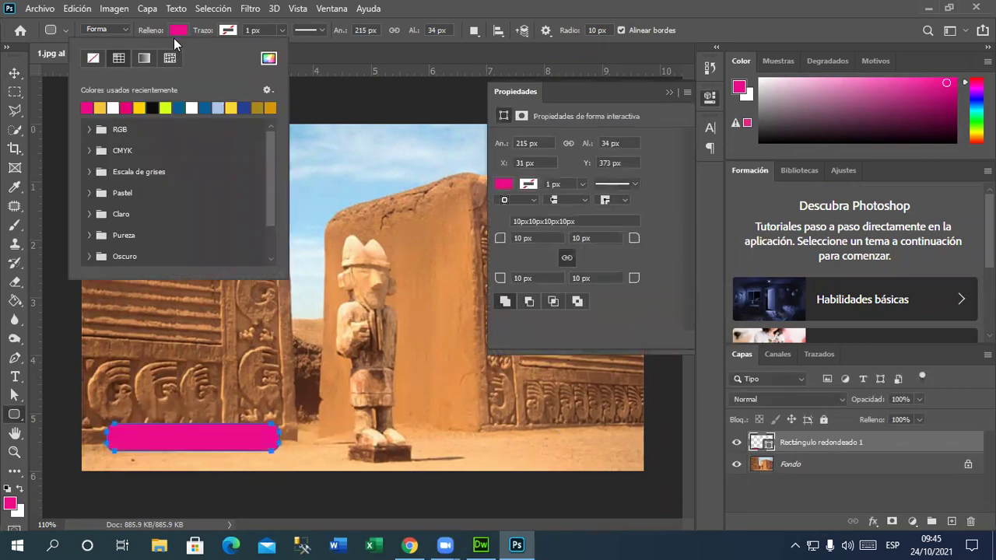
{"action": "left_click", "coordinate": [153, 107]}
{"action": "left_click", "coordinate": [14, 73]}
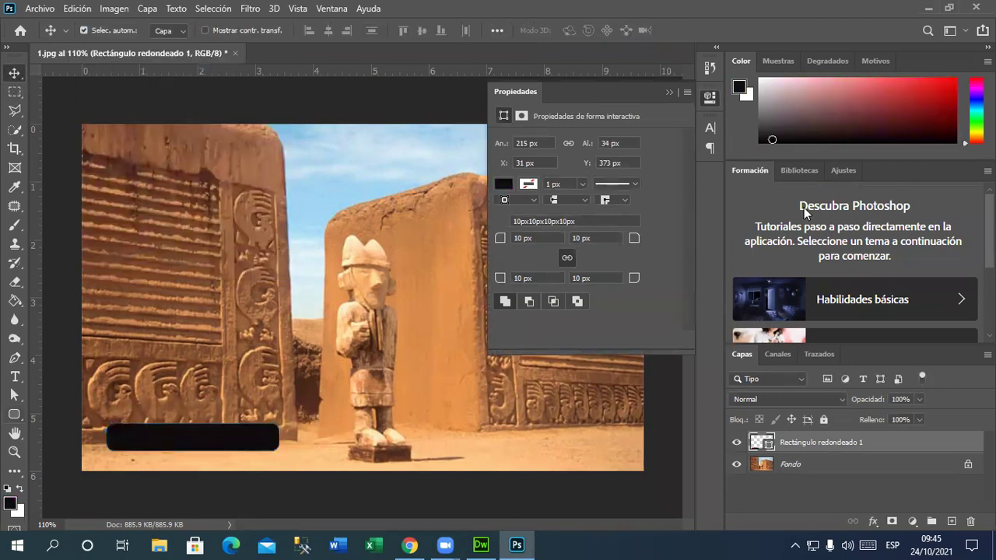
{"action": "left_click", "coordinate": [919, 400]}
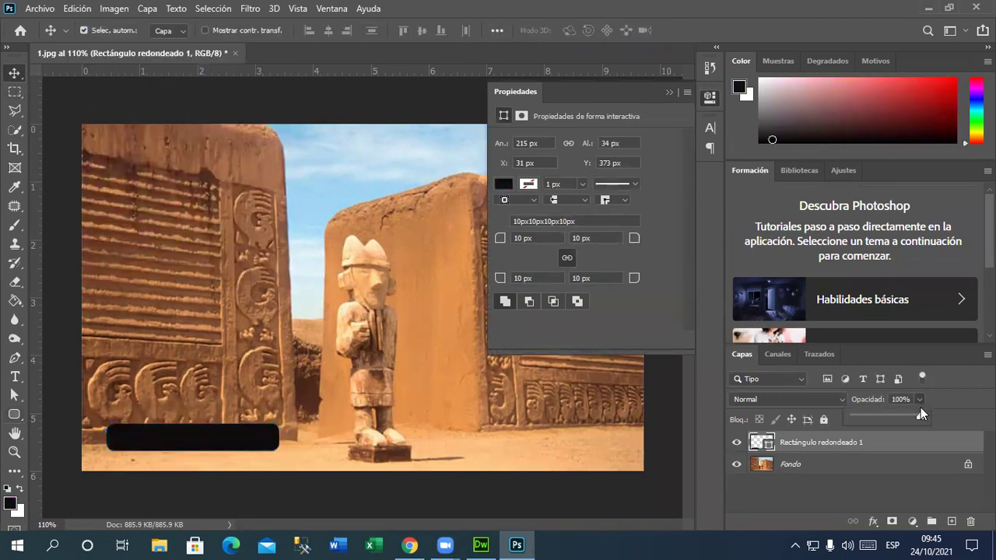
{"action": "left_click_drag", "start_coordinate": [898, 418], "coordinate": [900, 417]}
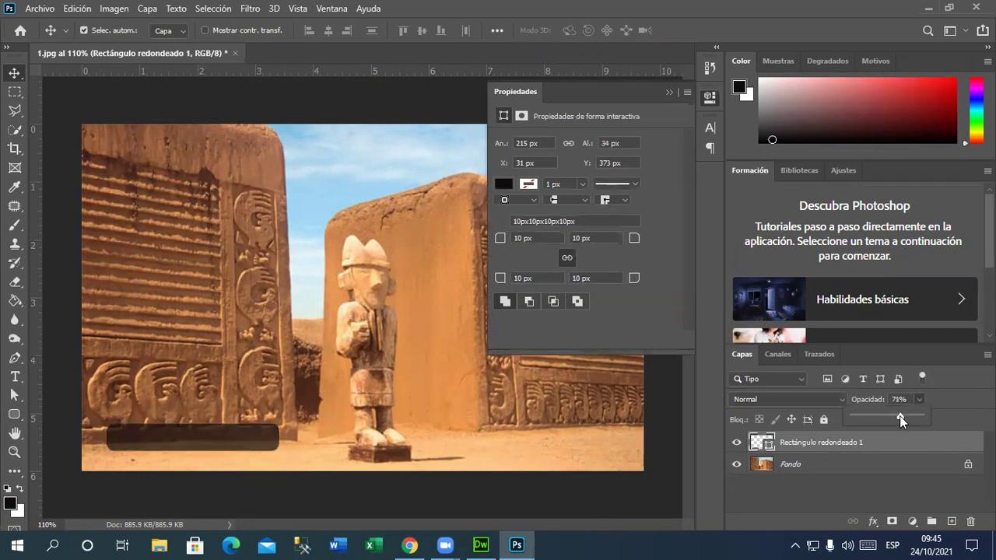
- Add the text "Cultura chimu" to the photo and place it above the dark rounded rectangle
{"action": "left_click", "coordinate": [15, 378]}
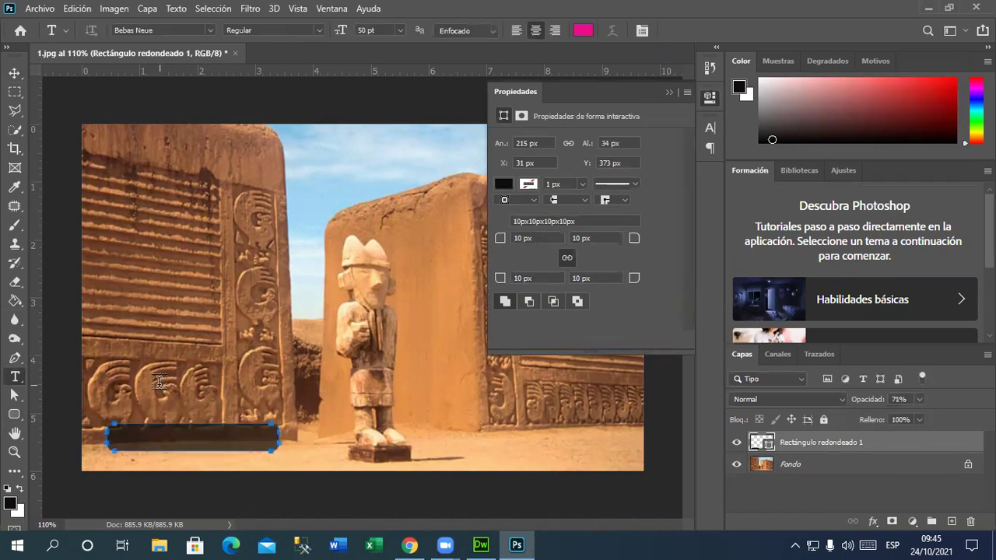
{"action": "left_click", "coordinate": [238, 366]}
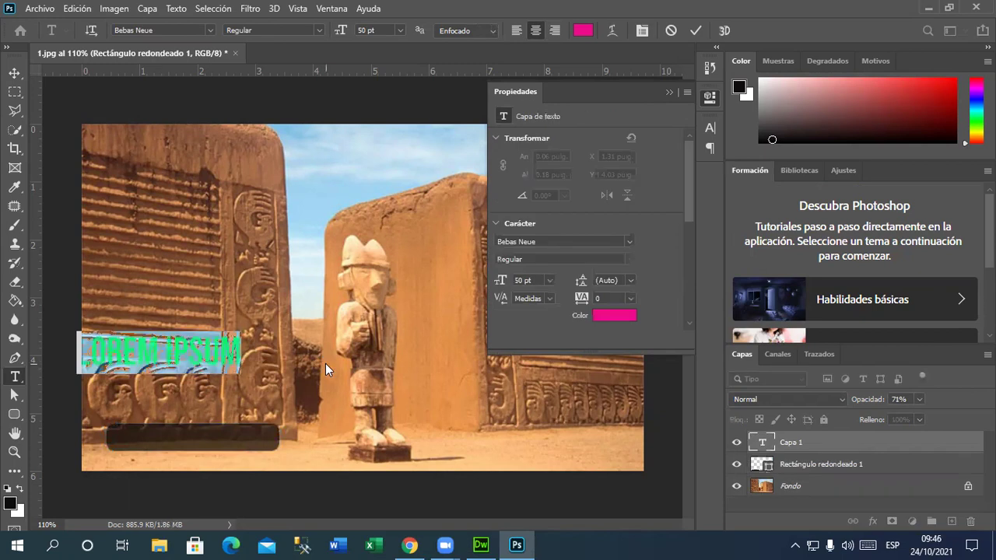
{"action": "type", "text": "CULTURA"}
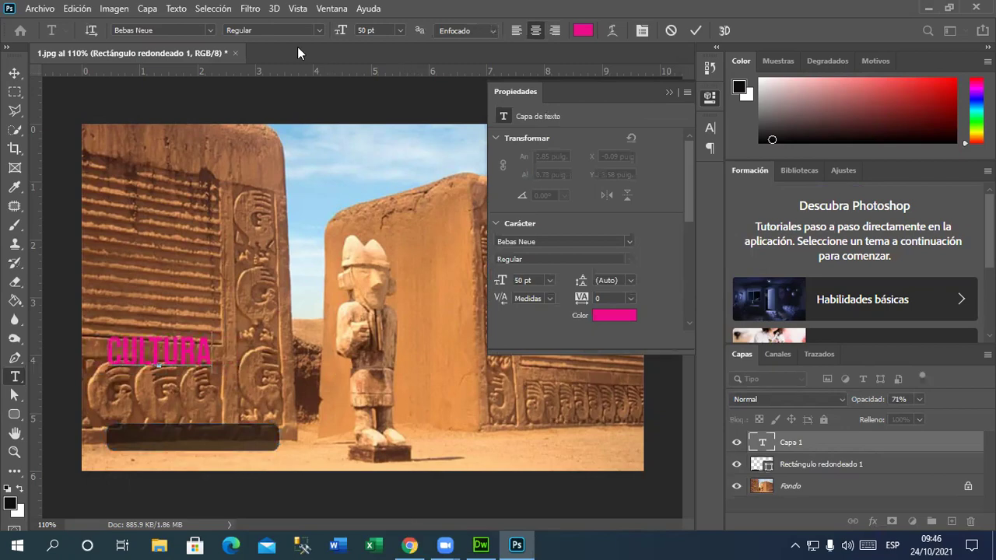
{"action": "left_click", "coordinate": [410, 545]}
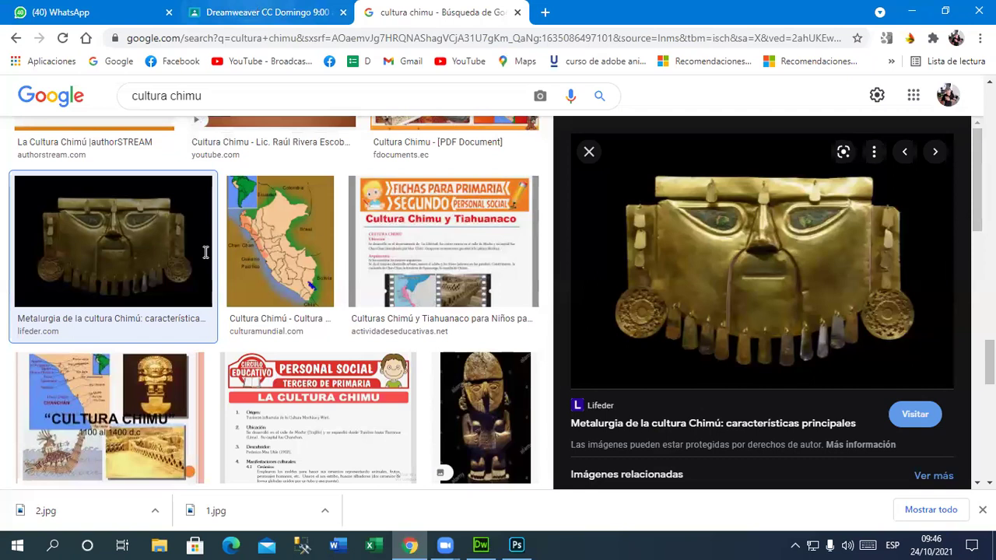
{"action": "left_click", "coordinate": [512, 544]}
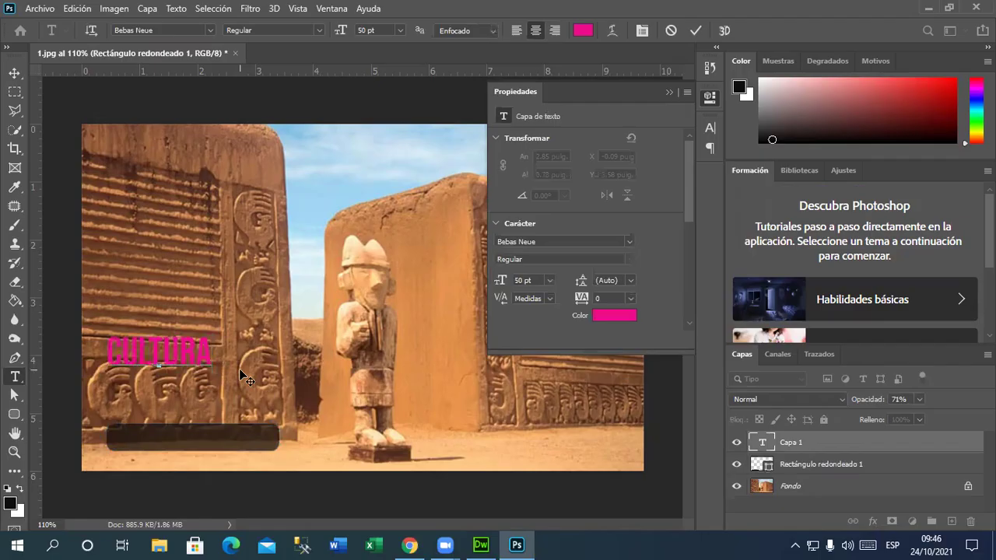
{"action": "type", "text": "CHIMU"}
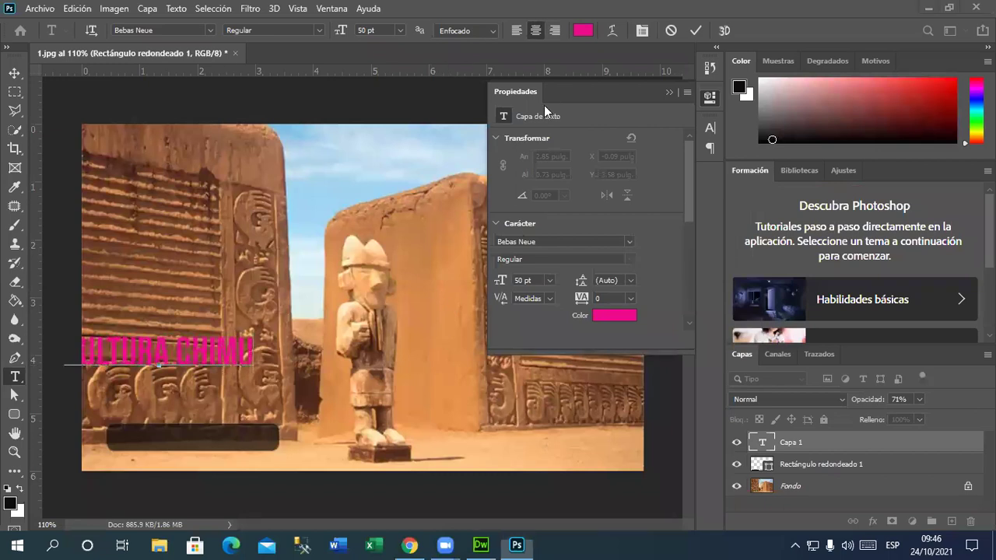
{"action": "left_click", "coordinate": [670, 93]}
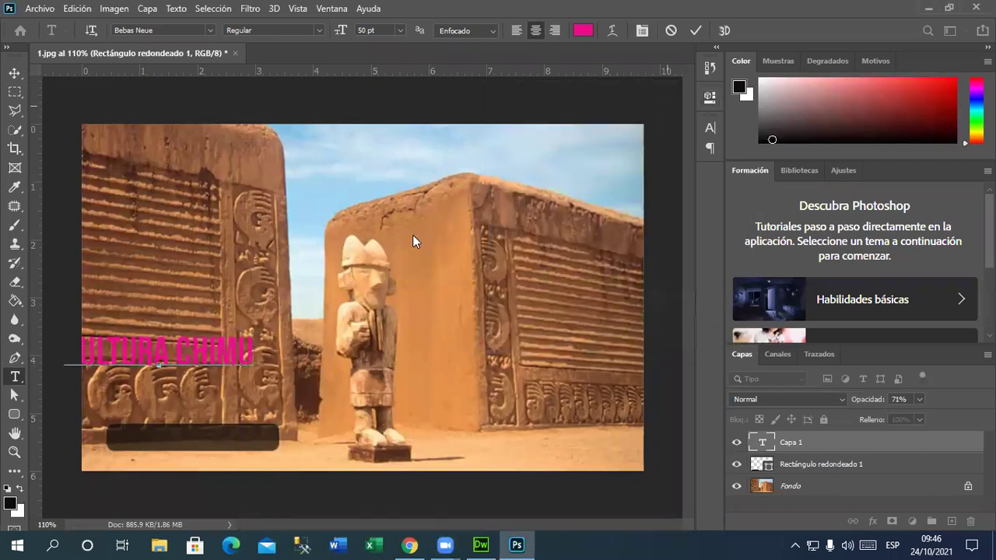
{"action": "left_click", "coordinate": [15, 73]}
{"action": "left_click_drag", "start_coordinate": [226, 355], "coordinate": [299, 340]}
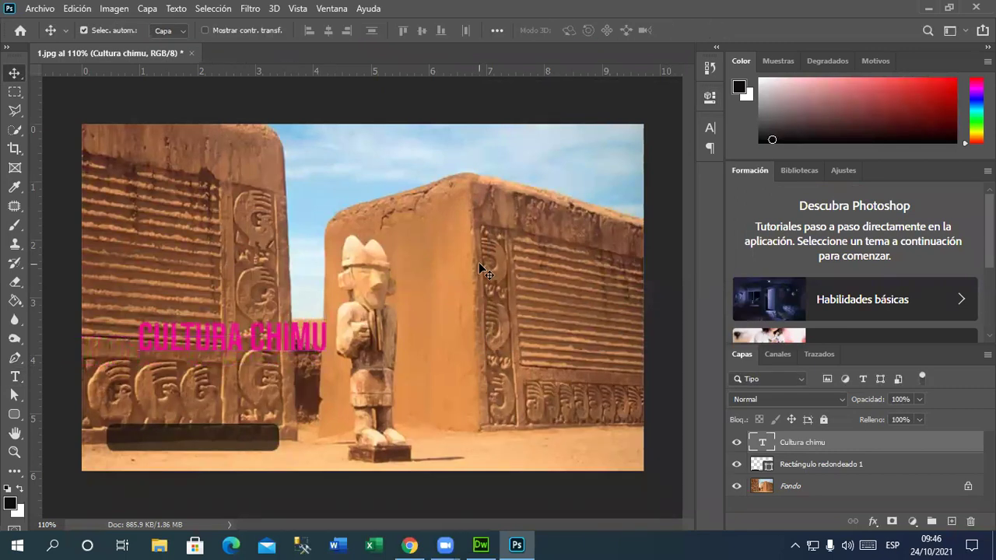
- Set the caption's font to Barlow Semi Condensed at 20 pt and move it onto the dark rounded rectangle
{"action": "left_click", "coordinate": [709, 128]}
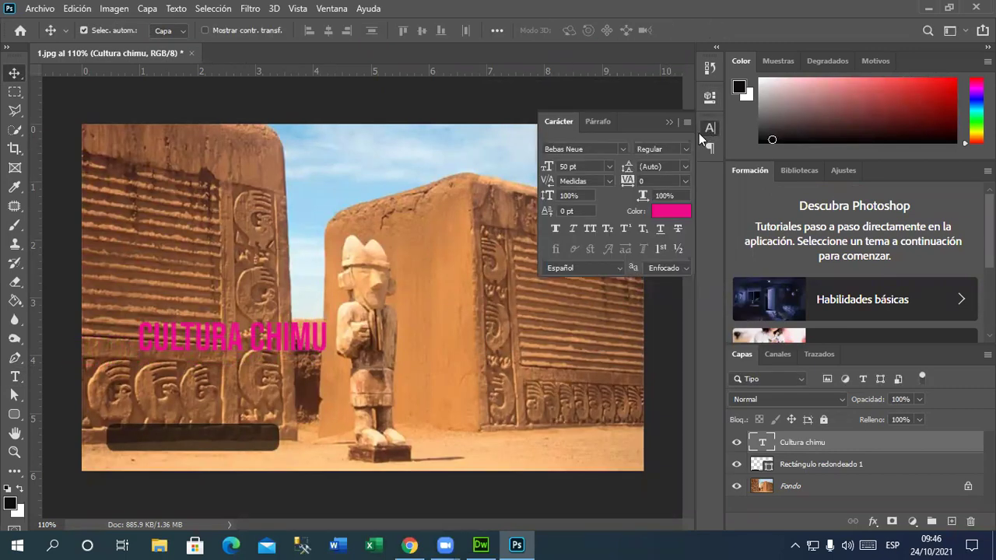
{"action": "left_click", "coordinate": [621, 154]}
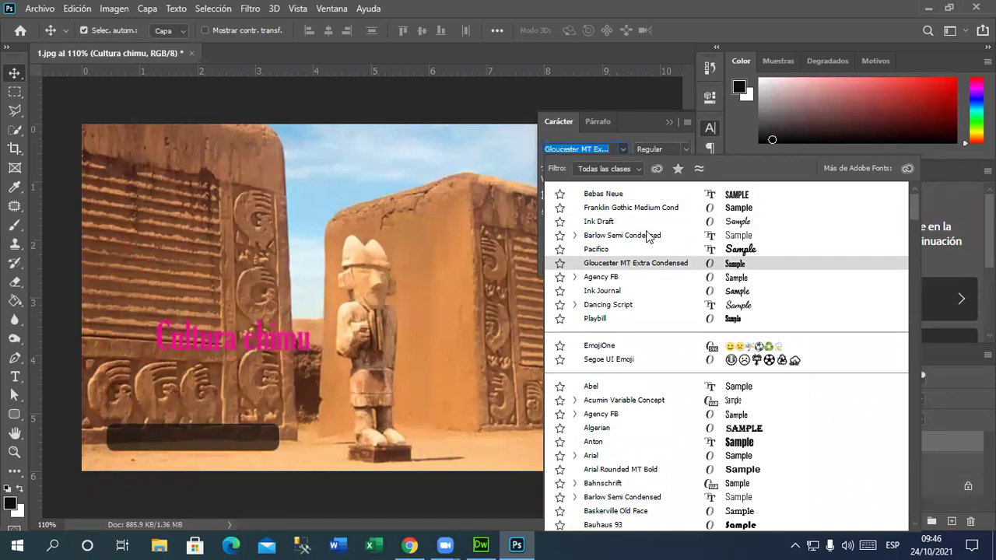
{"action": "left_click", "coordinate": [648, 236]}
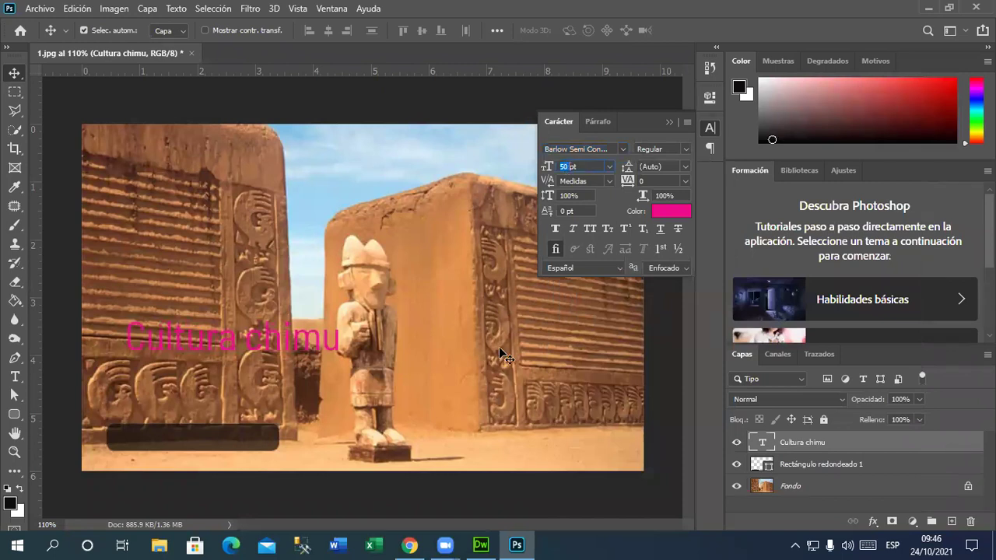
{"action": "type", "text": "20"}
{"action": "key", "text": "Return"}
{"action": "left_click_drag", "start_coordinate": [270, 354], "coordinate": [204, 440]}
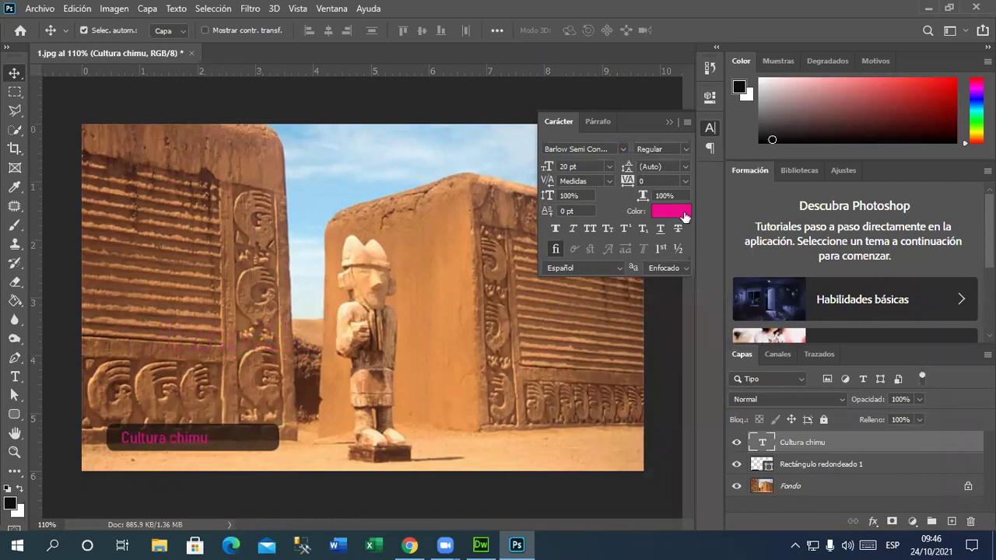
- Set the caption's text color to white (ffffff)
{"action": "left_click", "coordinate": [683, 210]}
{"action": "type", "text": "ffffff"}
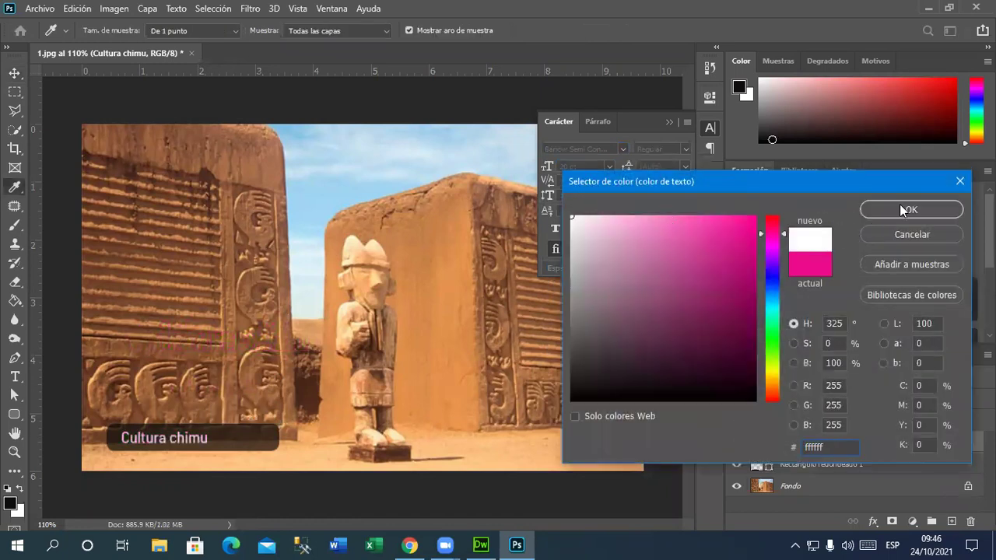
{"action": "left_click", "coordinate": [903, 210]}
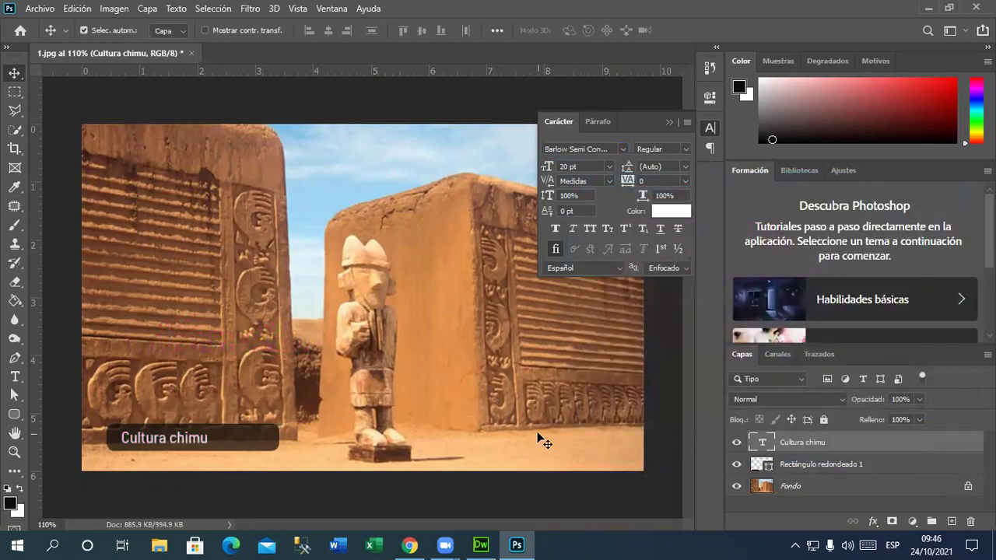
{"action": "left_click", "coordinate": [710, 128]}
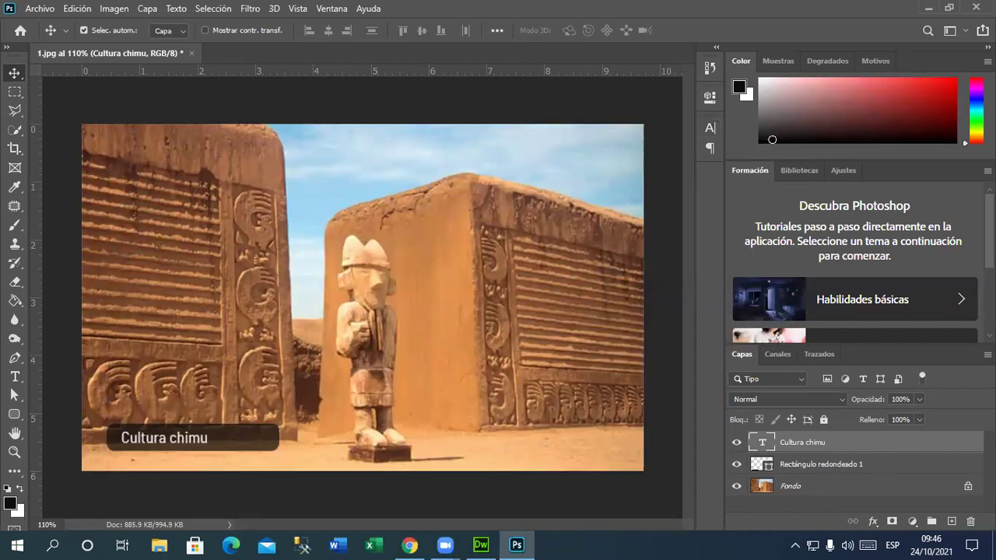
{"action": "left_click", "coordinate": [785, 467]}
{"action": "left_click", "coordinate": [790, 446]}
{"action": "left_click", "coordinate": [780, 486]}
{"action": "left_click", "coordinate": [786, 449]}
{"action": "left_click", "coordinate": [184, 93]}
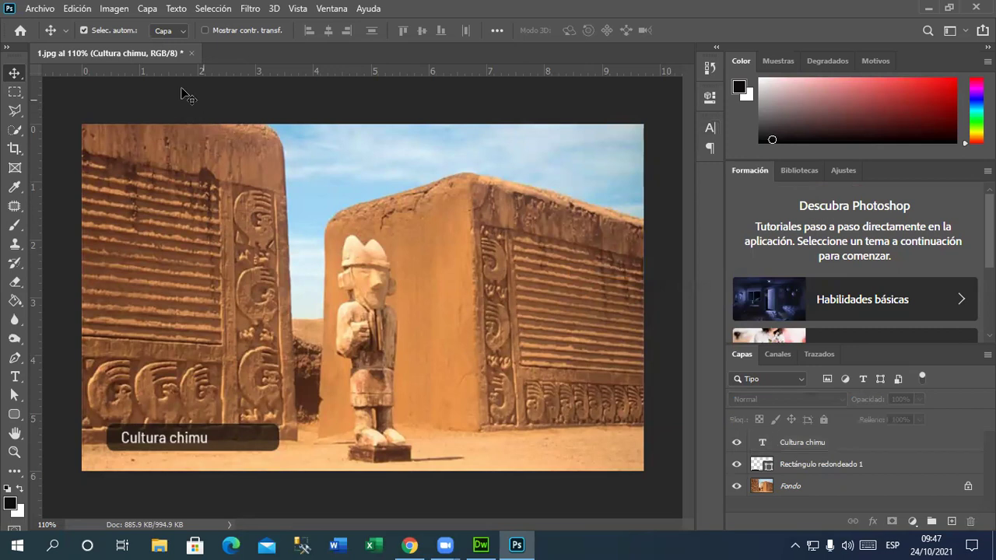
- Open the image size settings and check the first table cell's width and height in Dreamweaver, returning to Photoshop
{"action": "left_click", "coordinate": [121, 10]}
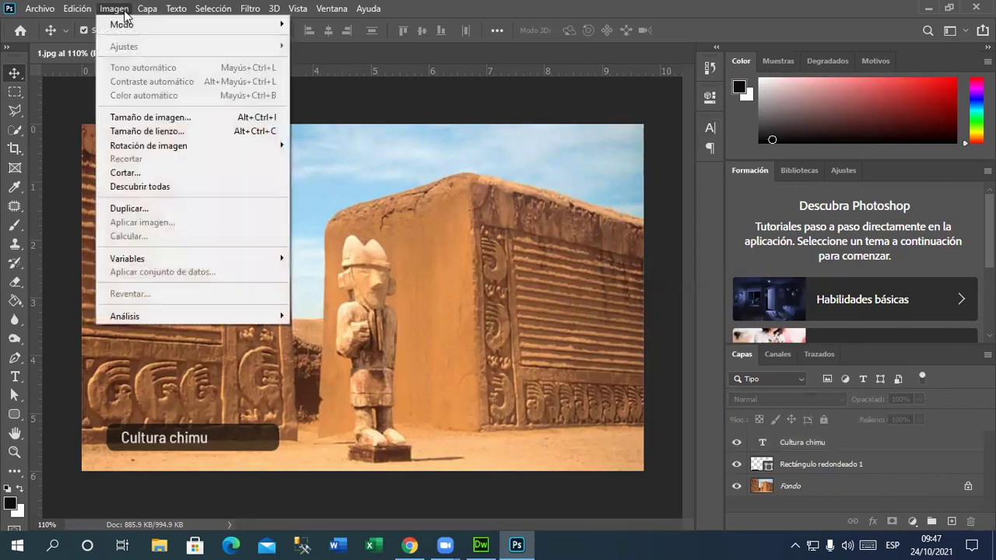
{"action": "left_click", "coordinate": [192, 120]}
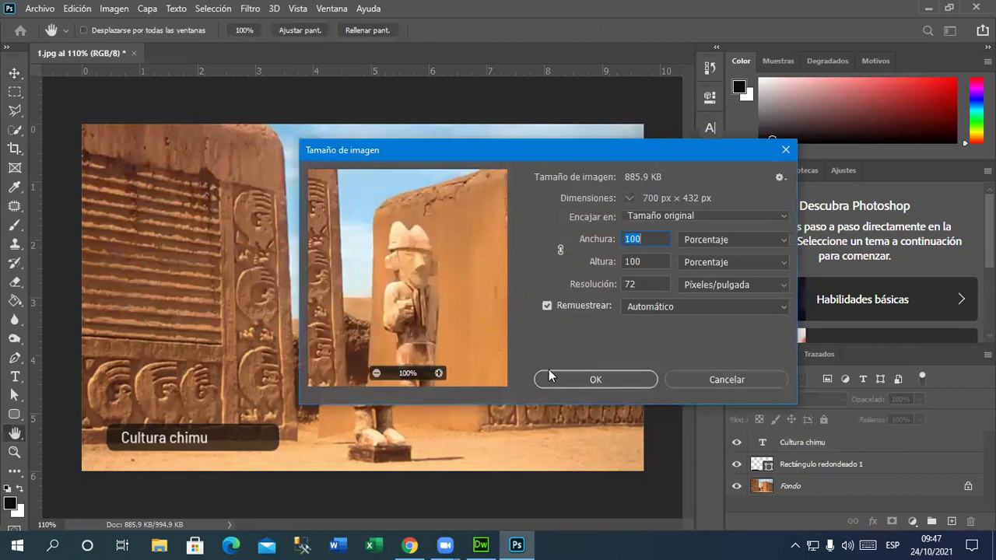
{"action": "left_click", "coordinate": [482, 544]}
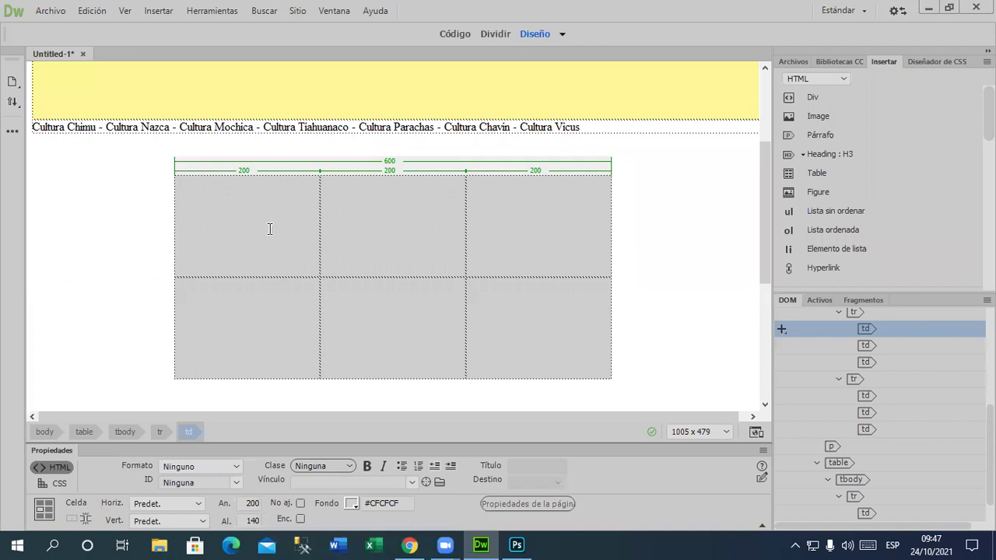
{"action": "left_click", "coordinate": [517, 545]}
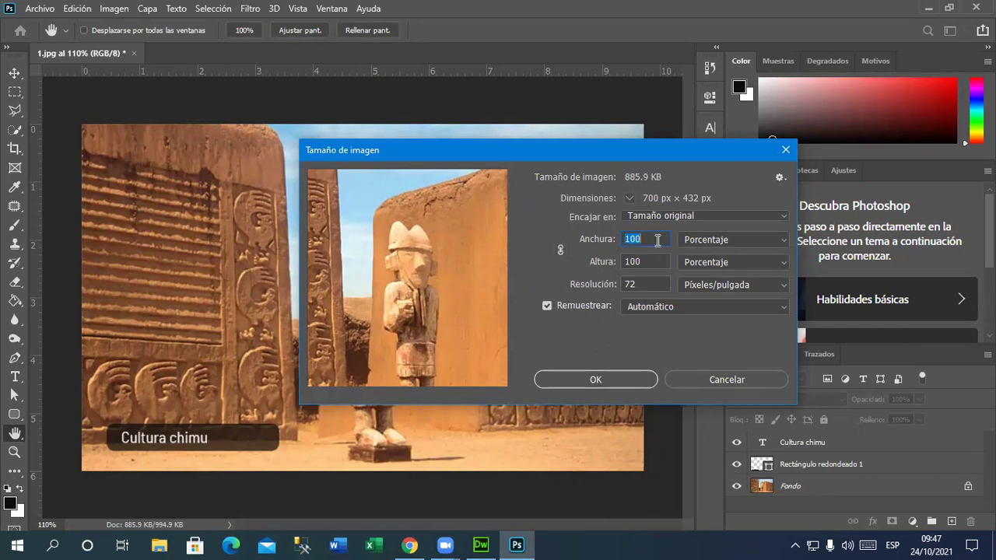
- Unlink the image's proportions and resize it to 200 pixels wide by 140 pixels high
{"action": "left_click", "coordinate": [561, 251]}
{"action": "type", "text": "200"}
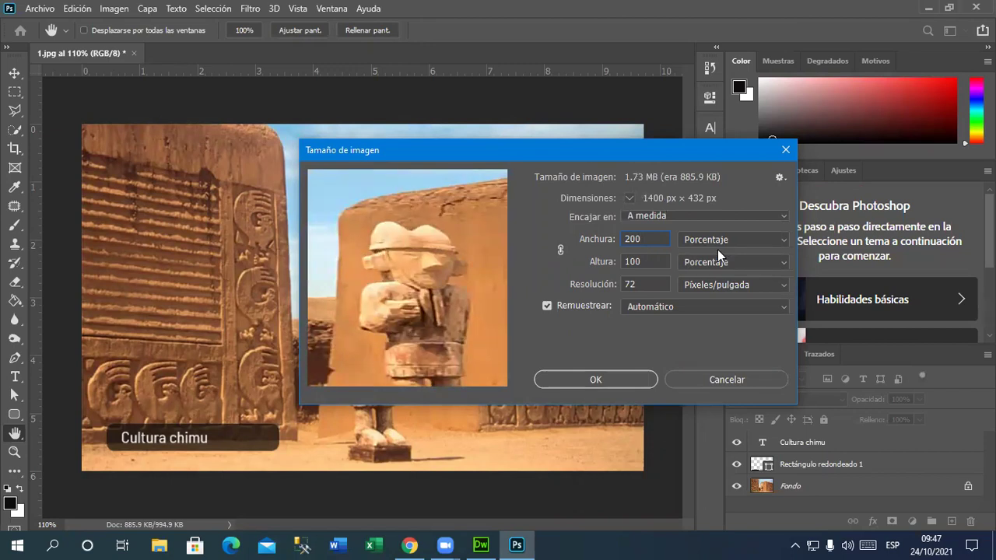
{"action": "left_click", "coordinate": [740, 240]}
{"action": "left_click", "coordinate": [734, 263]}
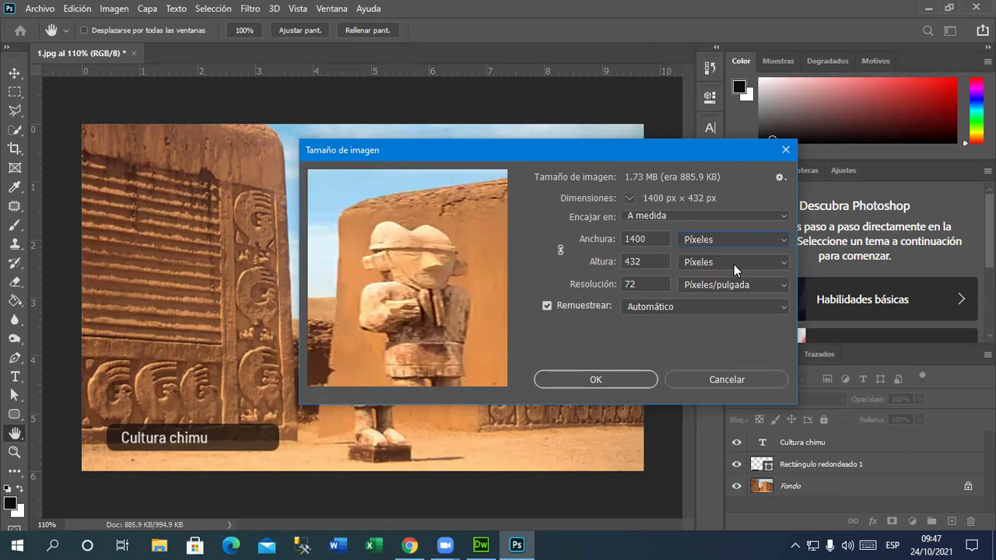
{"action": "double_click", "coordinate": [655, 243]}
{"action": "type", "text": "200"}
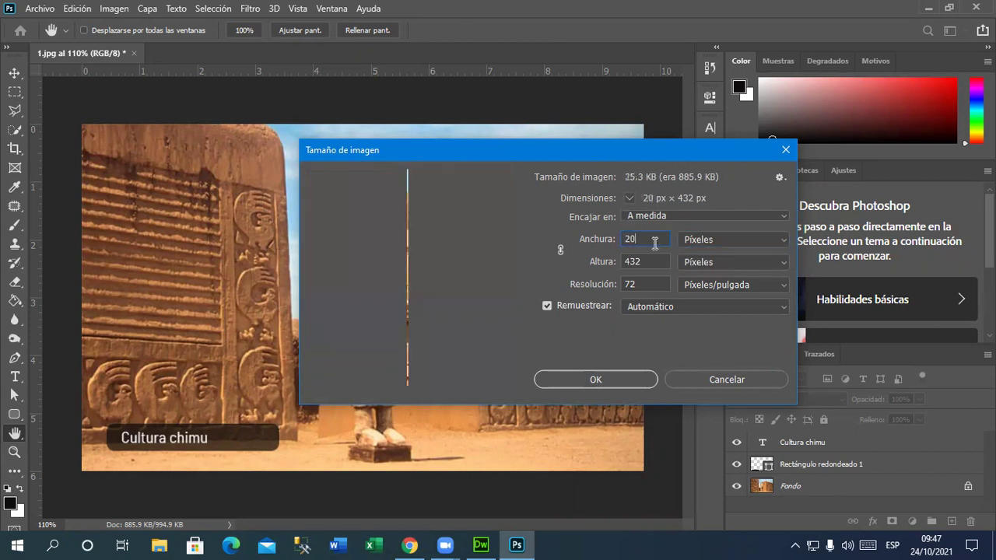
{"action": "left_click", "coordinate": [645, 264]}
{"action": "double_click", "coordinate": [645, 266]}
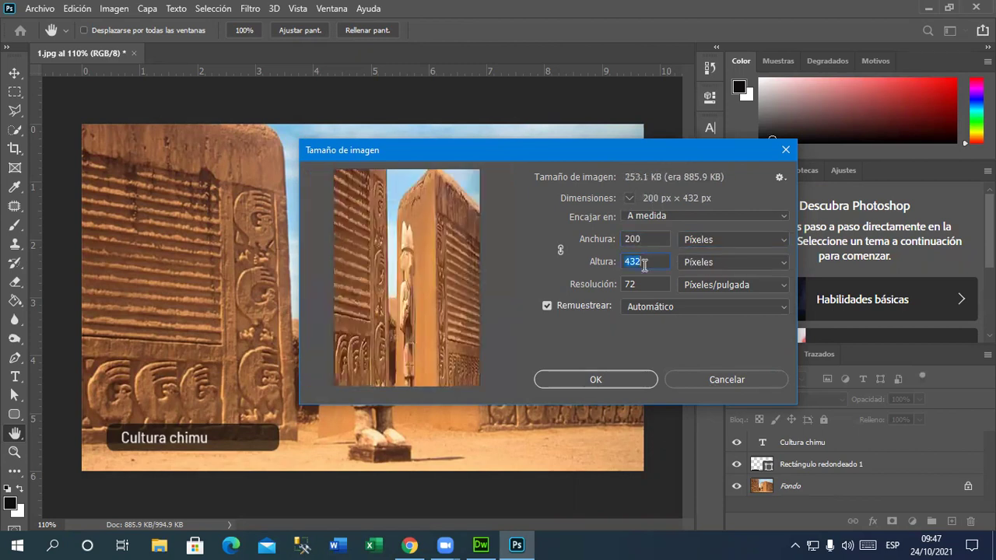
{"action": "type", "text": "140"}
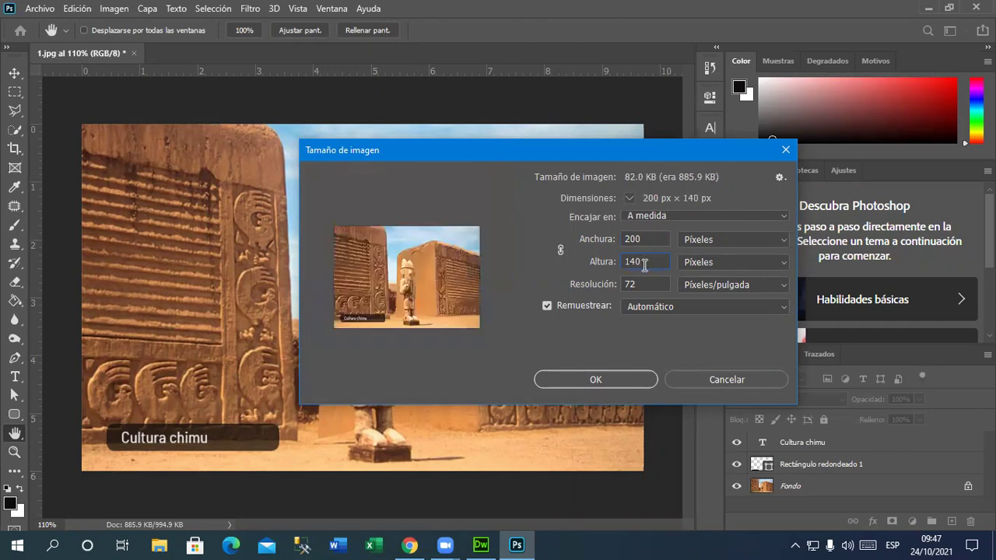
{"action": "left_click", "coordinate": [602, 384]}
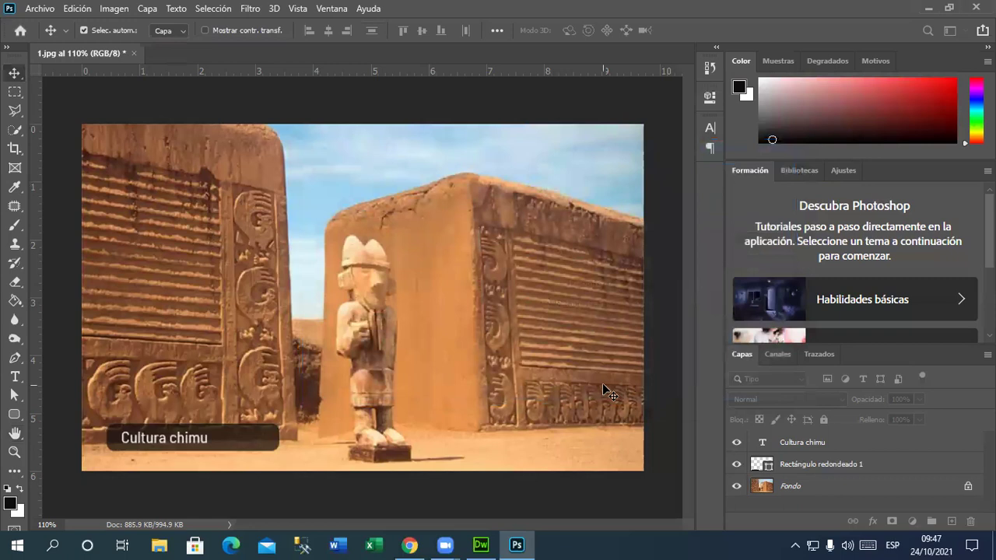
{"action": "scroll", "coordinate": [437, 365], "scroll_direction": "up", "scroll_amount": 3}
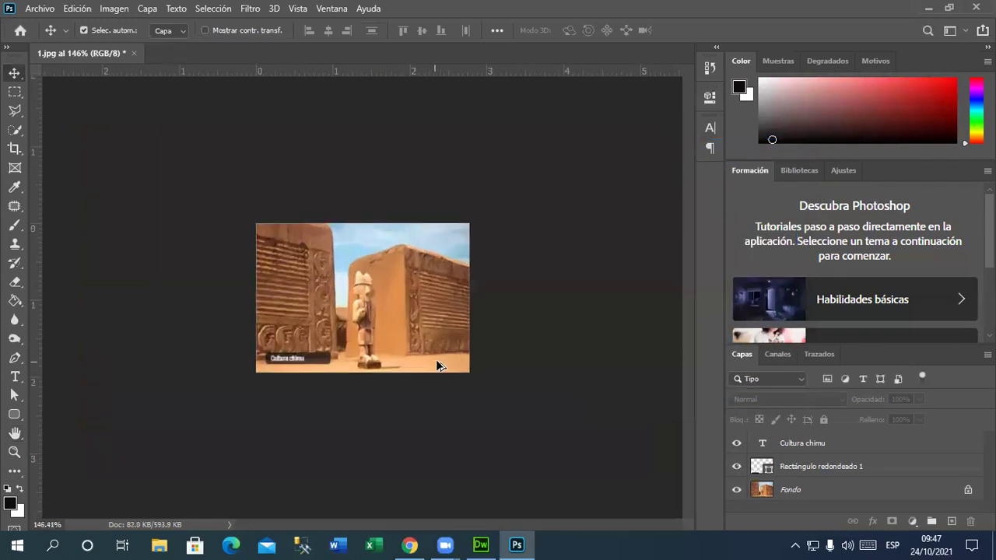
{"action": "scroll", "coordinate": [501, 374], "scroll_direction": "up", "scroll_amount": 2}
{"action": "scroll", "coordinate": [501, 374], "scroll_direction": "down", "scroll_amount": 4}
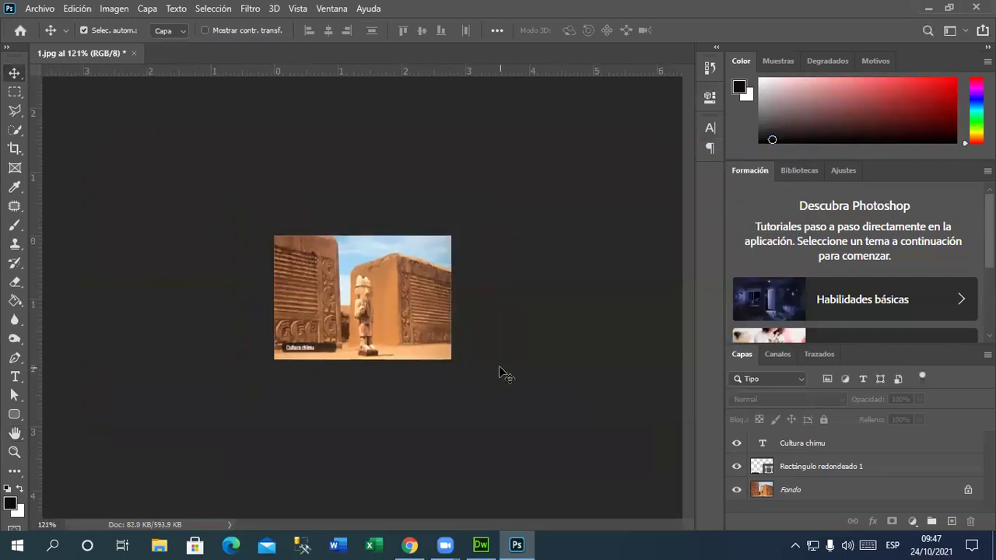
{"action": "scroll", "coordinate": [501, 374], "scroll_direction": "down", "scroll_amount": 1}
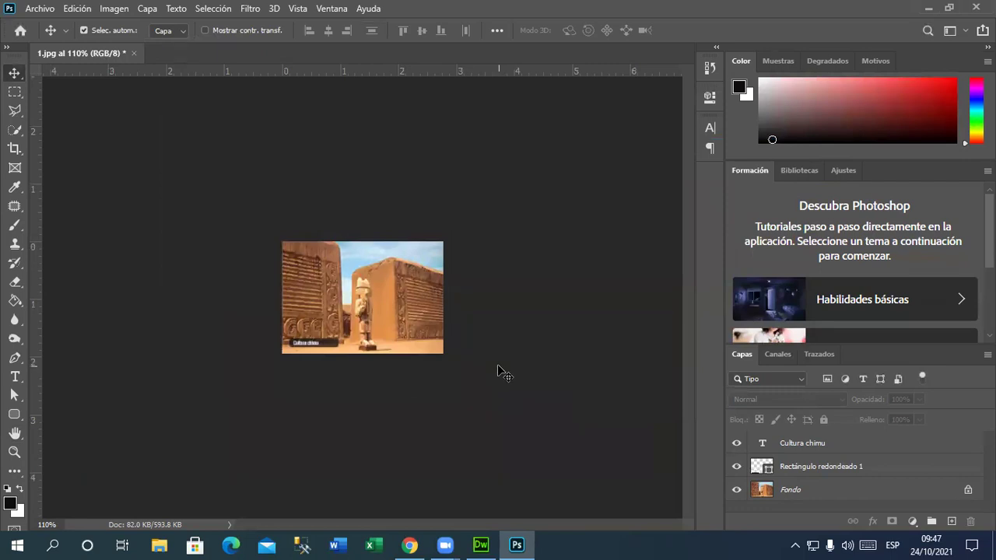
{"action": "scroll", "coordinate": [499, 372], "scroll_direction": "down", "scroll_amount": 1}
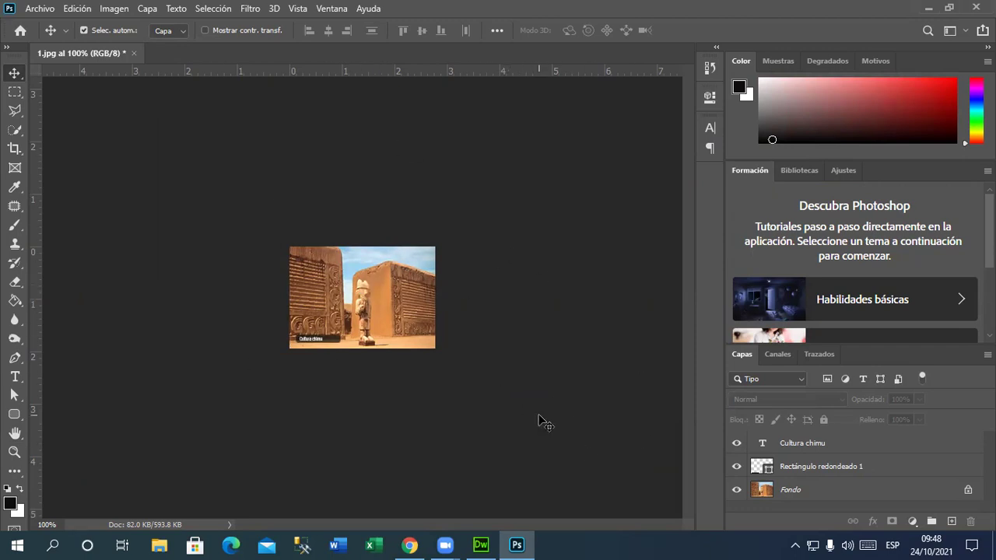
{"action": "left_click", "coordinate": [40, 10]}
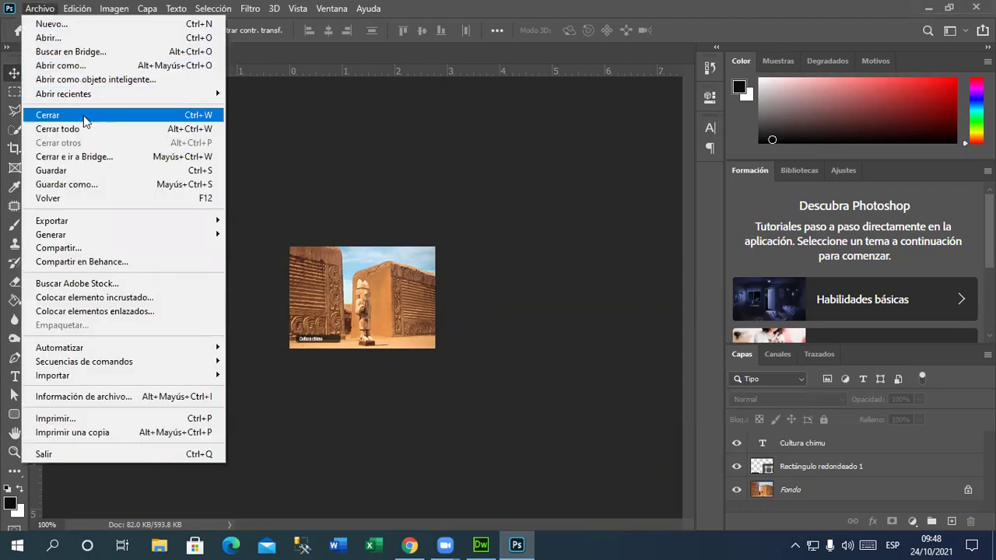
{"action": "left_click", "coordinate": [571, 292]}
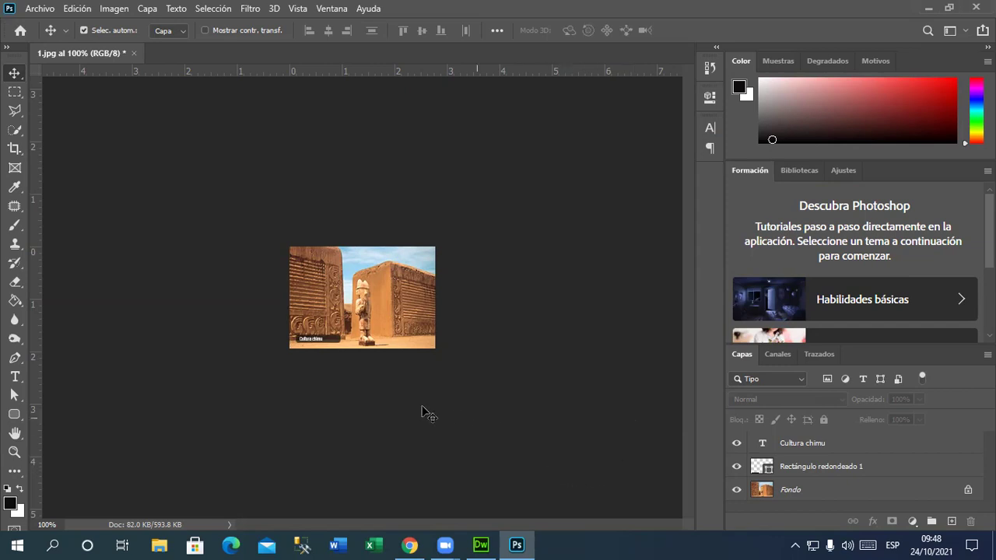
- Save the layered image as the Photoshop file 1 in the Chimu folder with maximized compatibility
{"action": "left_click", "coordinate": [43, 9]}
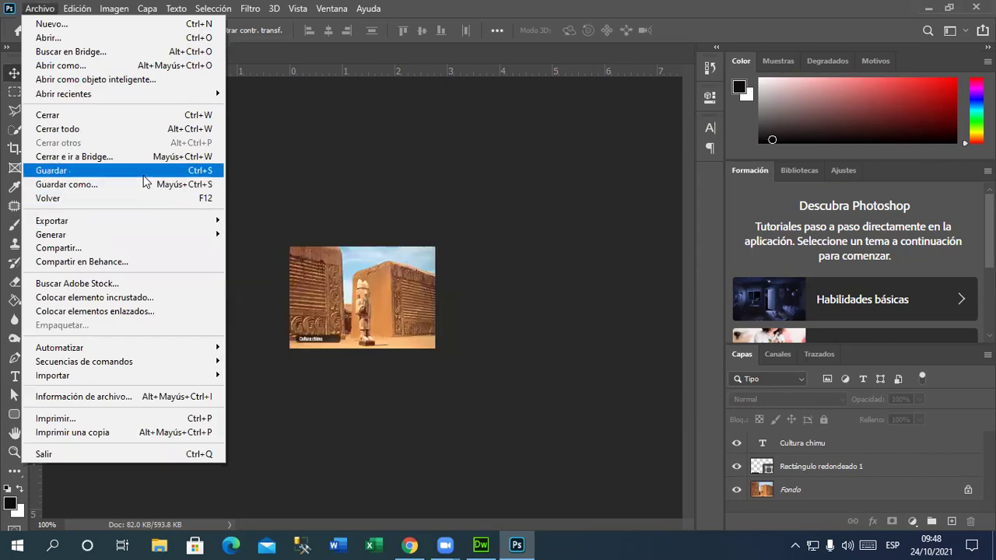
{"action": "left_click", "coordinate": [159, 184]}
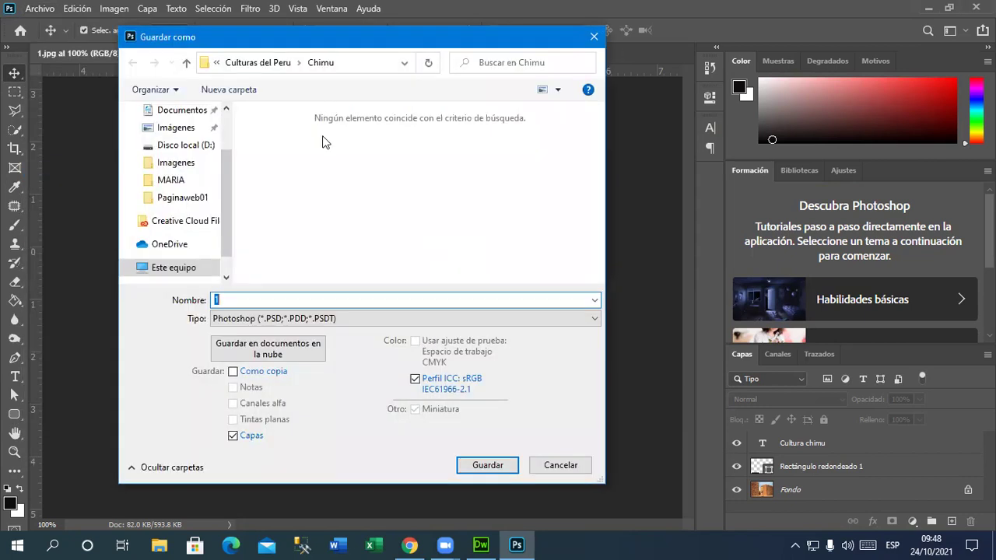
{"action": "left_click", "coordinate": [503, 465]}
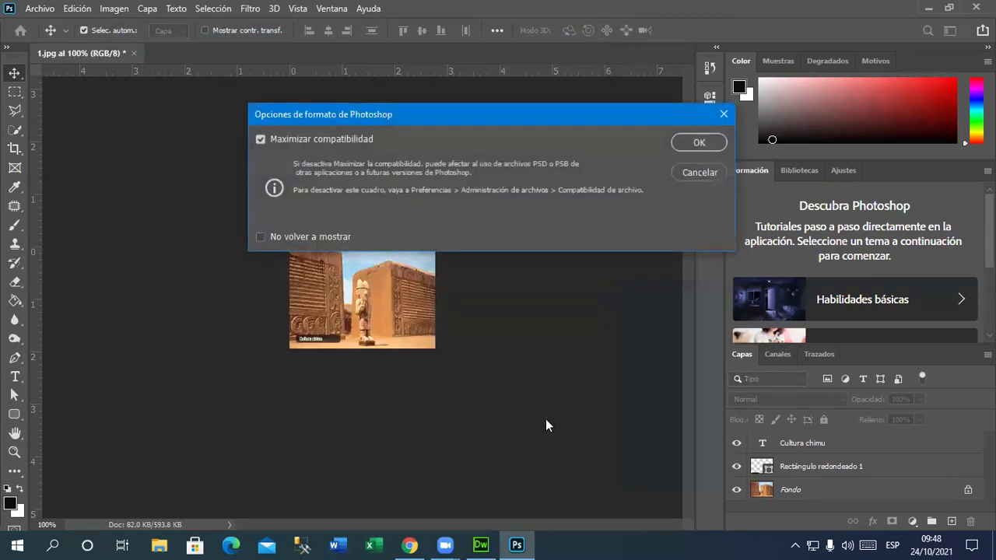
{"action": "left_click", "coordinate": [694, 141]}
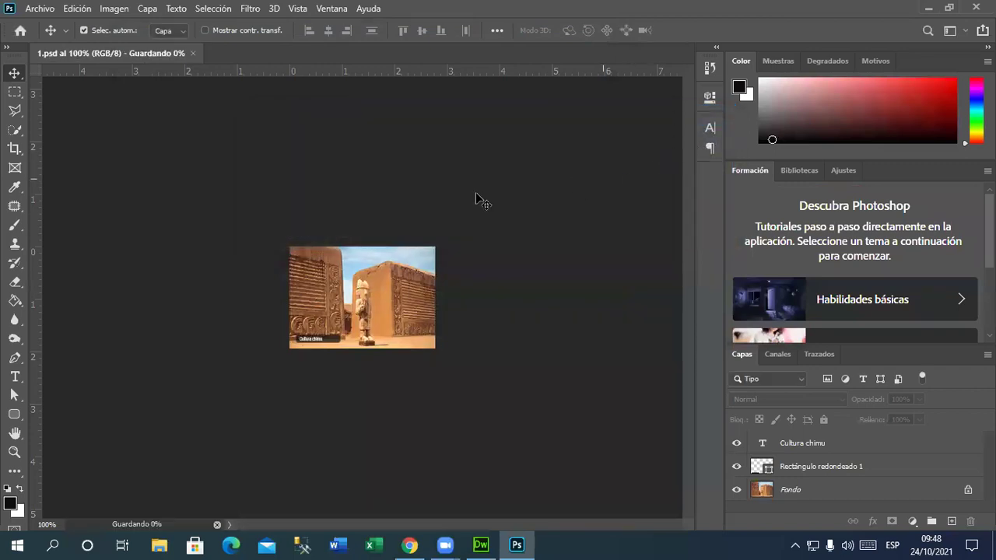
- Save a JPEG copy named 1-1 in the Chimu folder at maximum quality 12
{"action": "left_click", "coordinate": [40, 9]}
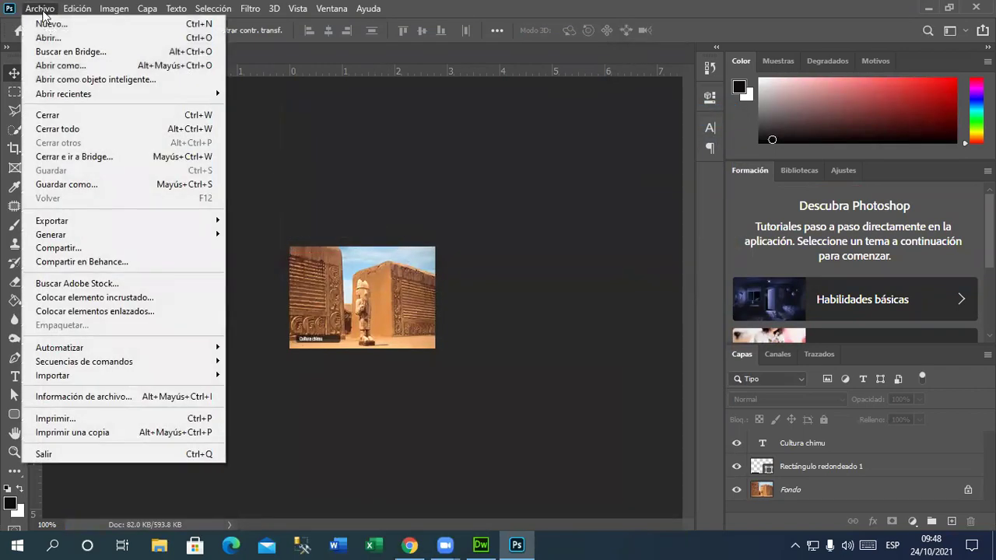
{"action": "left_click", "coordinate": [103, 184]}
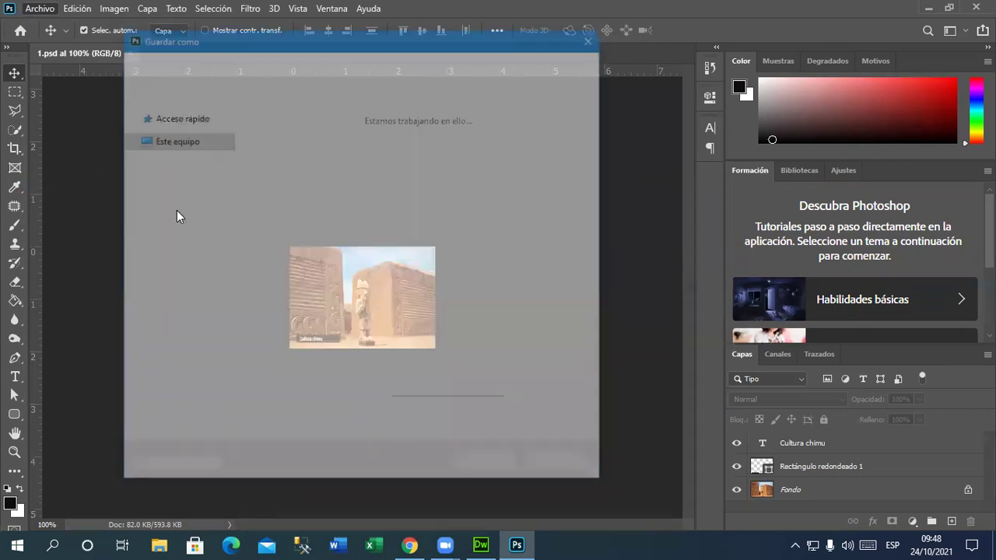
{"action": "left_click", "coordinate": [315, 319]}
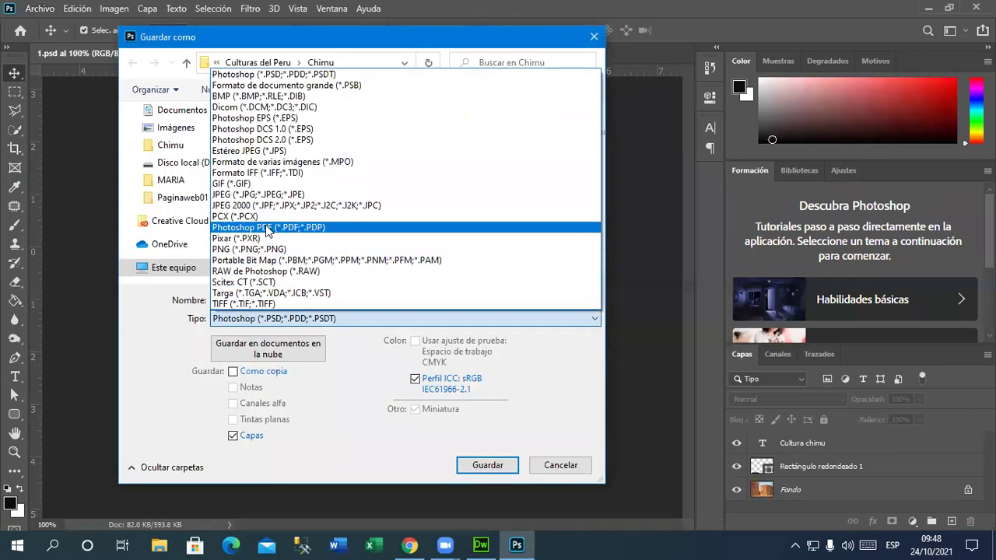
{"action": "left_click", "coordinate": [265, 201]}
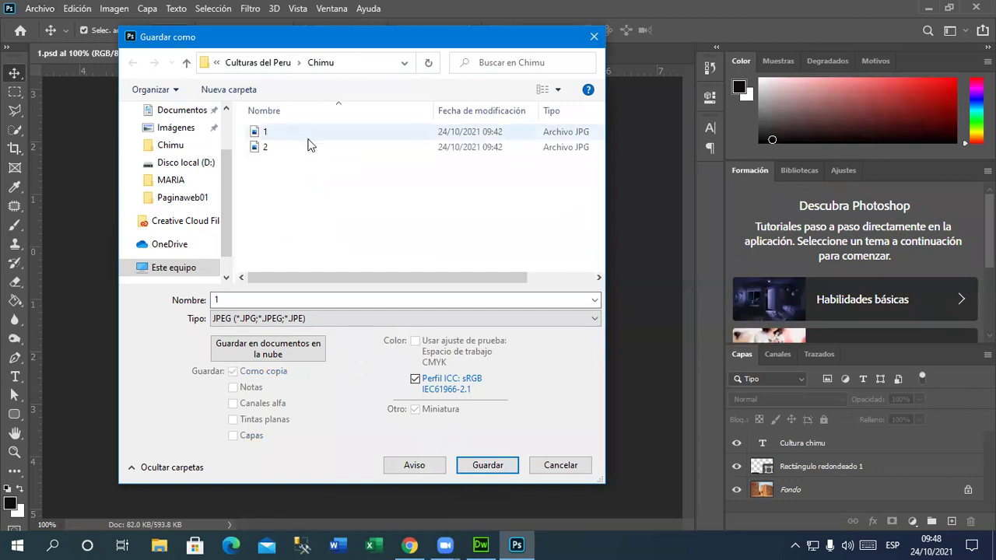
{"action": "left_click", "coordinate": [261, 300]}
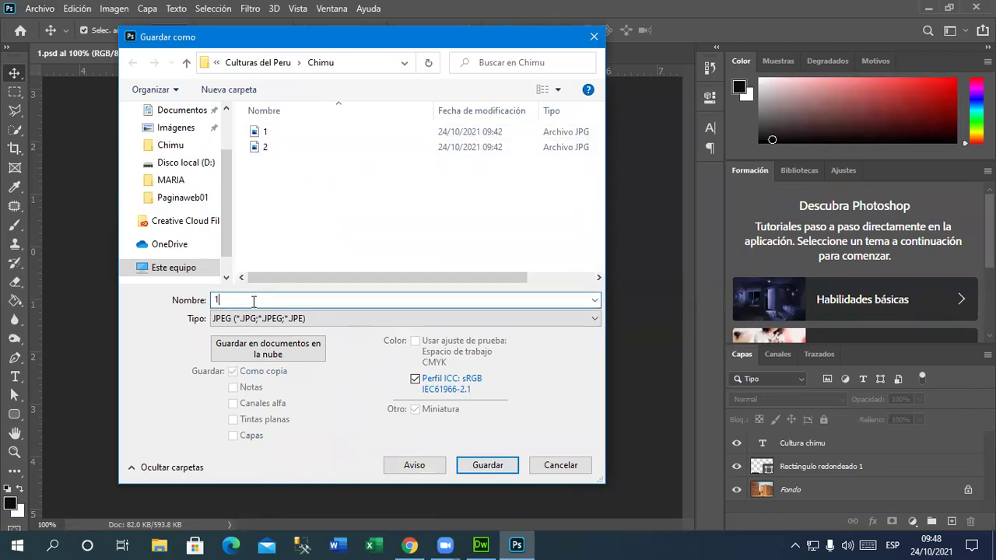
{"action": "type", "text": "-1"}
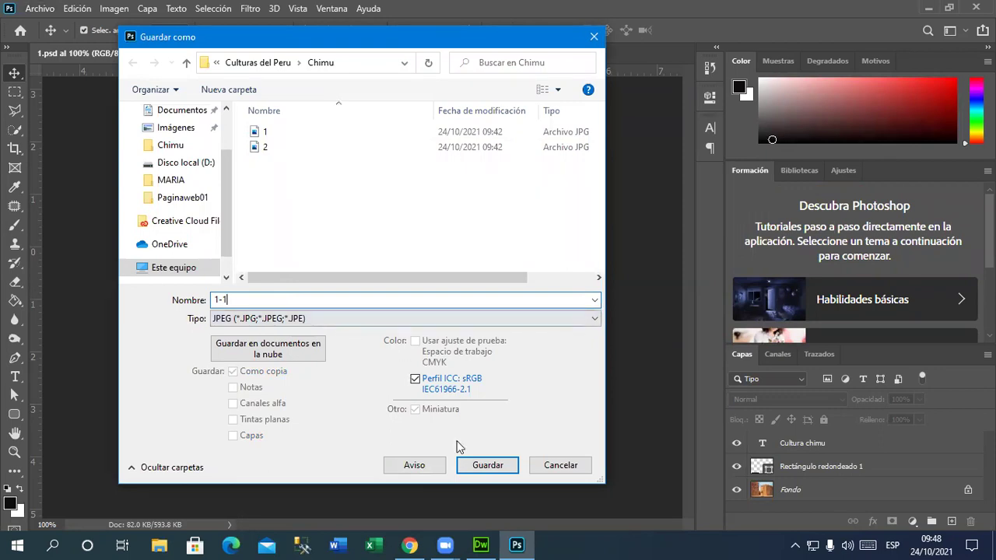
{"action": "left_click", "coordinate": [499, 466]}
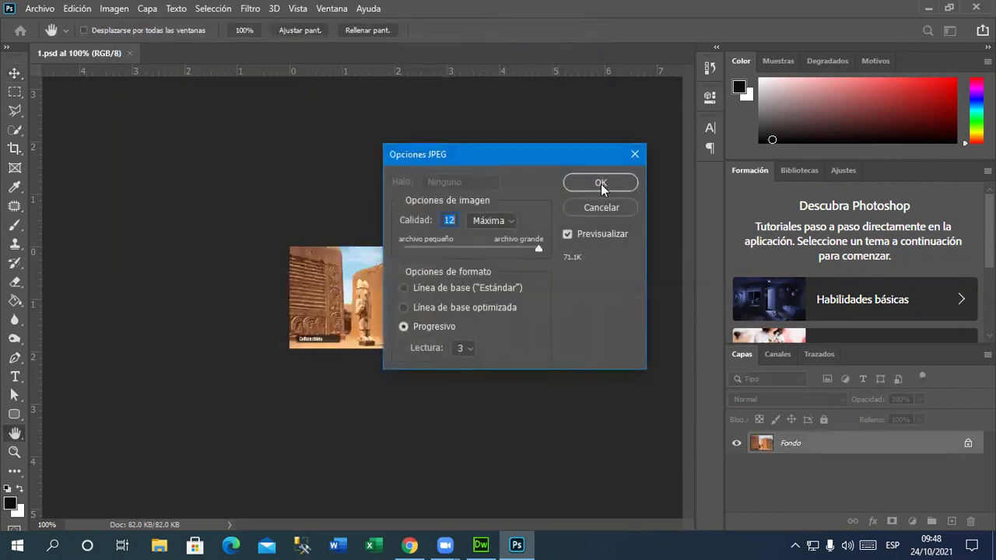
{"action": "left_click", "coordinate": [604, 177]}
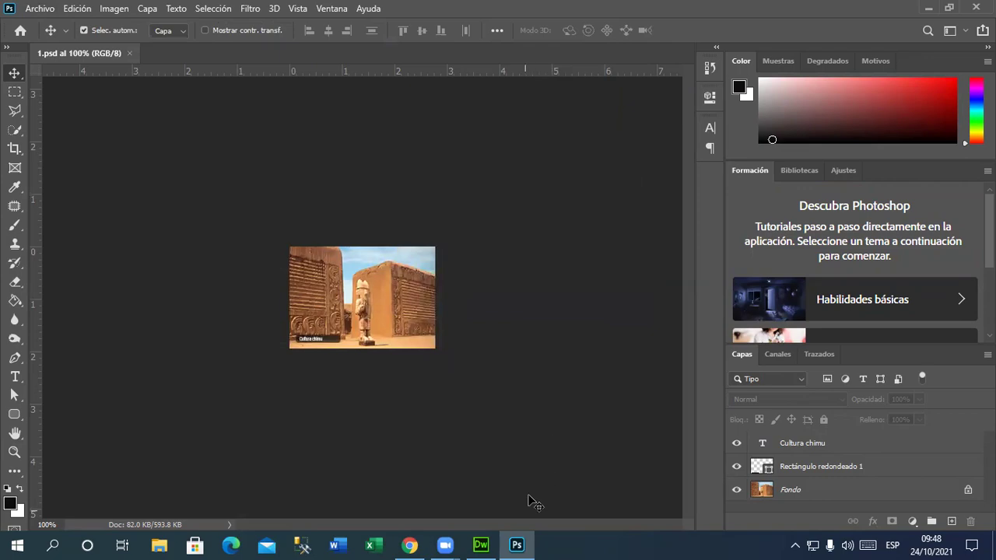
- Switch to Dreamweaver and insert 1-1.jpg from the site's Chimu folder into the first cell of the table
{"action": "left_click", "coordinate": [480, 545]}
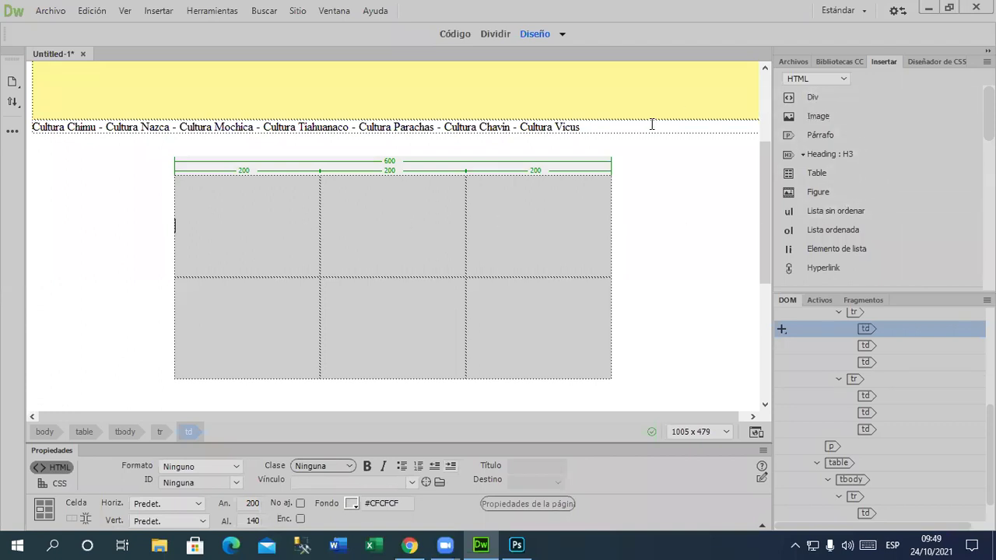
{"action": "left_click", "coordinate": [796, 62]}
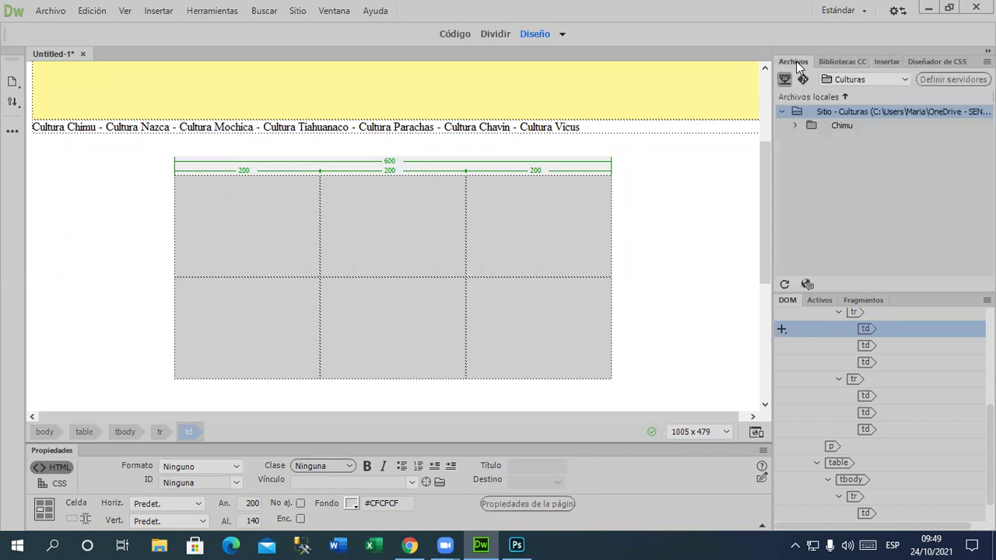
{"action": "left_click", "coordinate": [797, 127]}
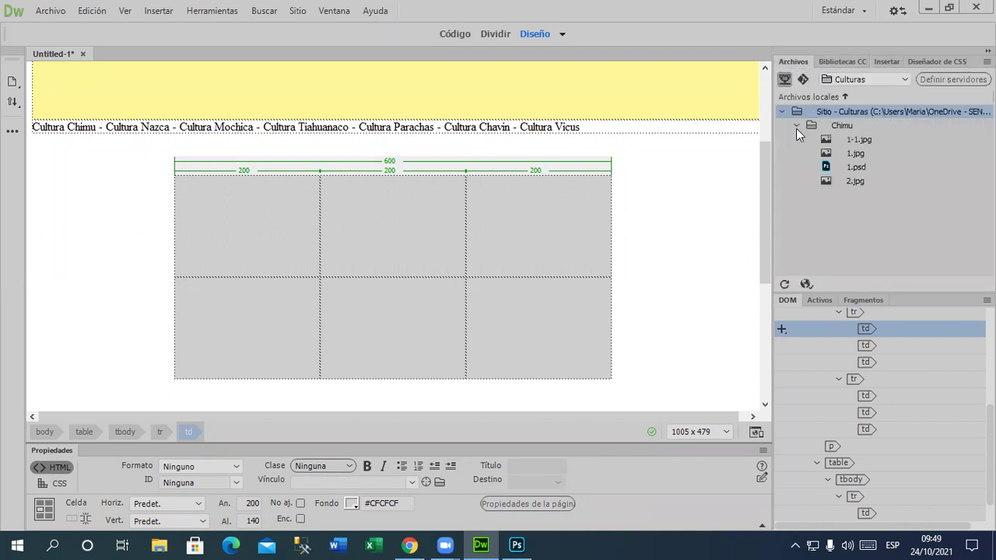
{"action": "left_click", "coordinate": [857, 169]}
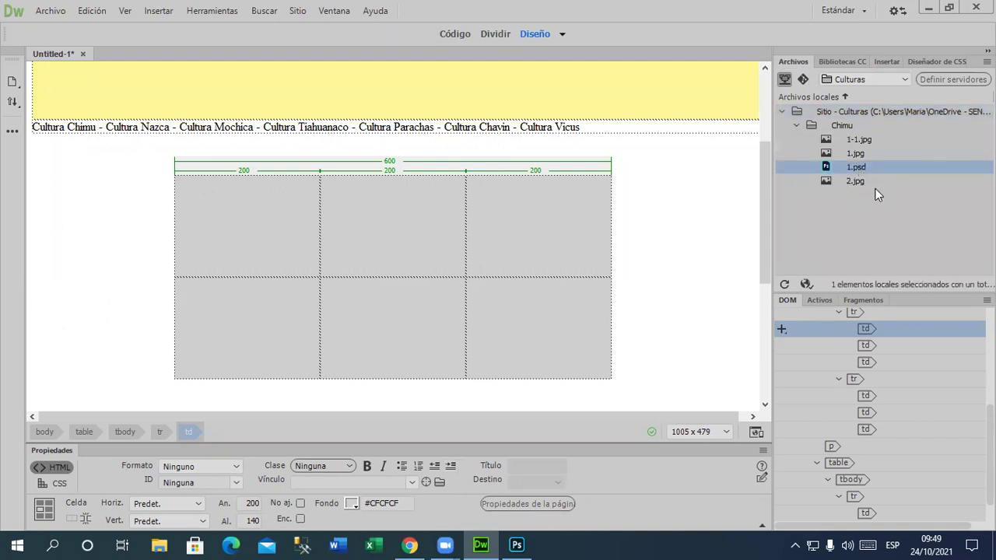
{"action": "left_click", "coordinate": [864, 141]}
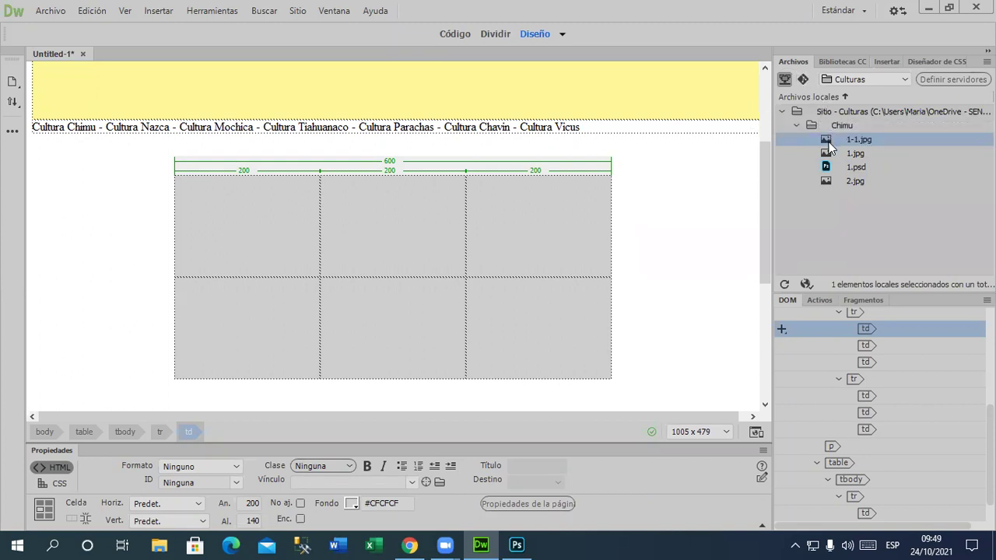
{"action": "left_click_drag", "start_coordinate": [831, 139], "coordinate": [257, 227]}
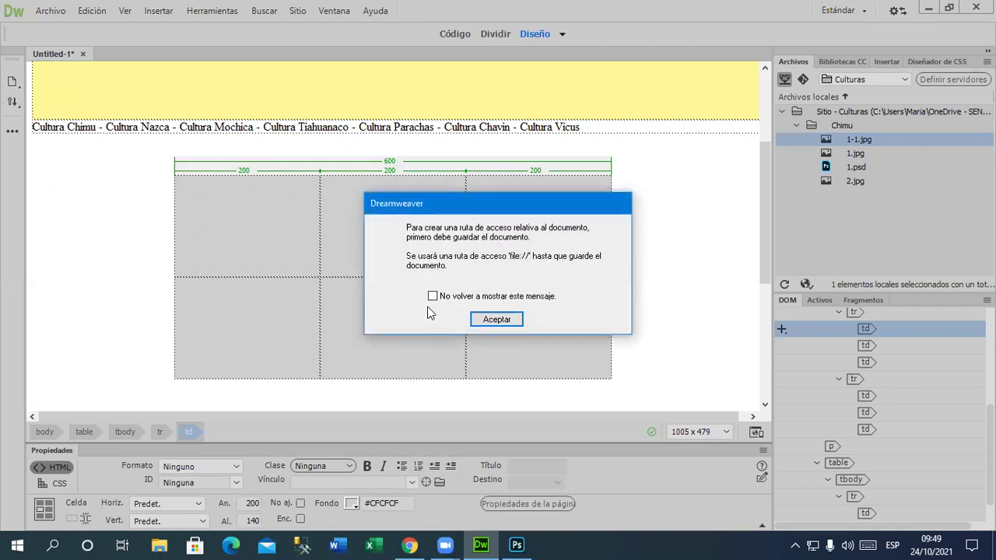
{"action": "left_click", "coordinate": [488, 323]}
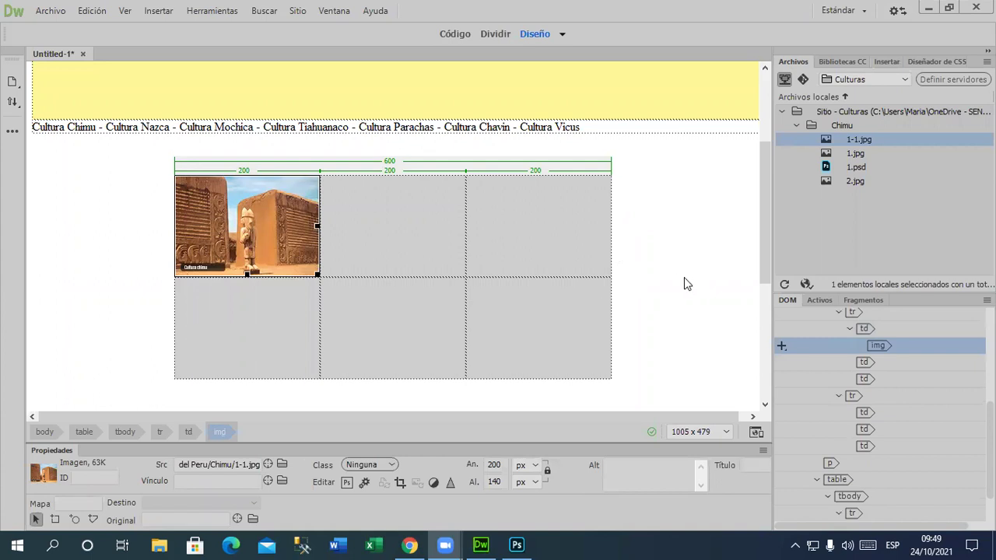
- Set the cell spacing of the 600-pixel image table to 5 and place the cursor in its second cell
{"action": "left_click", "coordinate": [380, 230]}
{"action": "left_click", "coordinate": [514, 234]}
{"action": "left_click", "coordinate": [206, 242]}
{"action": "left_click", "coordinate": [256, 326]}
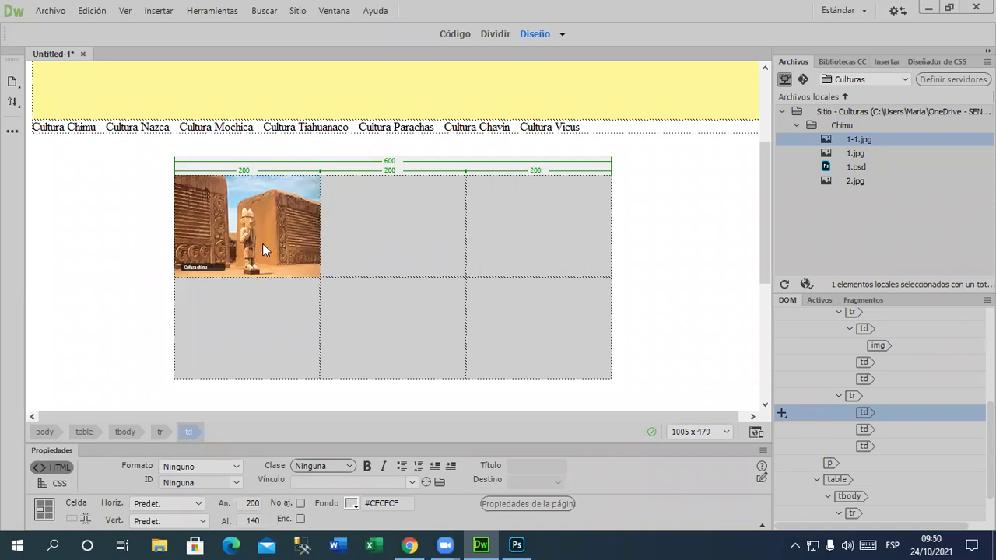
{"action": "left_click", "coordinate": [439, 169]}
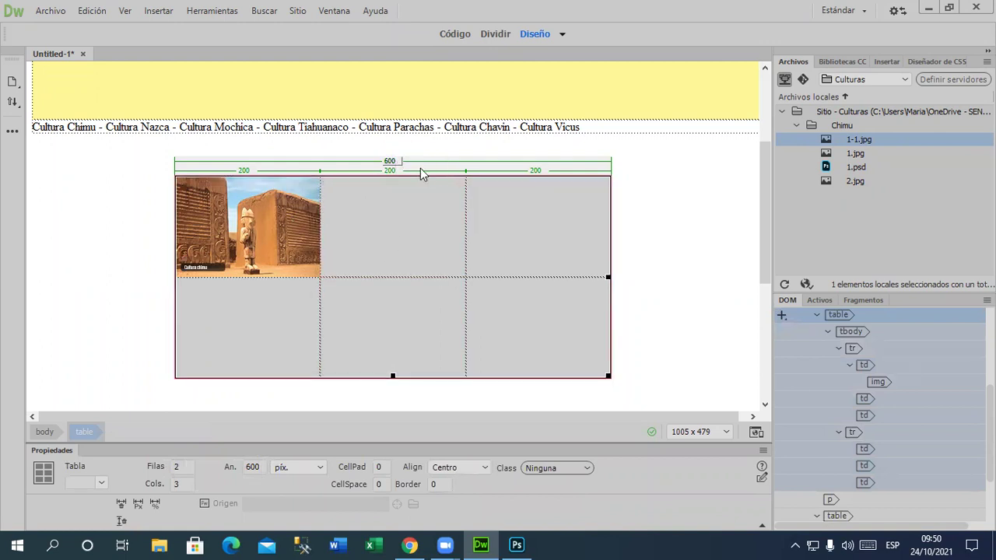
{"action": "double_click", "coordinate": [379, 484]}
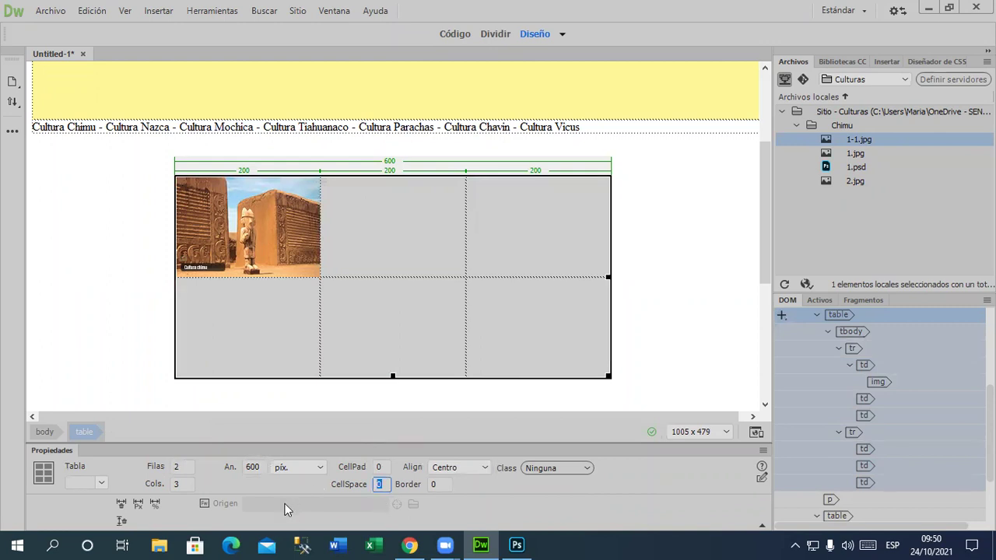
{"action": "type", "text": "5"}
{"action": "key", "text": "Return"}
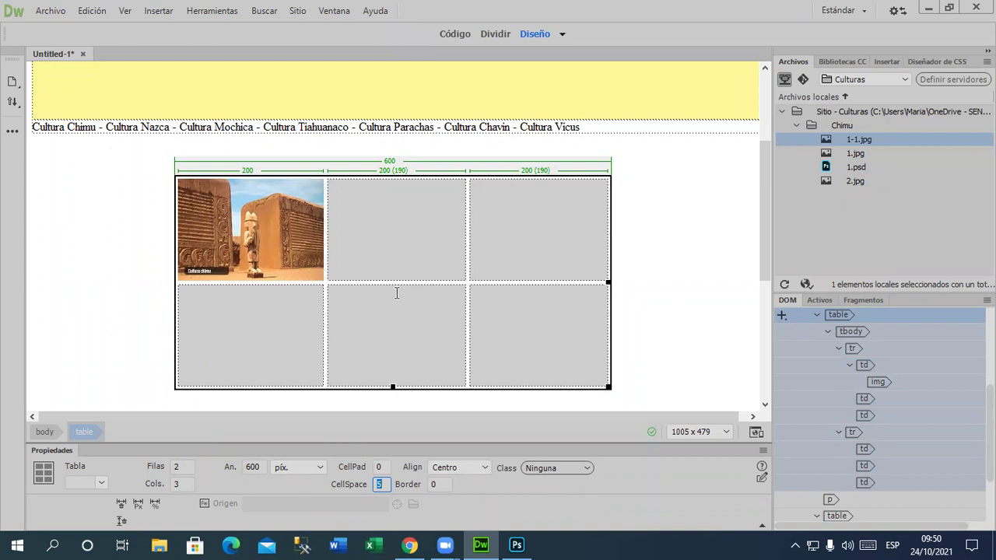
{"action": "left_click", "coordinate": [634, 375]}
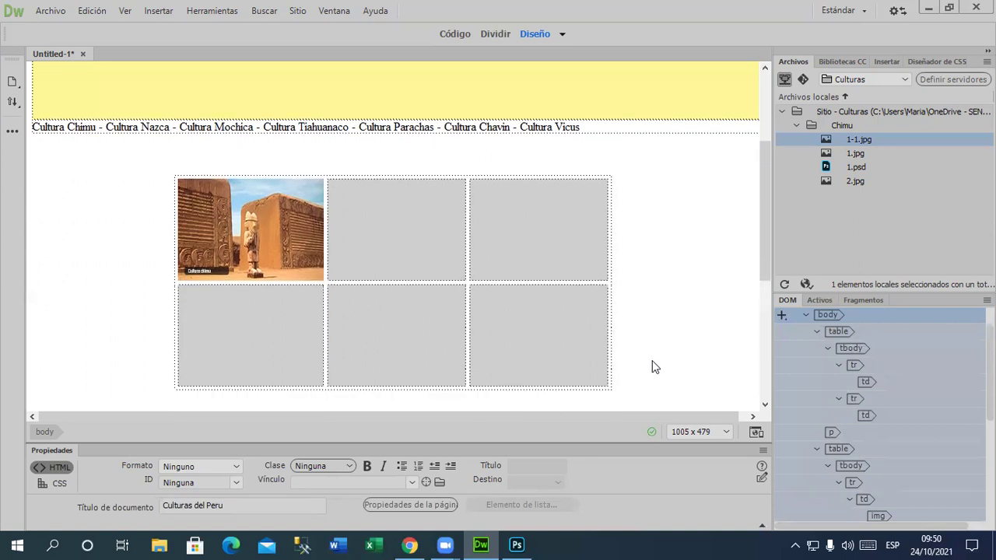
{"action": "left_click", "coordinate": [394, 220]}
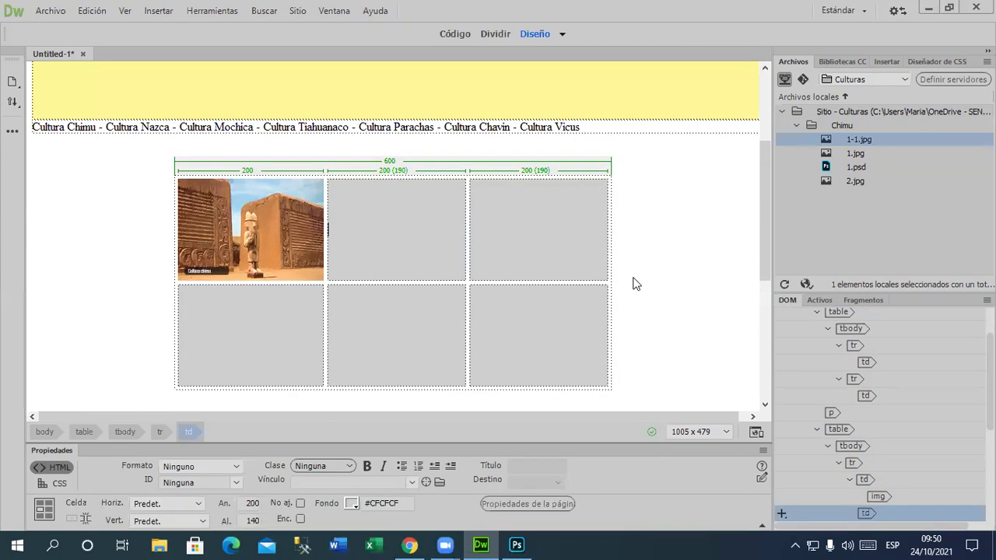
- Switch to Photoshop and close the 1.psd document
{"action": "left_click", "coordinate": [531, 543]}
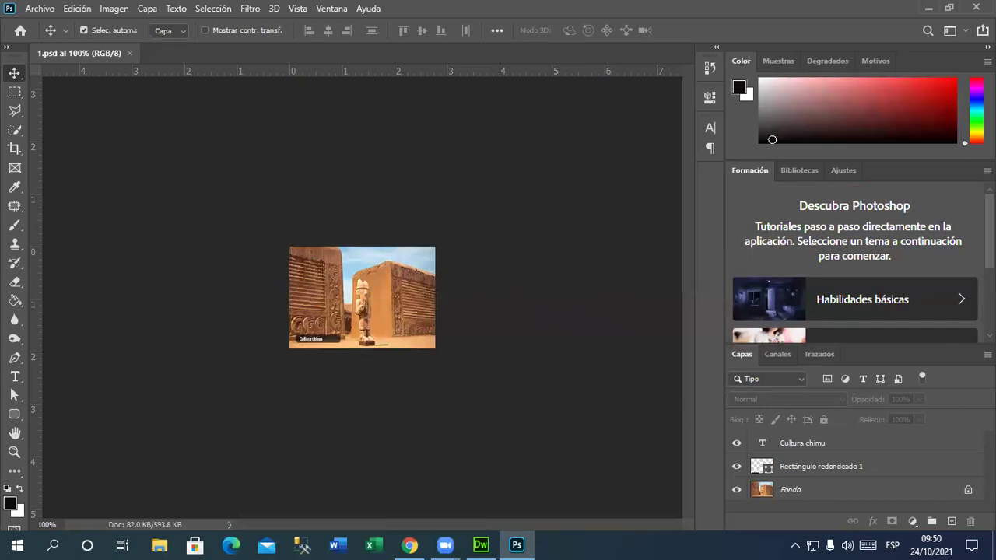
{"action": "scroll", "coordinate": [855, 264], "scroll_direction": "down", "scroll_amount": 3}
{"action": "left_click", "coordinate": [868, 495]}
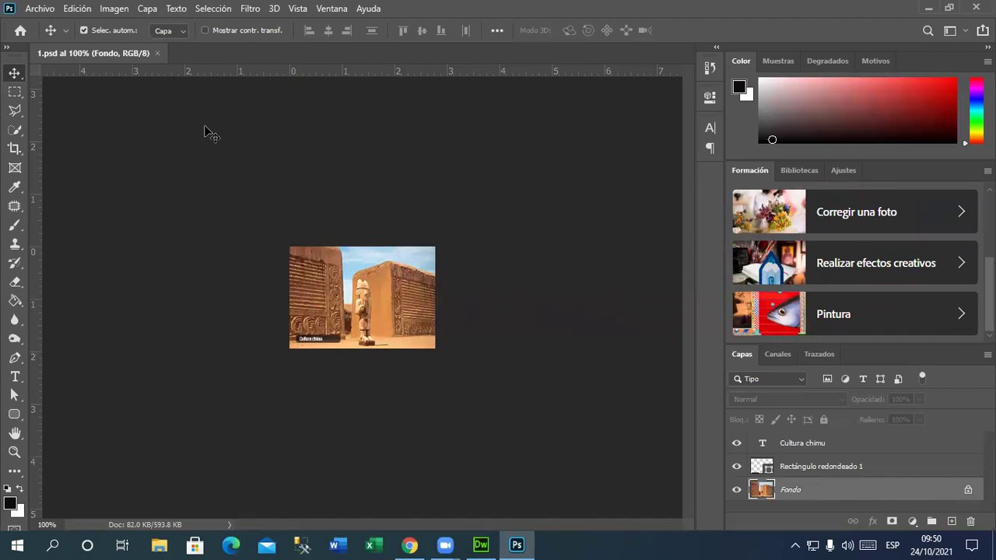
{"action": "left_click", "coordinate": [157, 52]}
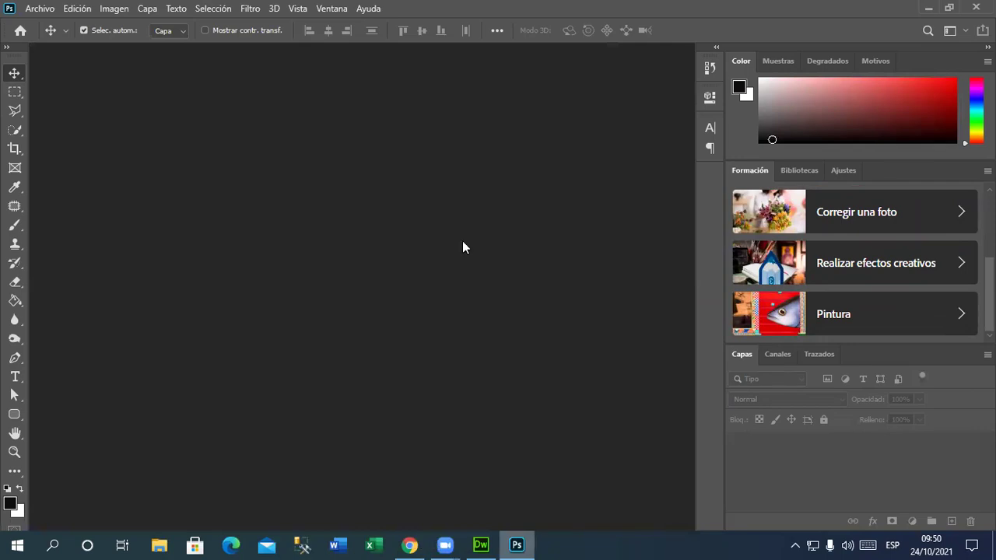
- Switch to Chrome and run a Google image search for "cultura nazca"
{"action": "left_click", "coordinate": [481, 544]}
{"action": "left_click", "coordinate": [482, 544]}
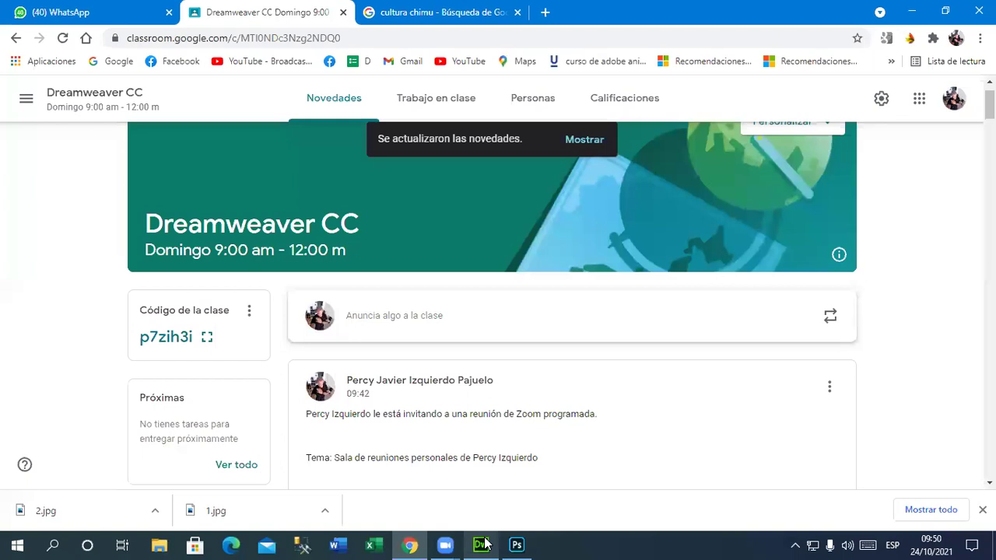
{"action": "left_click", "coordinate": [437, 11]}
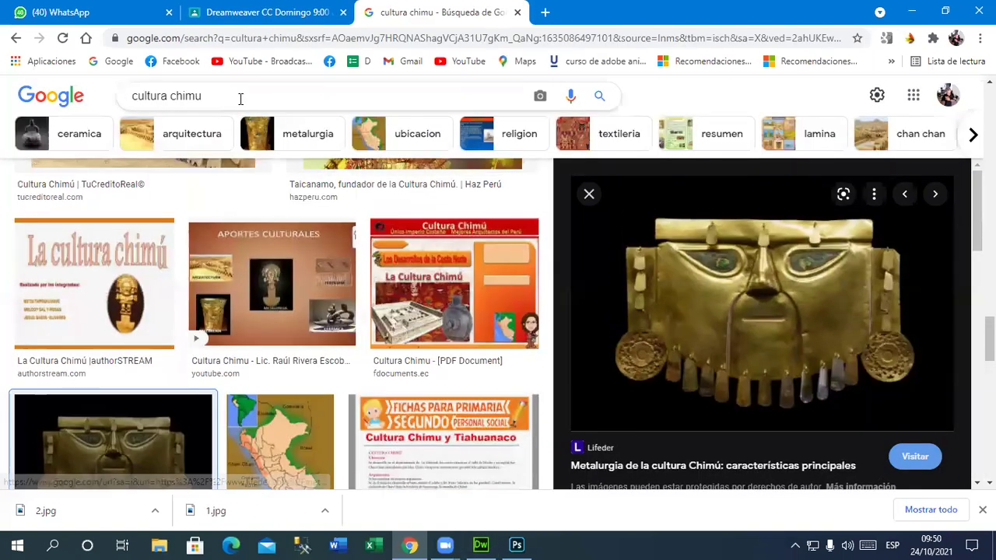
{"action": "double_click", "coordinate": [239, 98]}
{"action": "type", "text": "nazca"}
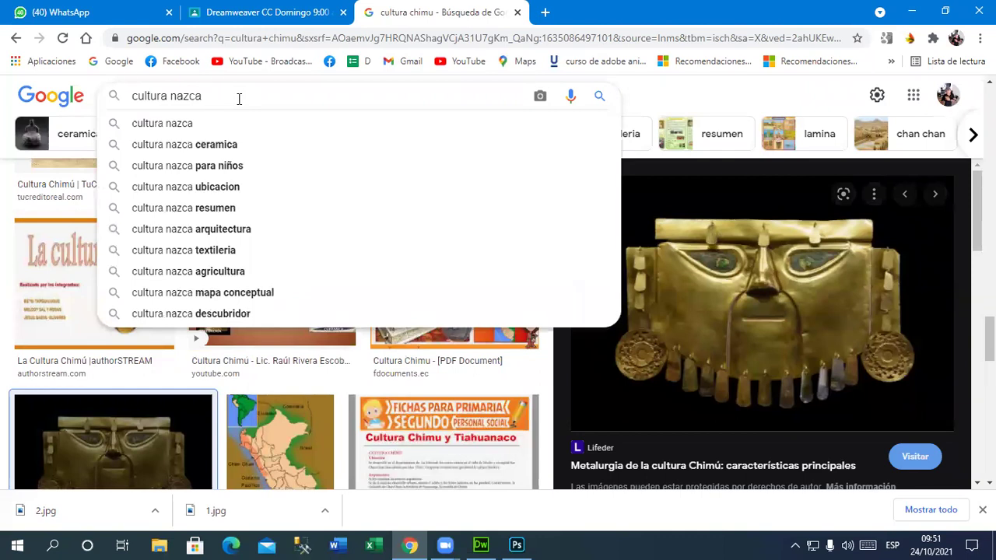
{"action": "key", "text": "Return"}
- Look through the Nazca image results and open the preview of the spider lines picture from HISTORIA DEL PERÚ
{"action": "scroll", "coordinate": [358, 187], "scroll_direction": "down", "scroll_amount": 2}
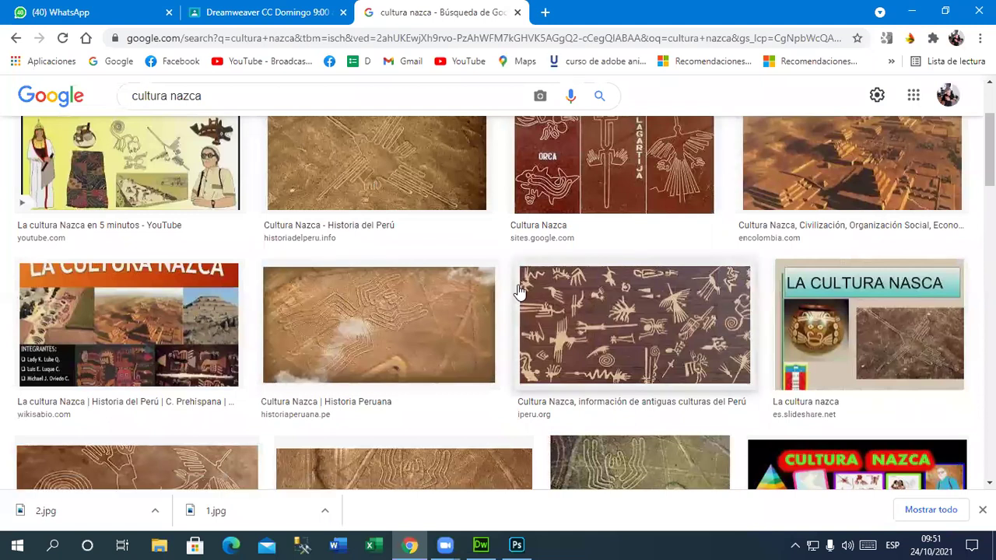
{"action": "scroll", "coordinate": [574, 286], "scroll_direction": "up", "scroll_amount": 2}
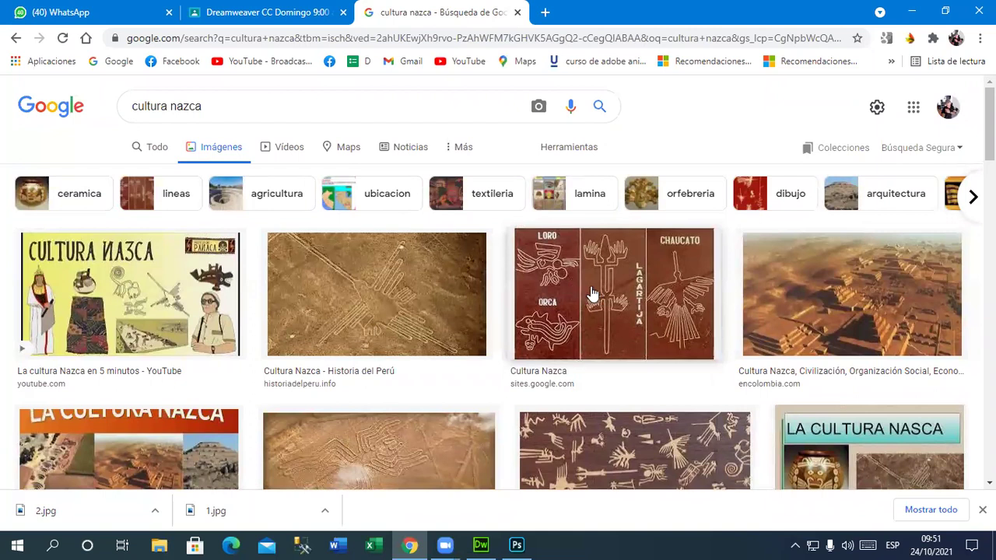
{"action": "scroll", "coordinate": [660, 288], "scroll_direction": "down", "scroll_amount": 1}
{"action": "scroll", "coordinate": [660, 288], "scroll_direction": "down", "scroll_amount": 1}
{"action": "scroll", "coordinate": [660, 284], "scroll_direction": "up", "scroll_amount": 2}
{"action": "scroll", "coordinate": [634, 280], "scroll_direction": "down", "scroll_amount": 1}
{"action": "scroll", "coordinate": [620, 275], "scroll_direction": "down", "scroll_amount": 5}
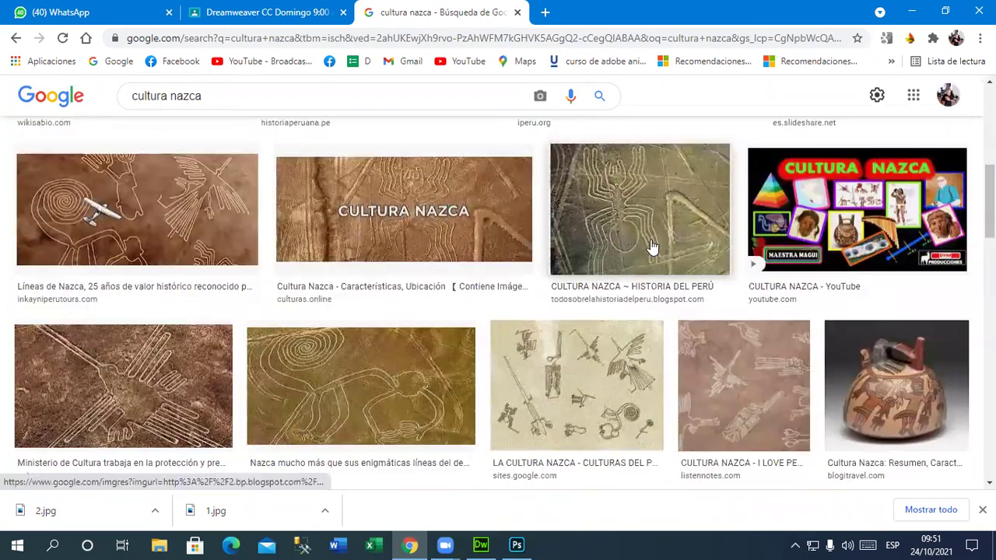
{"action": "left_click", "coordinate": [653, 245]}
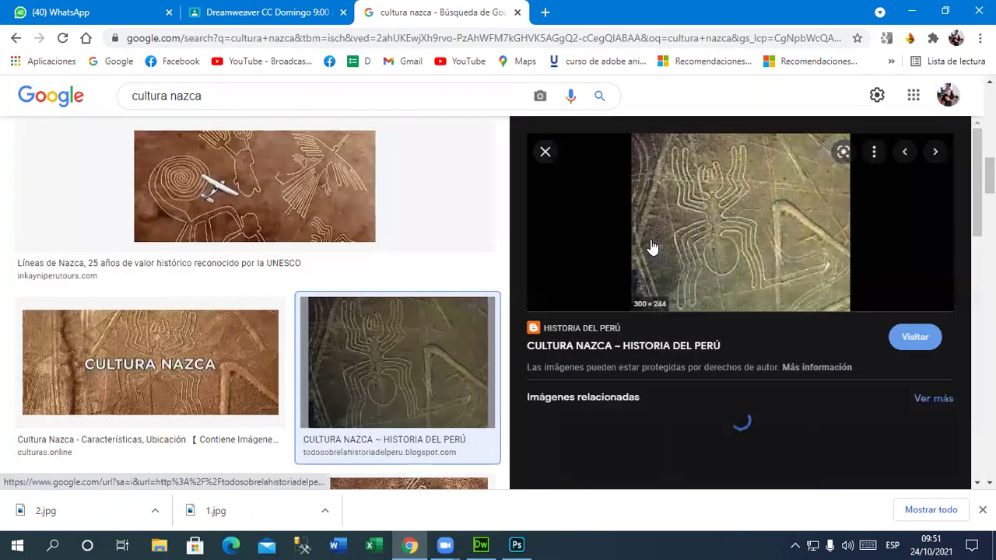
- Start saving the spider image and create a folder named Nazca inside Culturas del Peru
{"action": "right_click", "coordinate": [720, 218]}
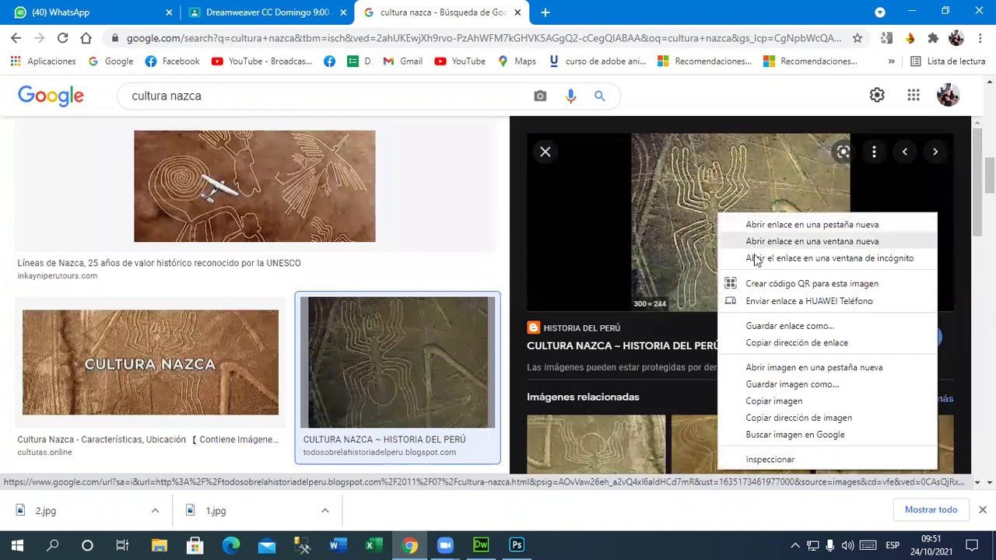
{"action": "left_click", "coordinate": [794, 388]}
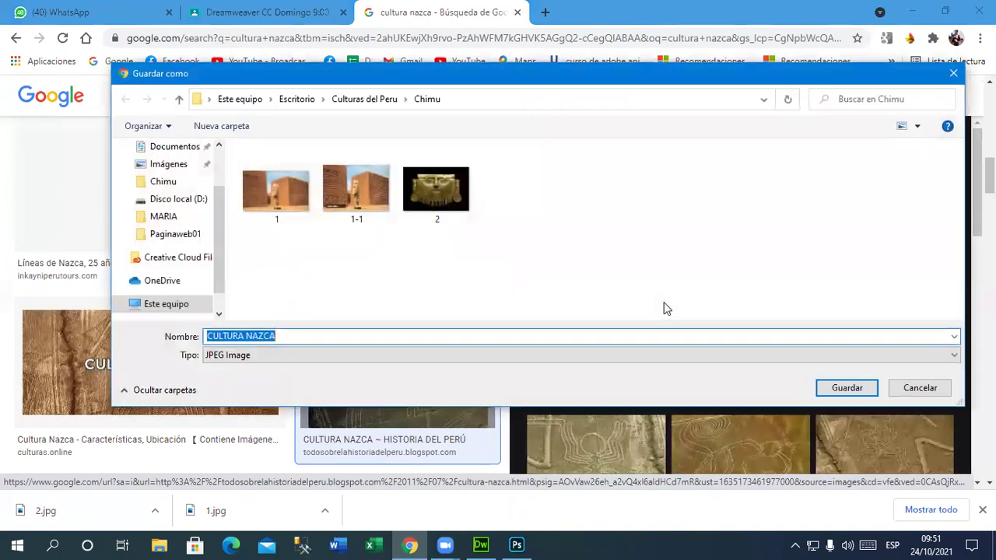
{"action": "left_click", "coordinate": [352, 104]}
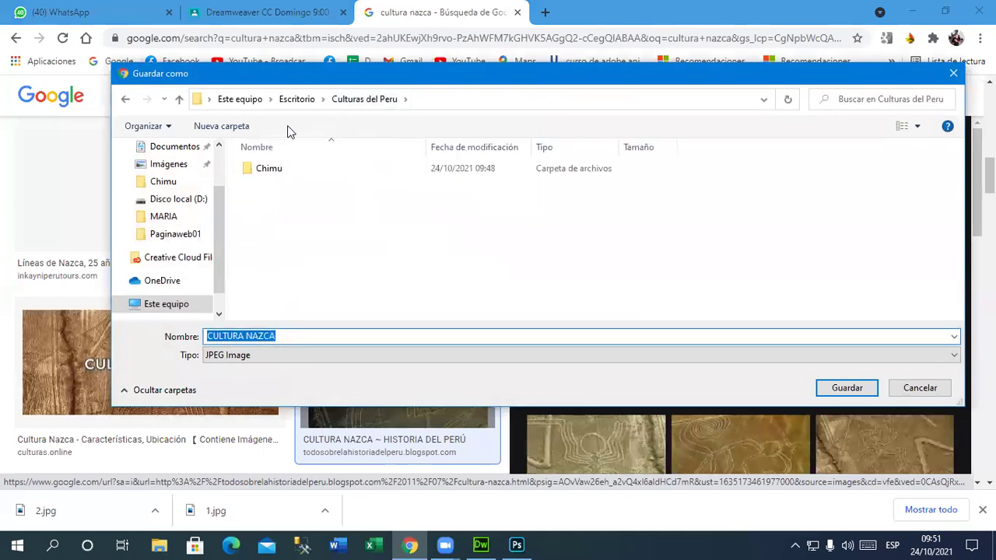
{"action": "left_click", "coordinate": [226, 126]}
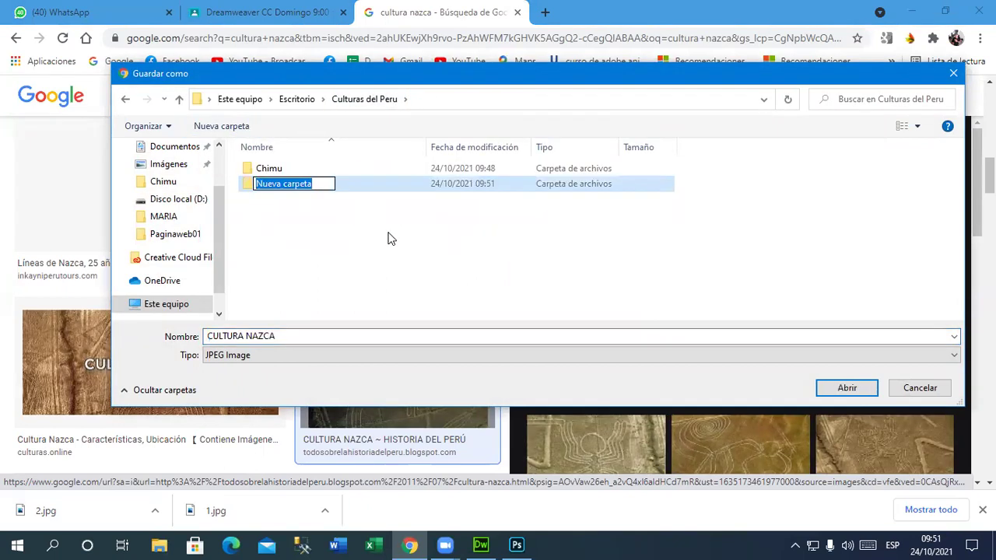
{"action": "type", "text": "Nazaca"}
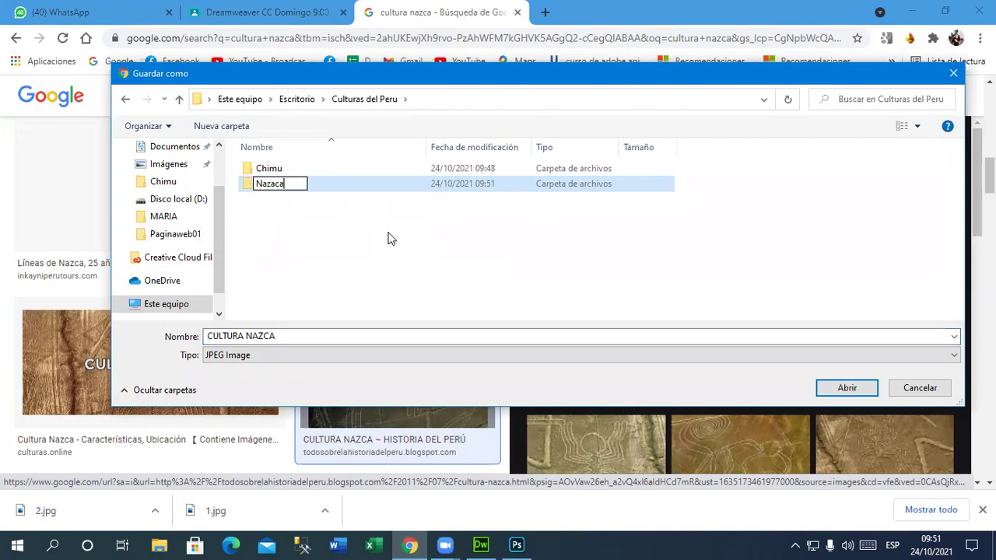
{"action": "key", "text": "Return"}
{"action": "key", "text": "F2"}
{"action": "key", "text": "End"}
{"action": "key", "text": "BackSpace"}
{"action": "key", "text": "BackSpace"}
{"action": "key", "text": "BackSpace"}
{"action": "type", "text": "ca"}
{"action": "key", "text": "Return"}
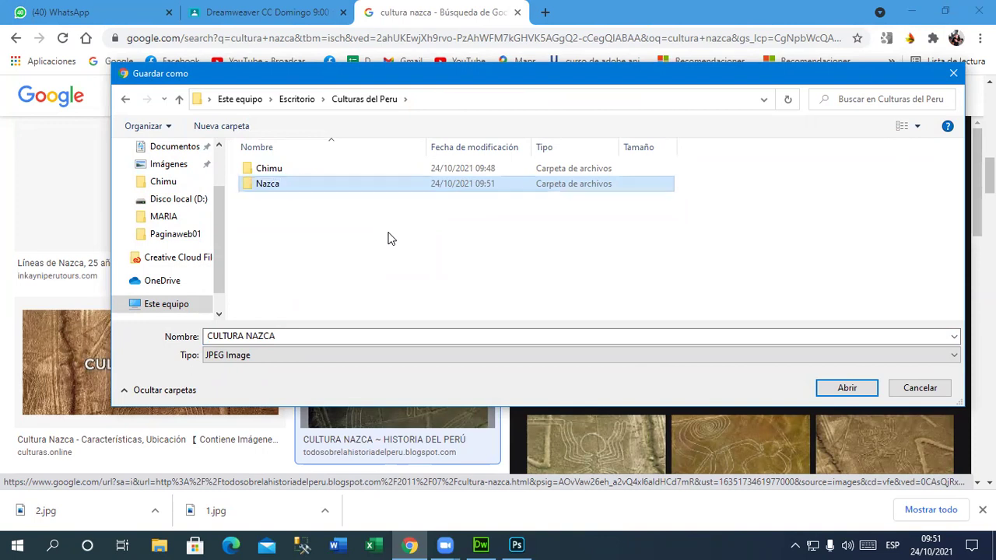
- Save the spider image as JPEG file 1 in the Nazca folder
{"action": "double_click", "coordinate": [315, 183]}
{"action": "left_click", "coordinate": [294, 336]}
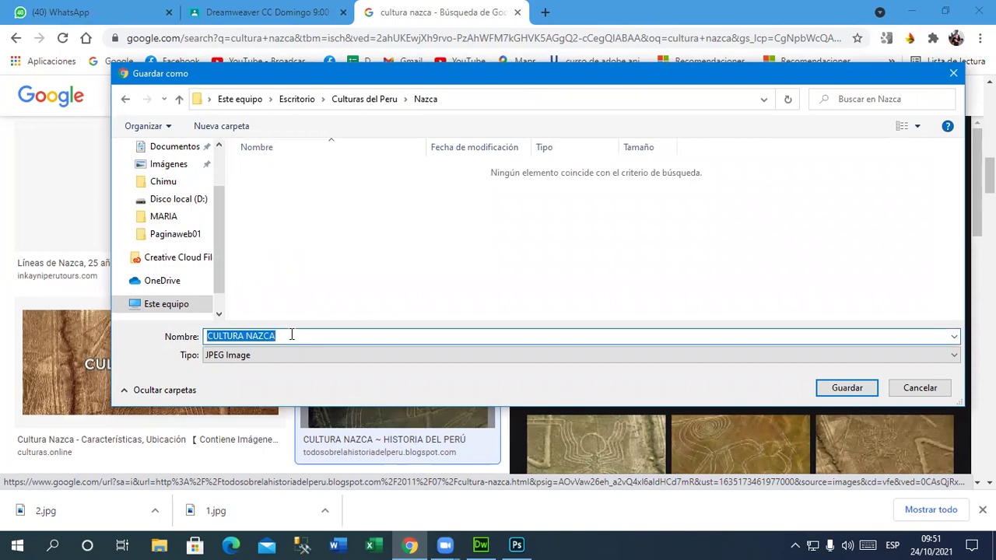
{"action": "type", "text": "1"}
{"action": "left_click", "coordinate": [836, 389]}
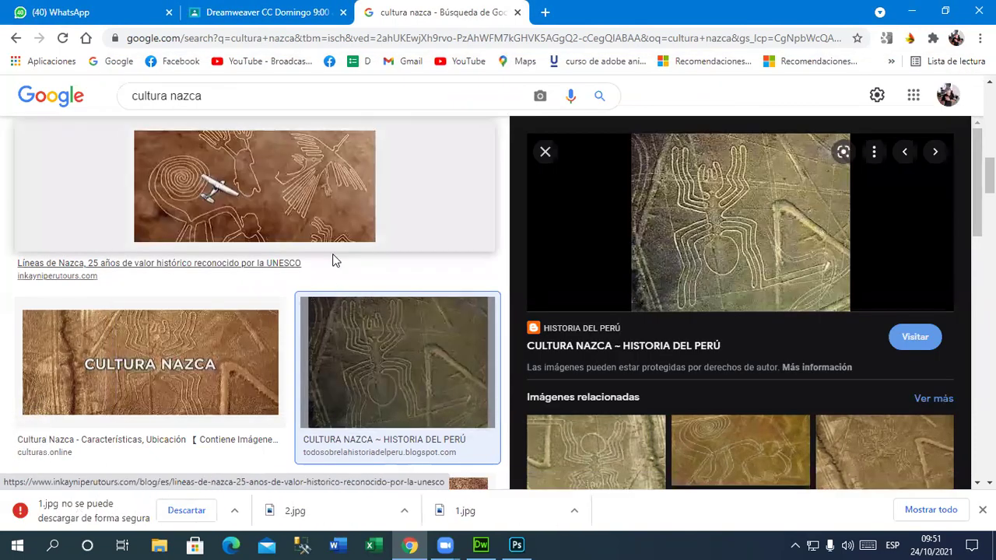
- Look through the Nazca image results and related images for another picture
{"action": "scroll", "coordinate": [350, 265], "scroll_direction": "down", "scroll_amount": 3}
{"action": "scroll", "coordinate": [612, 312], "scroll_direction": "down", "scroll_amount": 4}
{"action": "scroll", "coordinate": [399, 302], "scroll_direction": "down", "scroll_amount": 3}
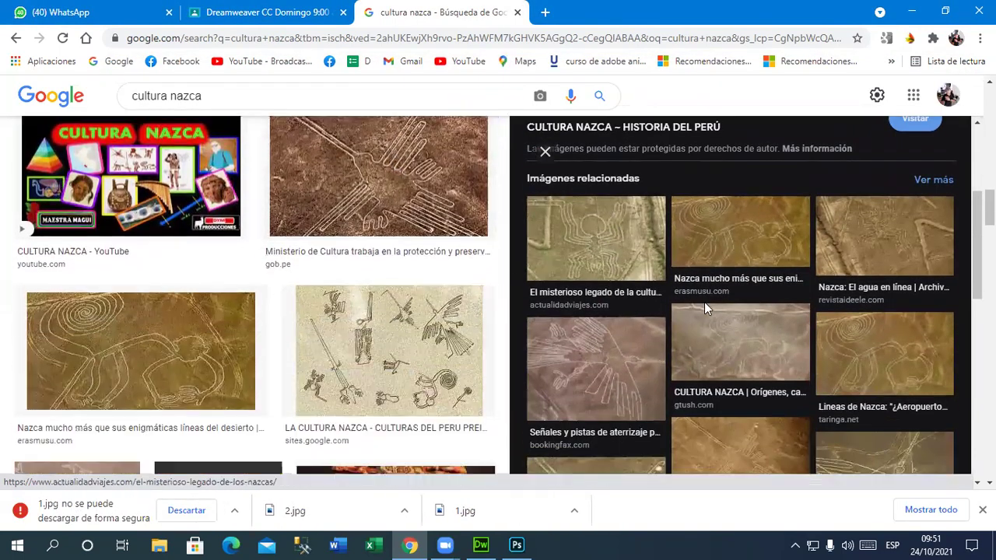